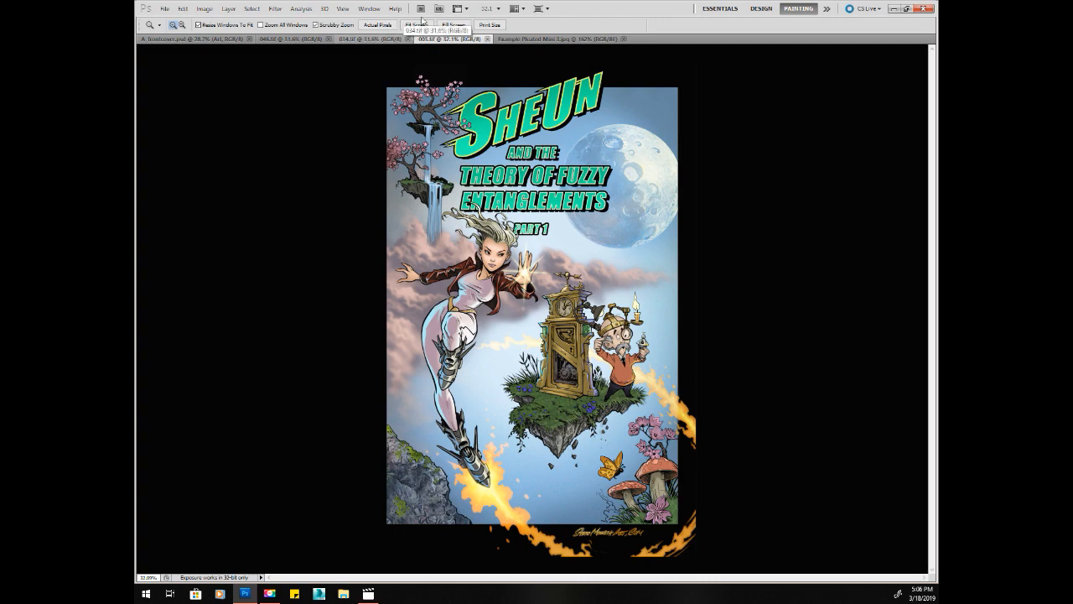
- View the front cover artwork and the pleated mini skirt example image among the open reference images
{"action": "left_click", "coordinate": [348, 38]}
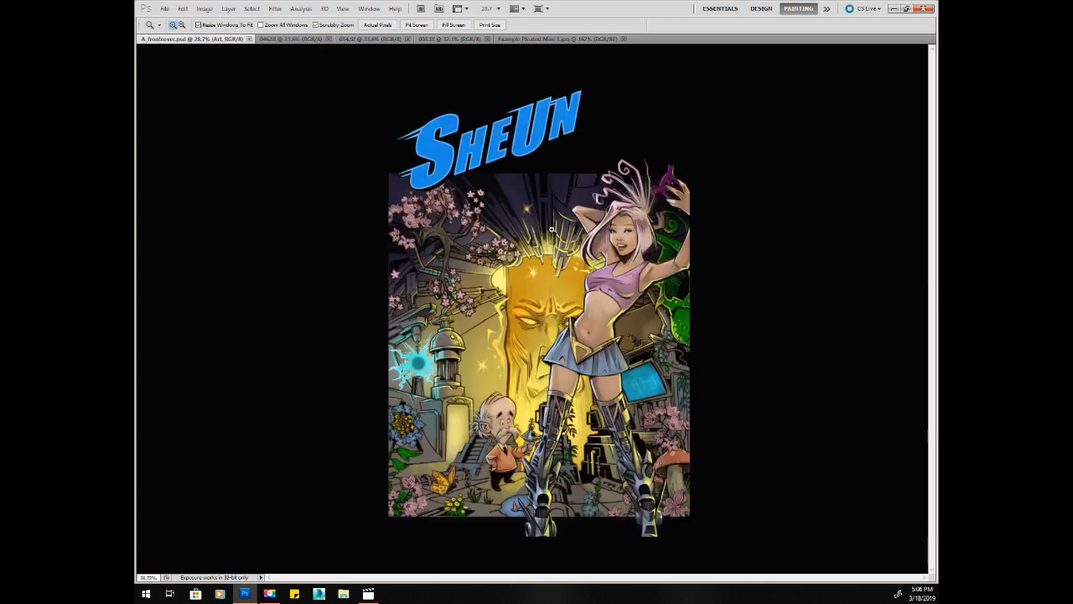
{"action": "left_click", "coordinate": [509, 40]}
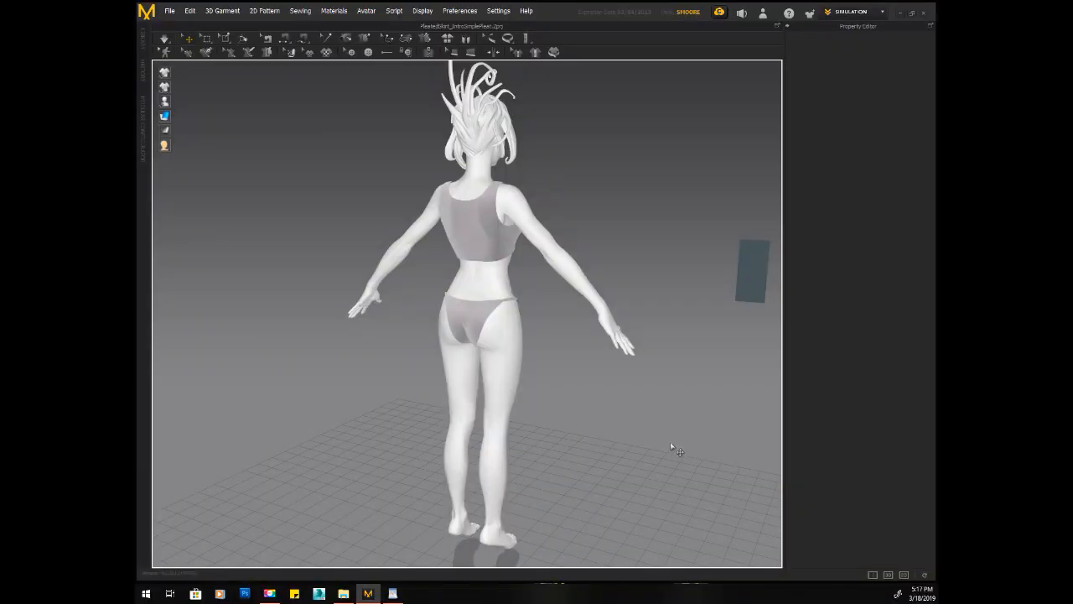
- Switch to Marvelous Designer, select the rectangular pattern beside the avatar and show the 2D Pattern window
{"action": "right_click_drag", "start_coordinate": [558, 453], "coordinate": [377, 407]}
{"action": "middle_click_drag", "start_coordinate": [376, 407], "coordinate": [460, 406]}
{"action": "right_click_drag", "start_coordinate": [438, 407], "coordinate": [442, 406]}
{"action": "middle_click_drag", "start_coordinate": [418, 404], "coordinate": [439, 407]}
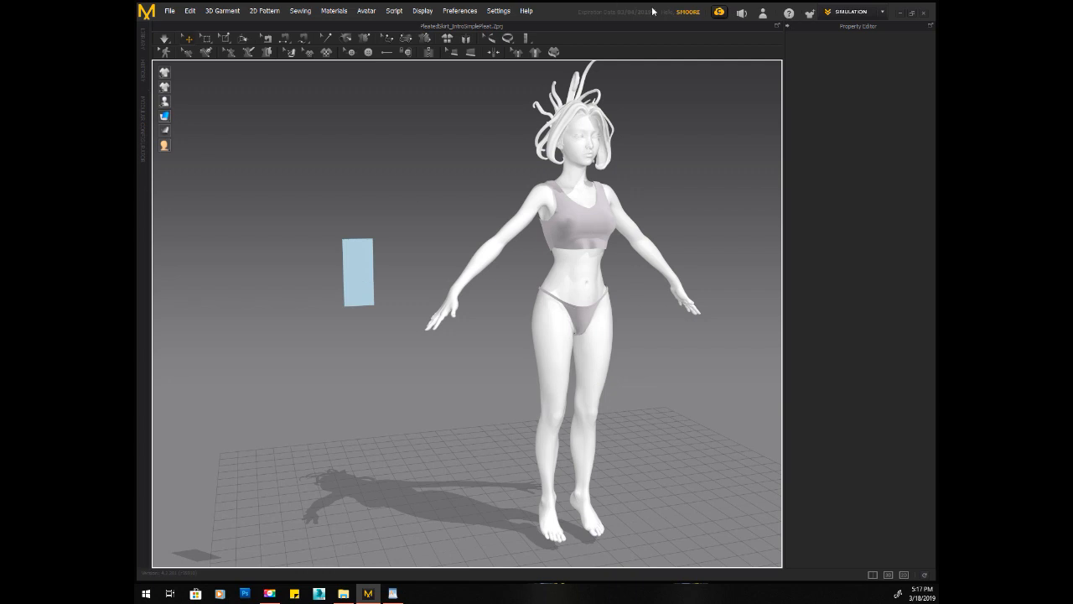
{"action": "left_click", "coordinate": [364, 270]}
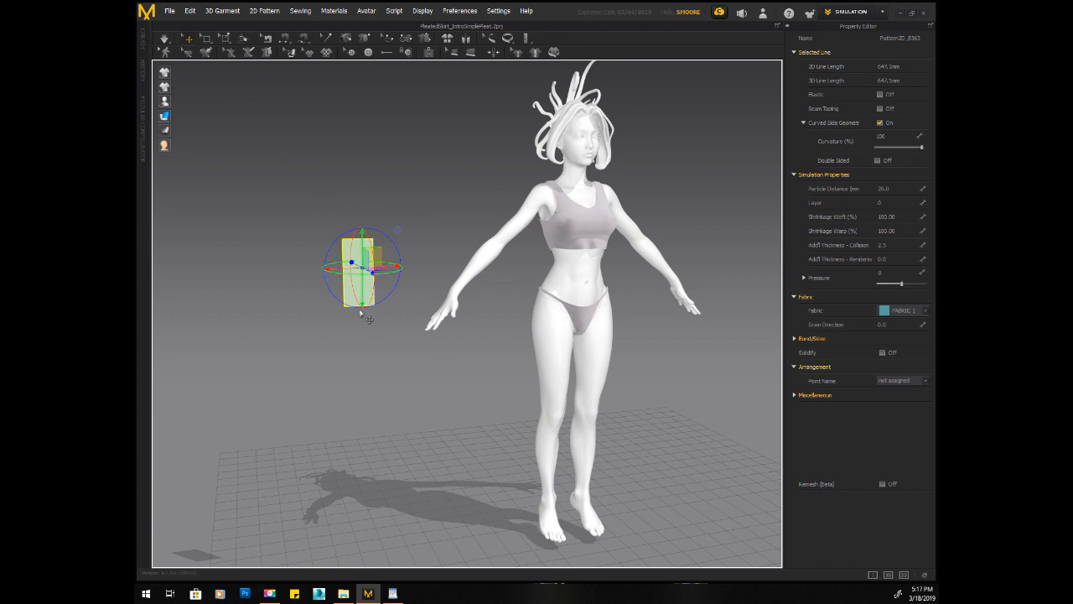
{"action": "left_click", "coordinate": [422, 10]}
{"action": "mouse_move", "coordinate": [440, 219]}
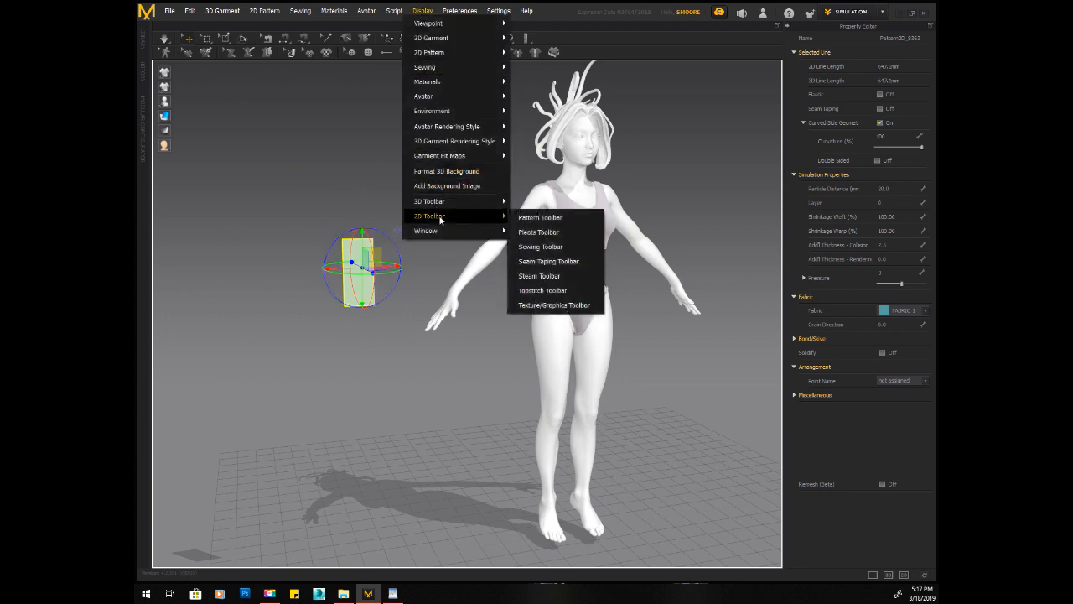
{"action": "left_click", "coordinate": [539, 248]}
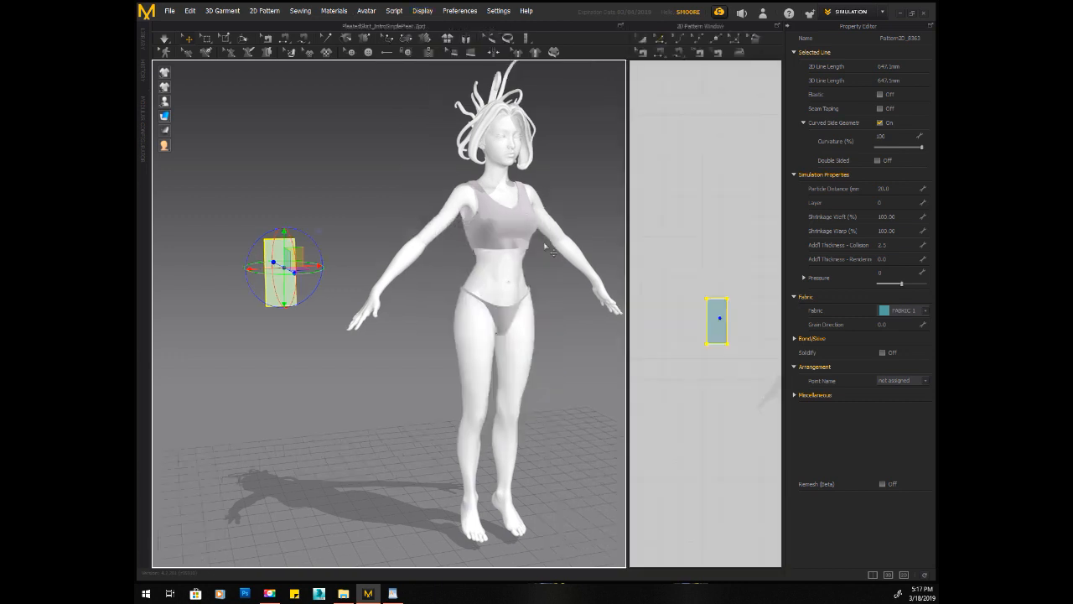
- Widen the 2D Pattern window and frame the deselected rectangular pattern in it
{"action": "middle_click_drag", "start_coordinate": [711, 229], "coordinate": [660, 58]}
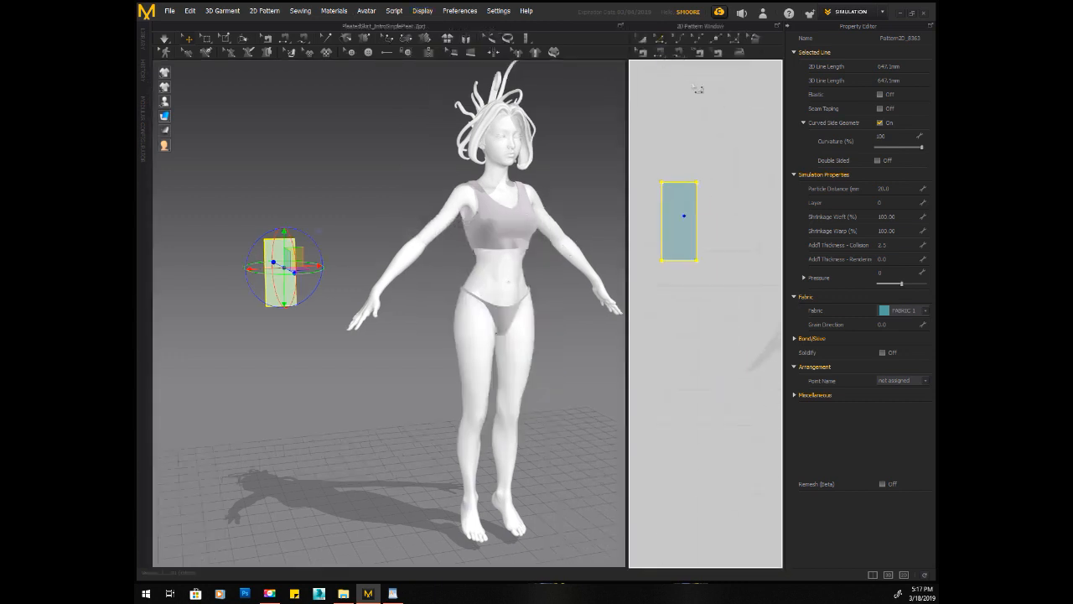
{"action": "scroll", "coordinate": [722, 104], "scroll_direction": "up", "scroll_amount": 2}
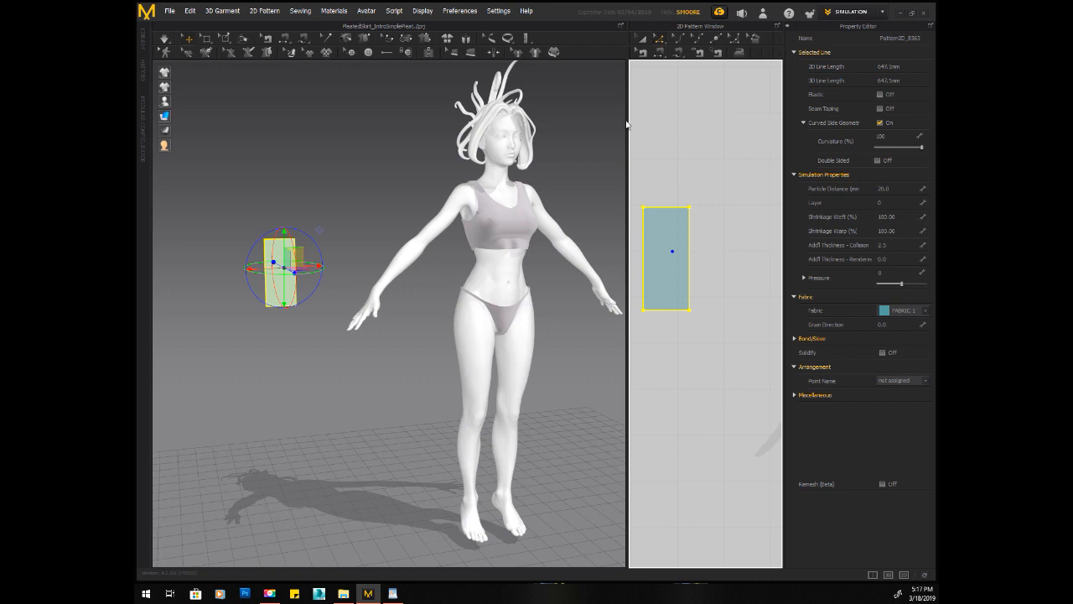
{"action": "left_click_drag", "start_coordinate": [628, 122], "coordinate": [504, 131]}
{"action": "middle_click_drag", "start_coordinate": [704, 143], "coordinate": [748, 137]}
{"action": "left_click", "coordinate": [555, 131]}
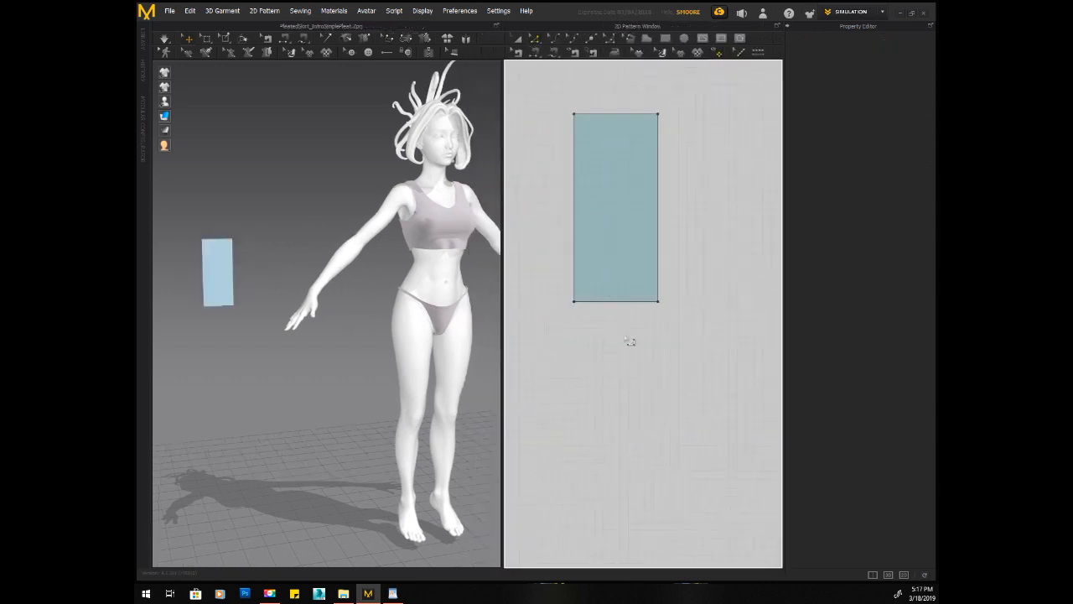
- Inspect the length of the rectangular pattern's bottom edge in the 2D Pattern window
{"action": "left_click", "coordinate": [631, 310]}
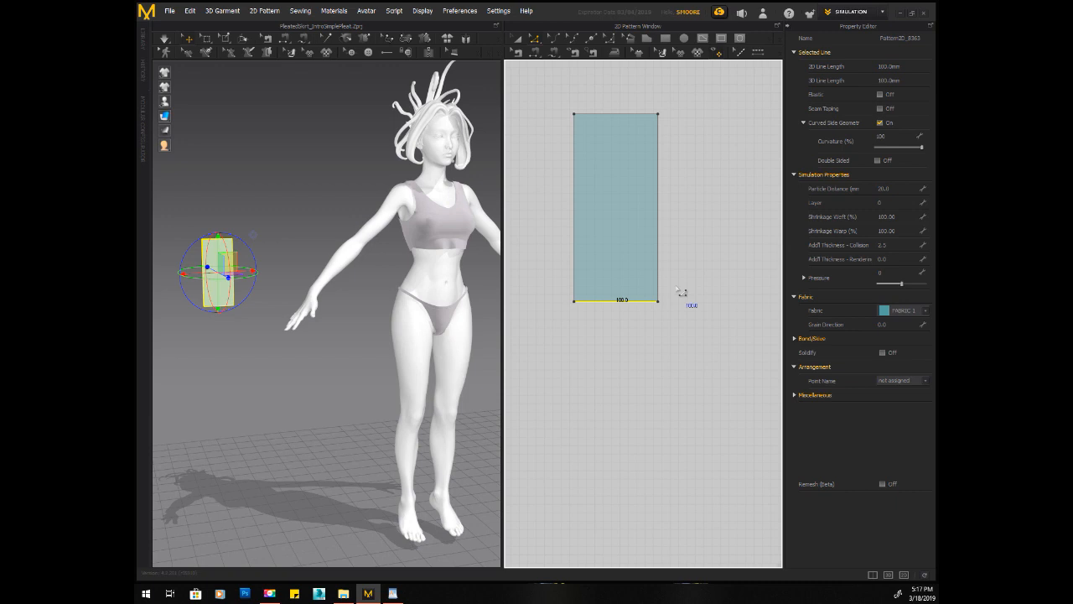
{"action": "scroll", "coordinate": [629, 371], "scroll_direction": "down", "scroll_amount": 1}
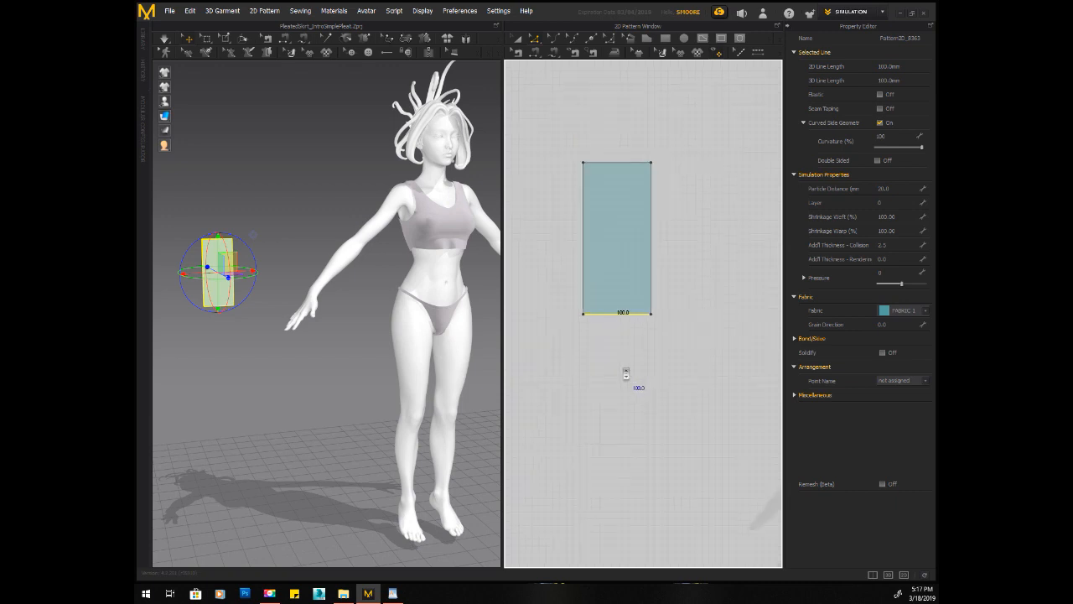
{"action": "scroll", "coordinate": [655, 372], "scroll_direction": "down", "scroll_amount": 1}
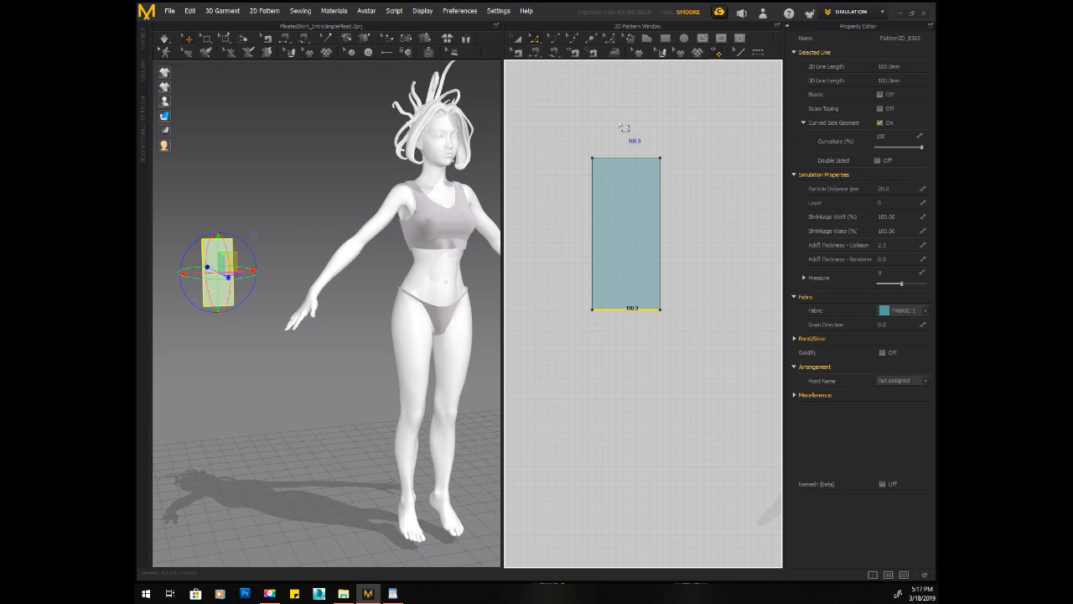
{"action": "scroll", "coordinate": [625, 126], "scroll_direction": "down", "scroll_amount": 2}
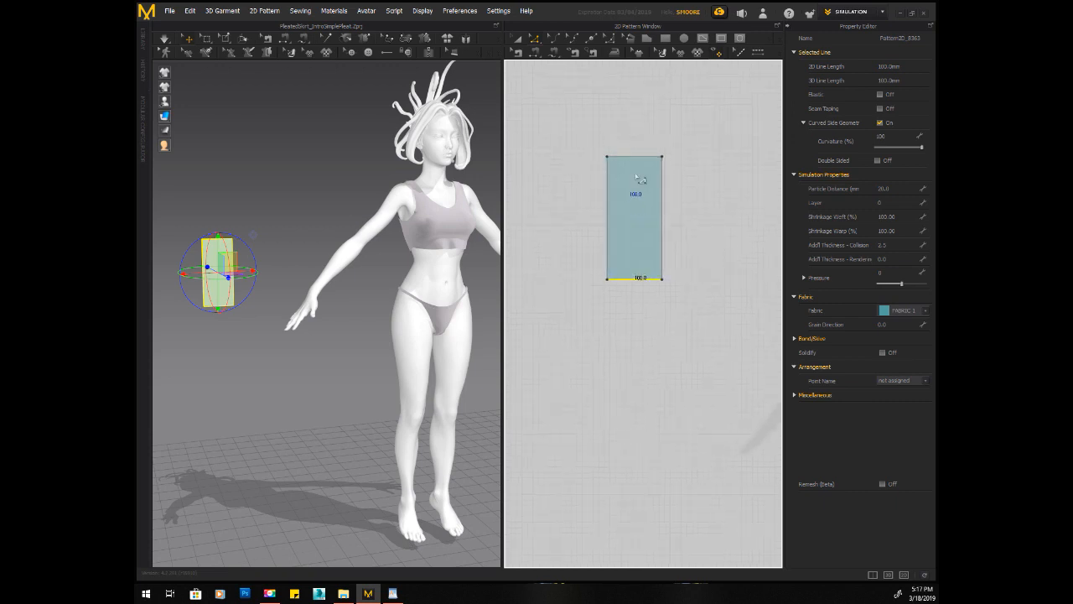
{"action": "left_click", "coordinate": [654, 124]}
- Draw a second rectangular pattern about 324 by 366 mm below the first, and look at the Create Rectangle size options
{"action": "left_click", "coordinate": [665, 38]}
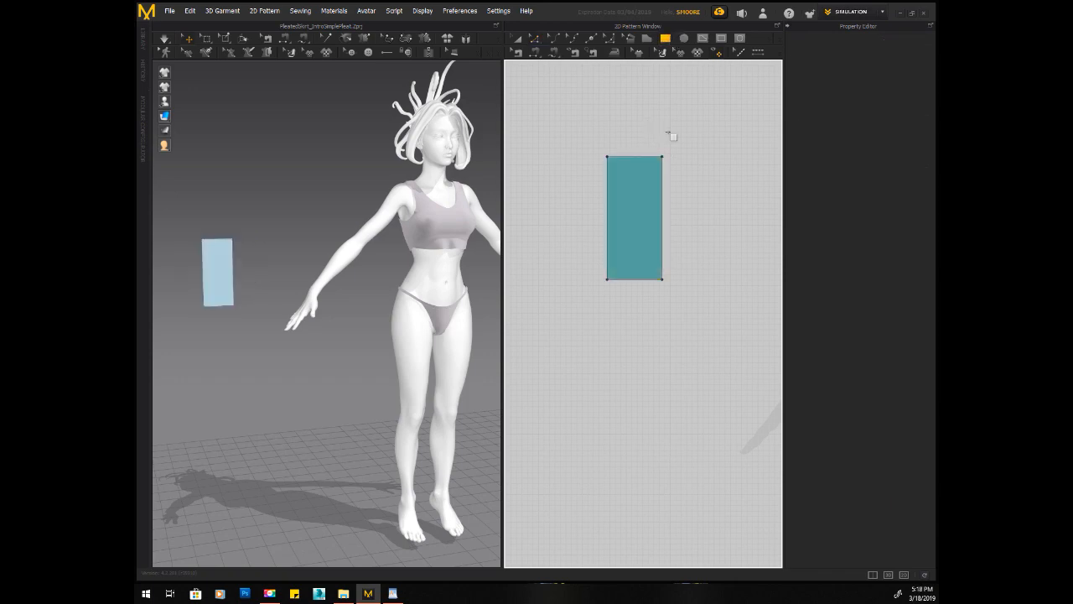
{"action": "left_click_drag", "start_coordinate": [547, 303], "coordinate": [726, 503]}
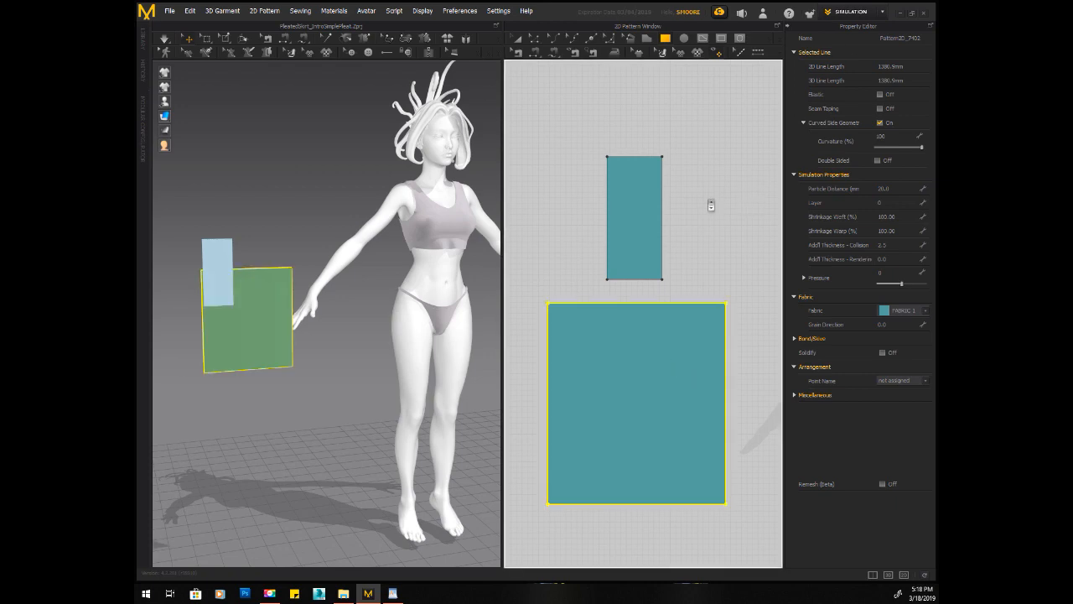
{"action": "scroll", "coordinate": [711, 205], "scroll_direction": "down", "scroll_amount": 1}
{"action": "left_click", "coordinate": [639, 141]}
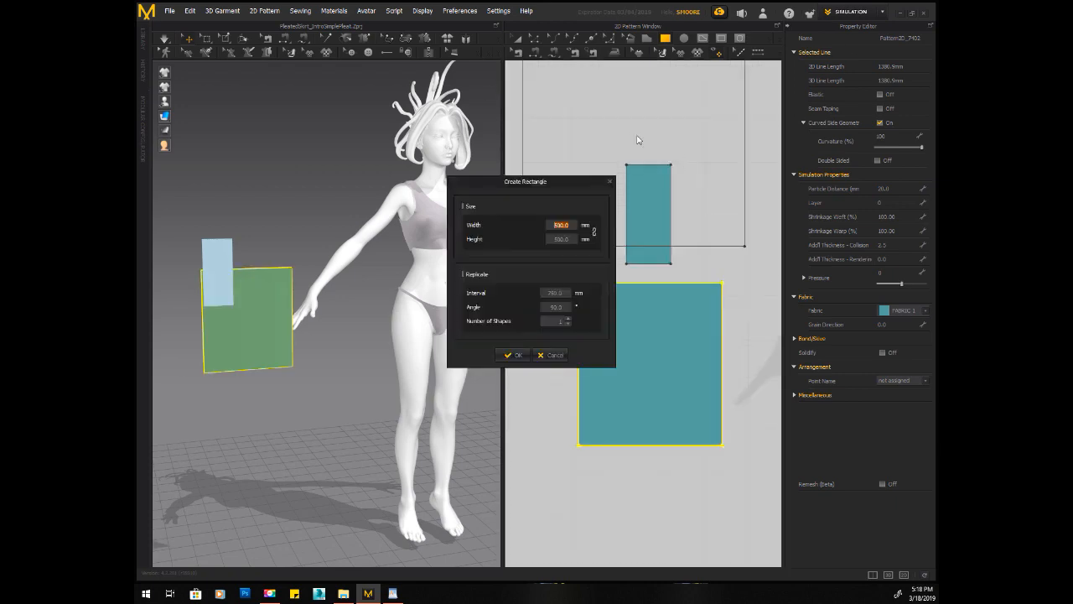
{"action": "left_click", "coordinate": [609, 181]}
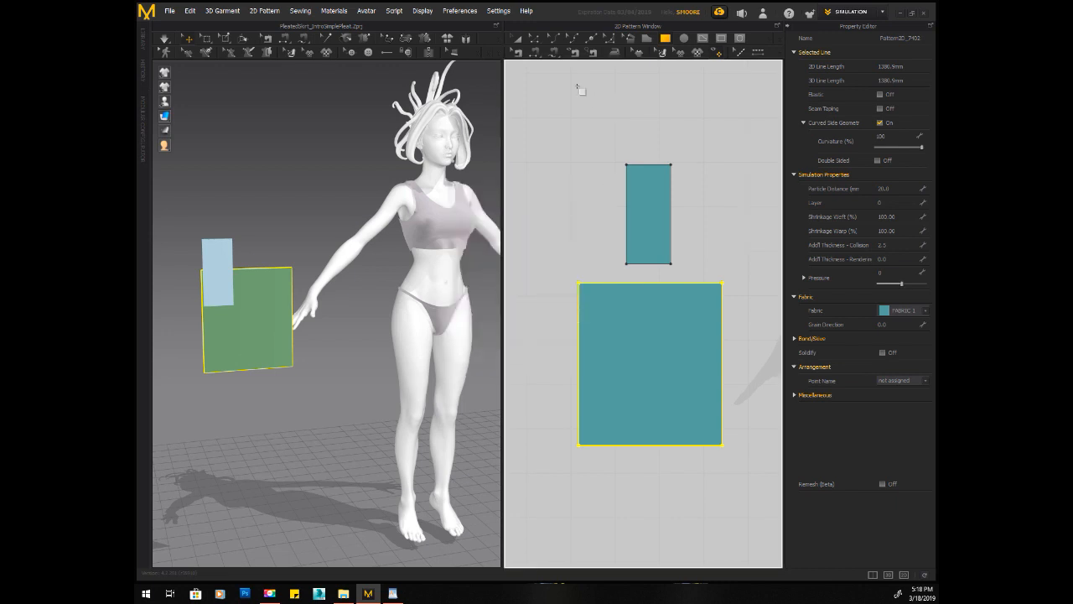
- Use Change Length on the large rectangle's top edge and enter a length of 300 mm
{"action": "left_click", "coordinate": [535, 40]}
{"action": "left_click", "coordinate": [603, 262]}
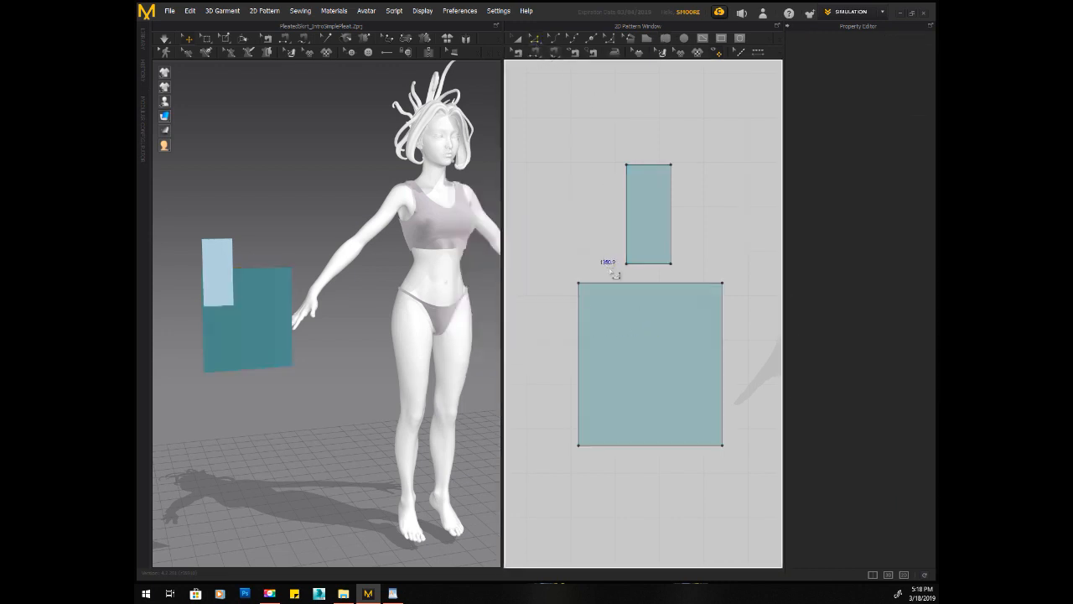
{"action": "left_click", "coordinate": [537, 38]}
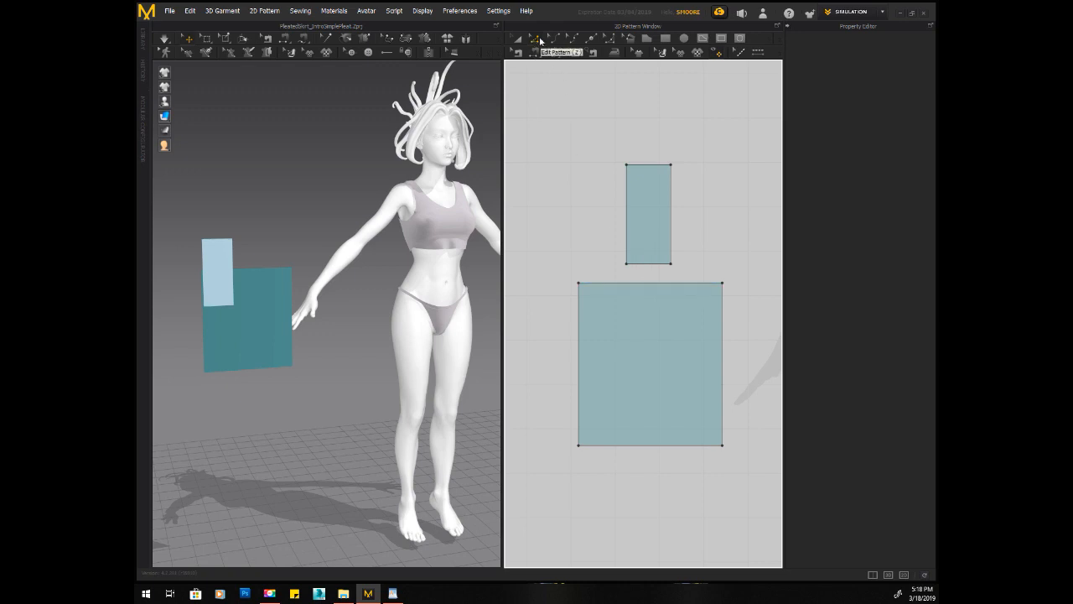
{"action": "left_click", "coordinate": [631, 284]}
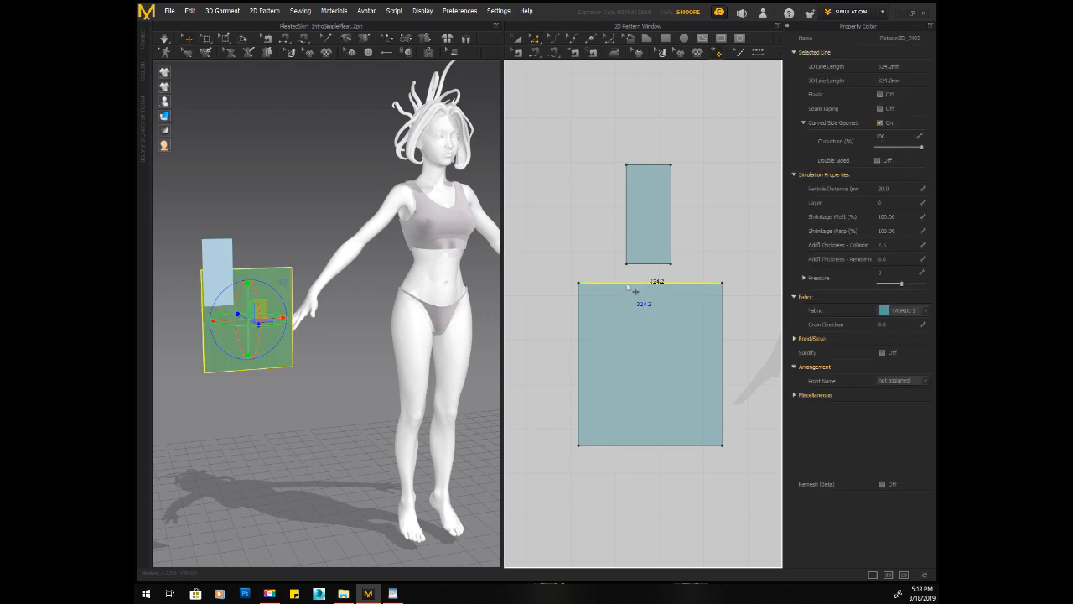
{"action": "right_click", "coordinate": [627, 286]}
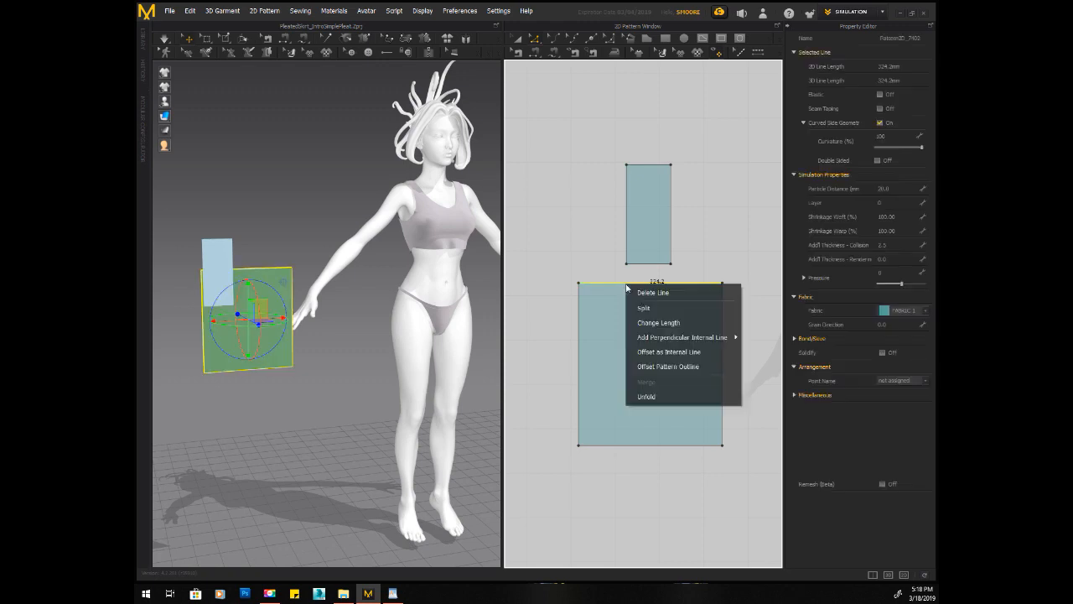
{"action": "left_click", "coordinate": [658, 323]}
{"action": "left_click_drag", "start_coordinate": [550, 221], "coordinate": [519, 232]}
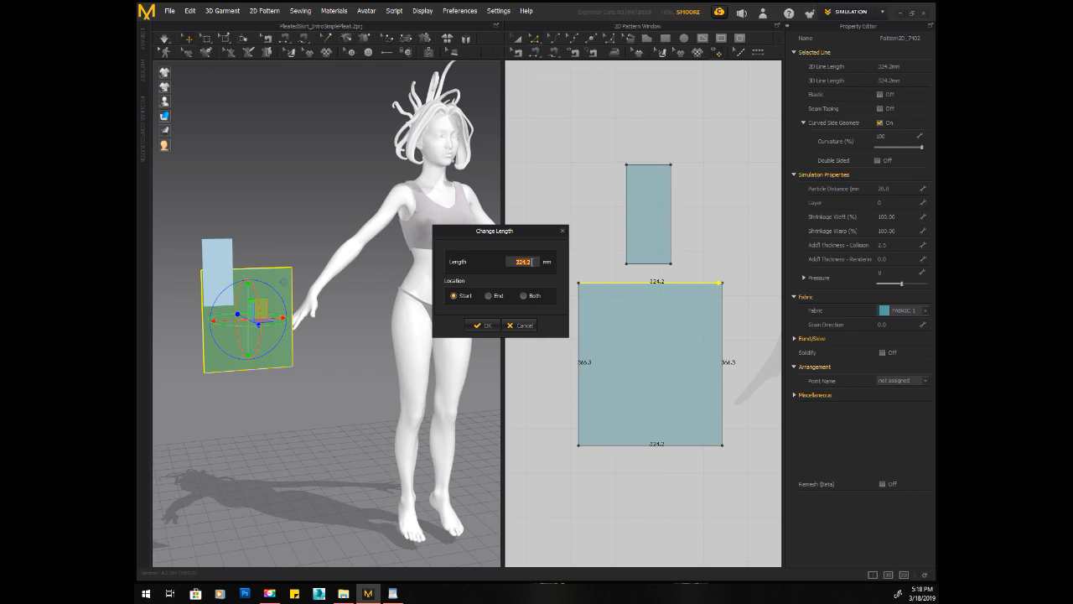
{"action": "type", "text": "300"}
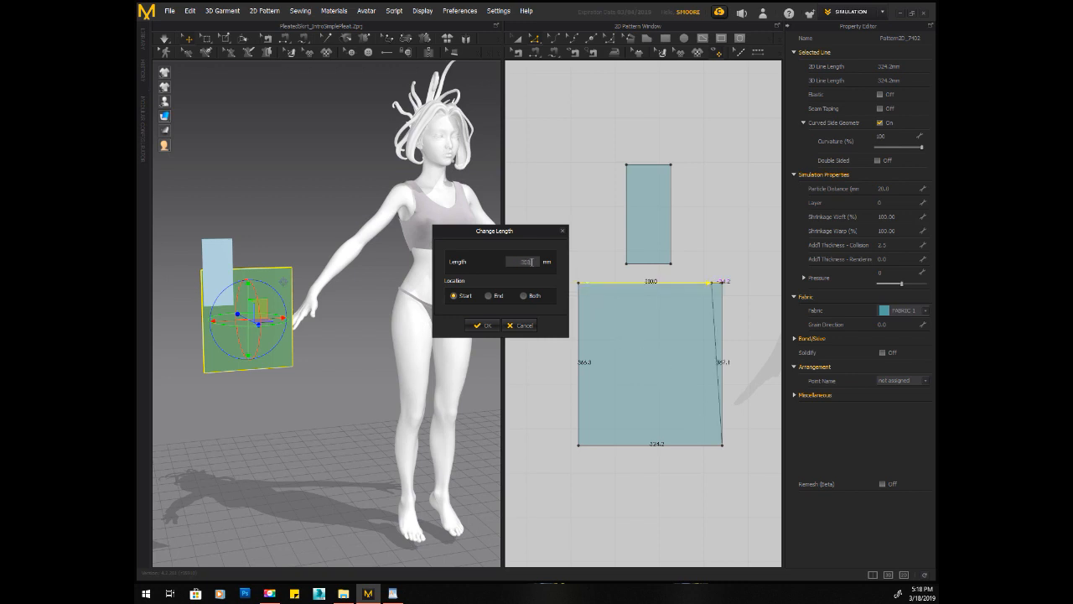
- Compare the Start, End and Both locations for the top edge's length change, and apply it with Both
{"action": "left_click", "coordinate": [524, 297]}
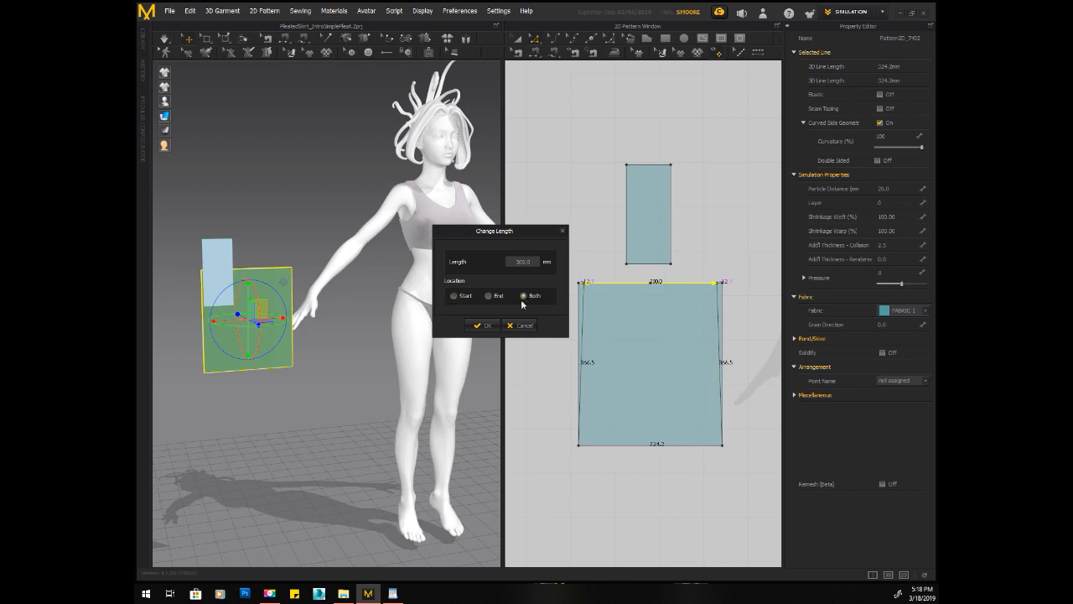
{"action": "left_click", "coordinate": [490, 299]}
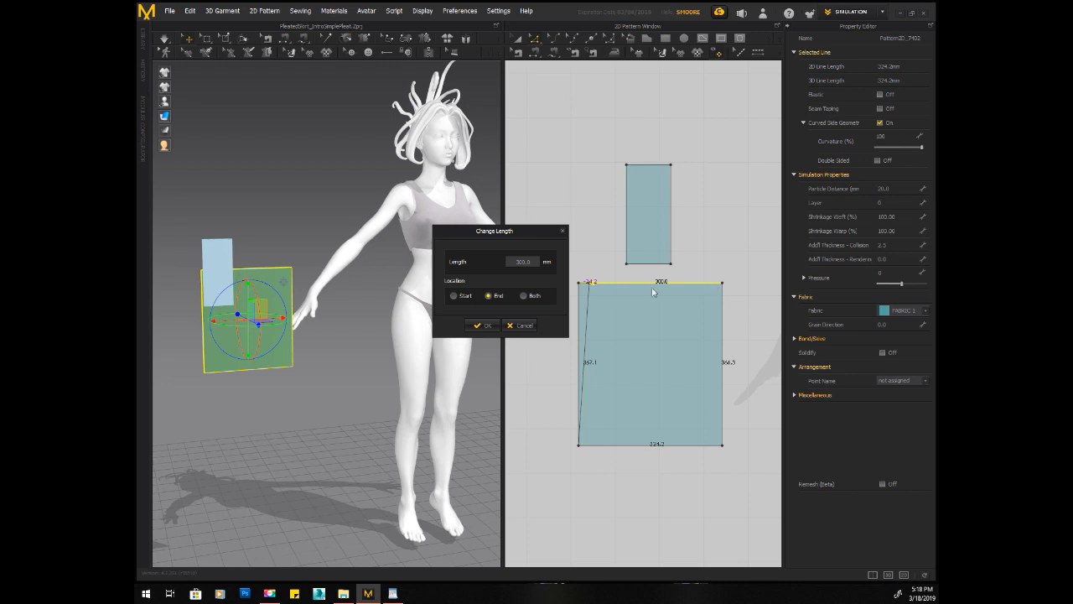
{"action": "left_click", "coordinate": [453, 296]}
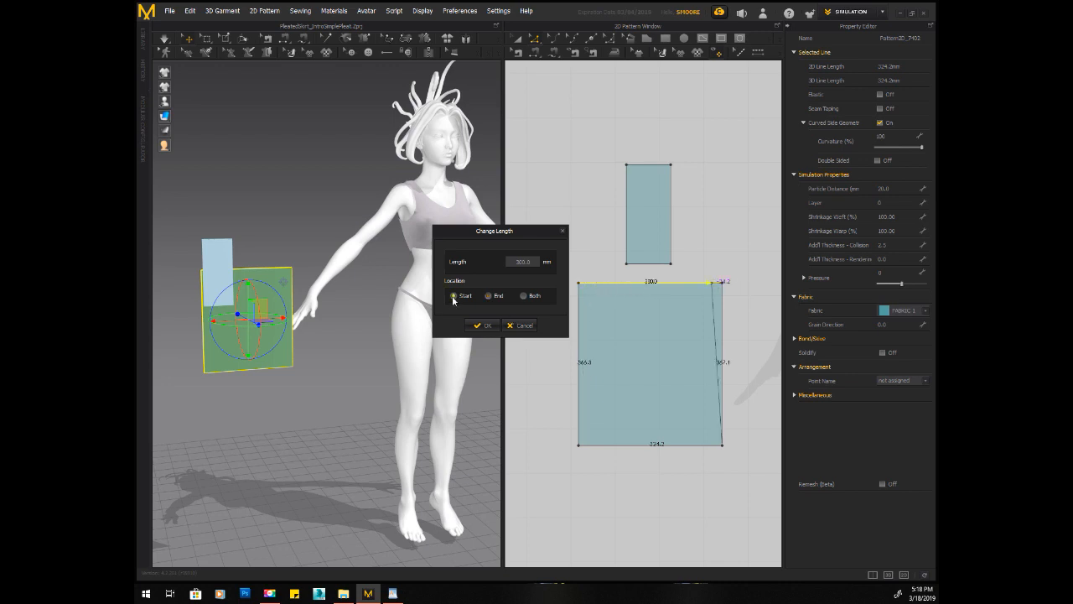
{"action": "left_click", "coordinate": [526, 296]}
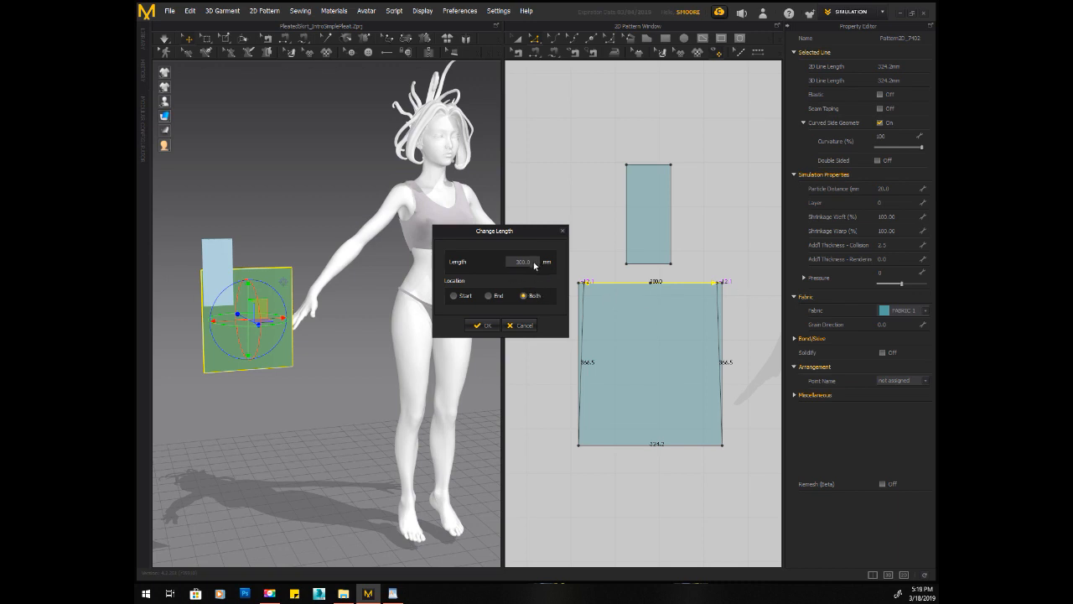
{"action": "left_click", "coordinate": [483, 325]}
- Change the large rectangle's bottom edge to 300 mm with the location set to Both
{"action": "left_click", "coordinate": [650, 445]}
{"action": "left_click", "coordinate": [651, 451]}
{"action": "left_click", "coordinate": [651, 445]}
{"action": "right_click", "coordinate": [652, 446]}
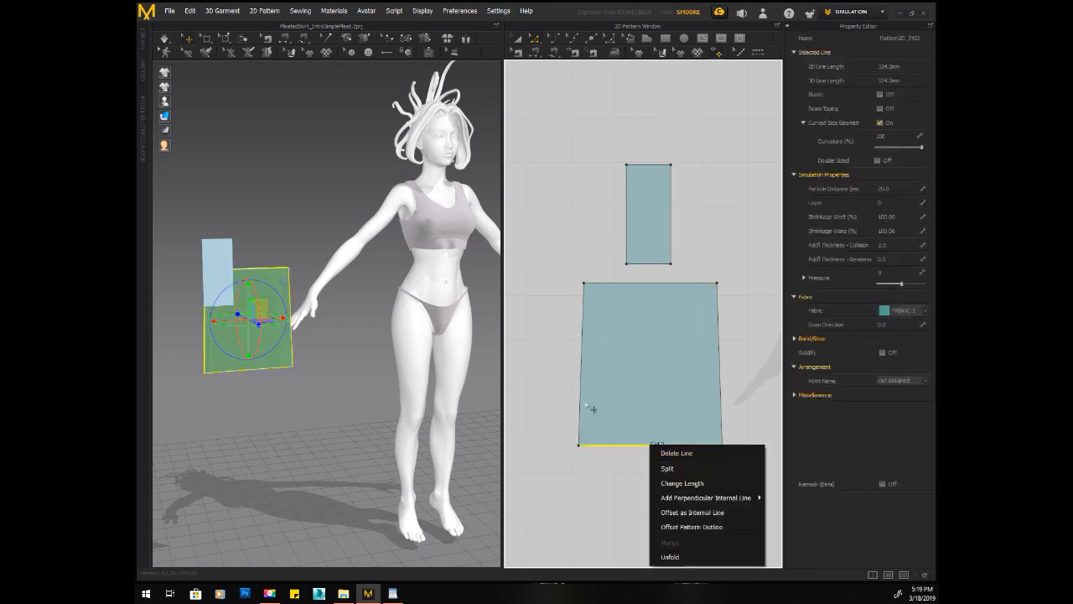
{"action": "left_click", "coordinate": [679, 484]}
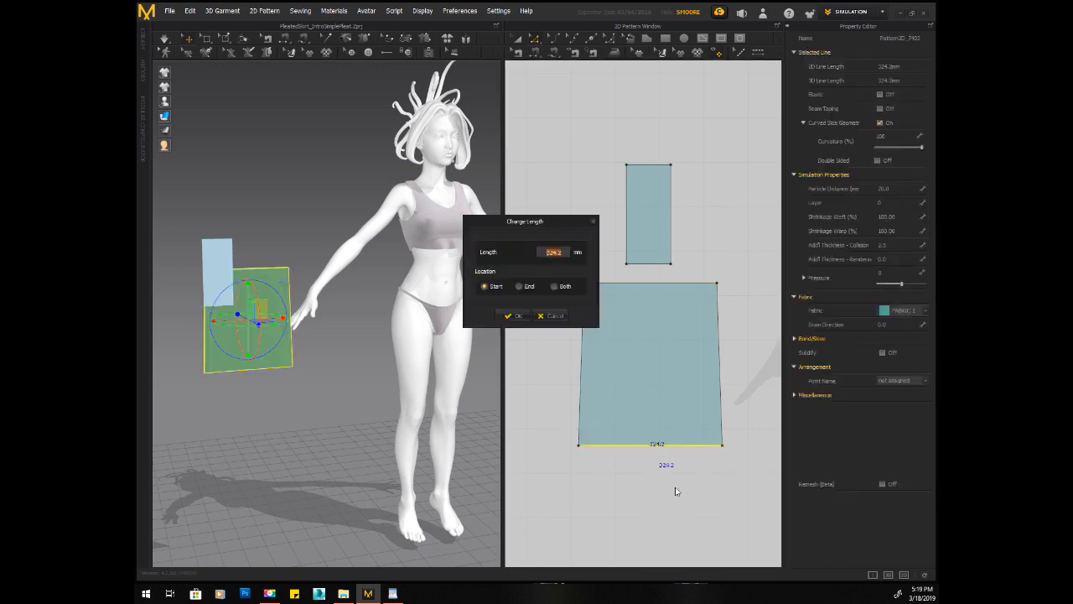
{"action": "type", "text": "300"}
{"action": "left_click", "coordinate": [553, 287]}
{"action": "left_click", "coordinate": [515, 316]}
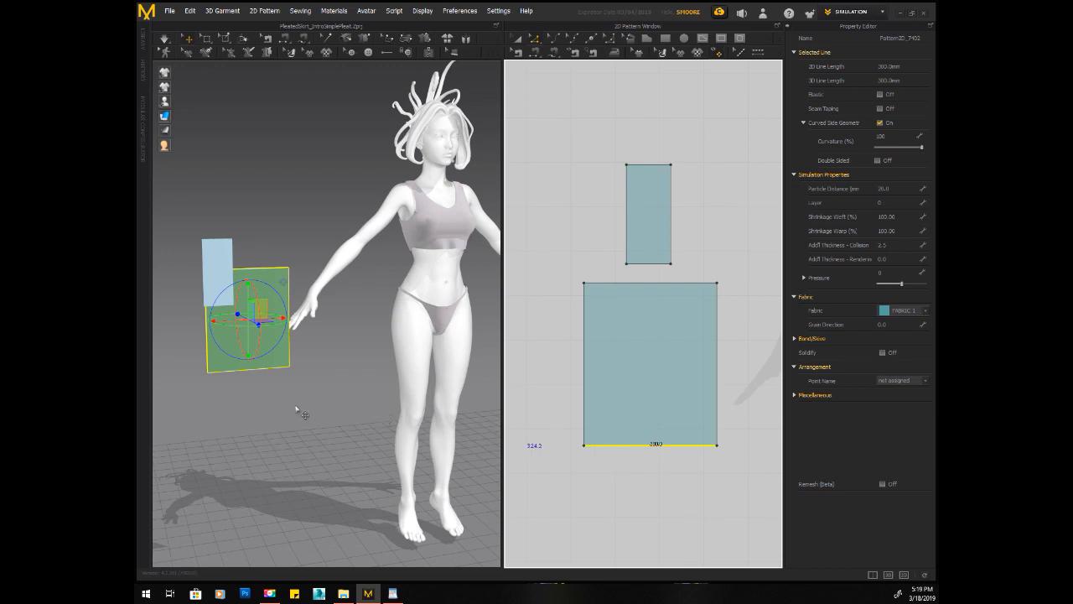
- Move the large pattern down below the small one in the 3D view, adjust its depth to match, and deselect it
{"action": "mouse_move", "coordinate": [334, 394]}
{"action": "right_mouse_down"}
{"action": "mouse_move", "coordinate": [374, 388]}
{"action": "mouse_move", "coordinate": [345, 377]}
{"action": "right_mouse_up"}
{"action": "left_click_drag", "start_coordinate": [319, 312], "coordinate": [316, 344]}
{"action": "right_click_drag", "start_coordinate": [294, 339], "coordinate": [340, 357]}
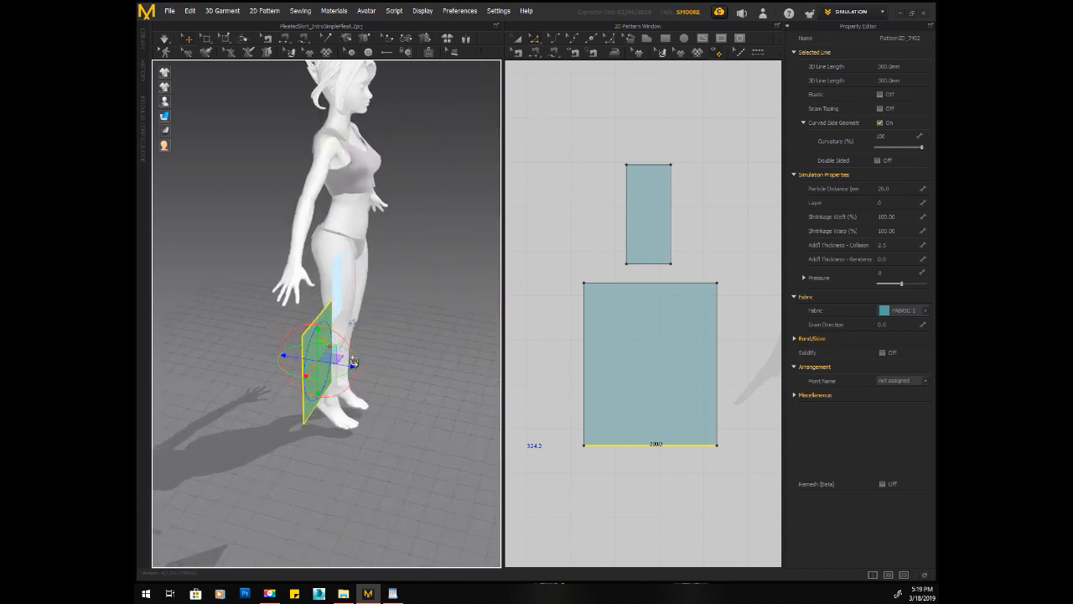
{"action": "left_click_drag", "start_coordinate": [358, 365], "coordinate": [375, 368]}
{"action": "right_click_drag", "start_coordinate": [428, 361], "coordinate": [354, 352]}
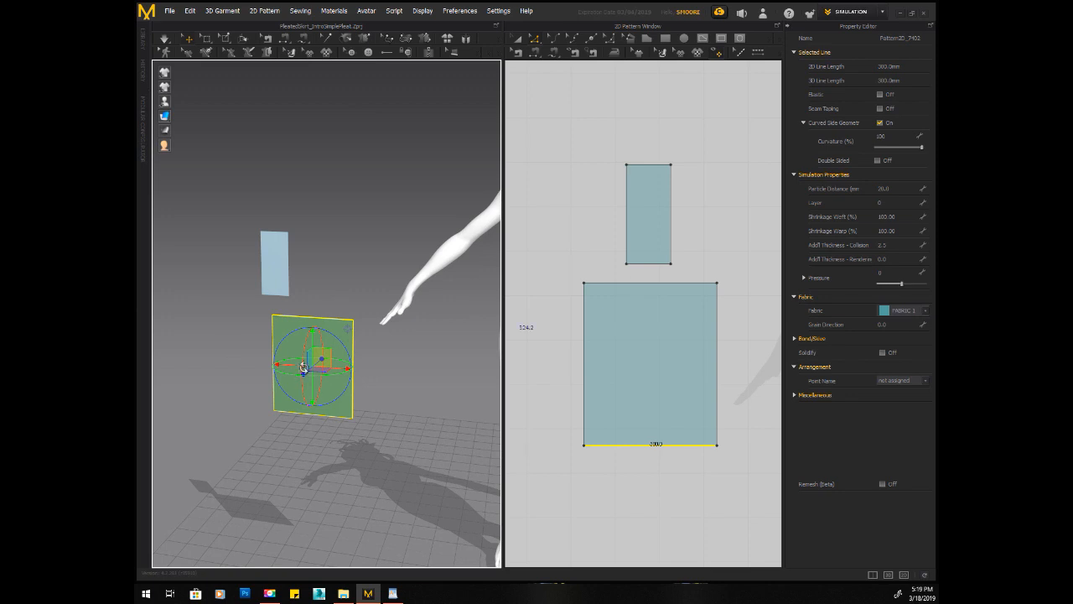
{"action": "right_click_drag", "start_coordinate": [391, 400], "coordinate": [306, 372]}
{"action": "left_click_drag", "start_coordinate": [306, 372], "coordinate": [300, 376]}
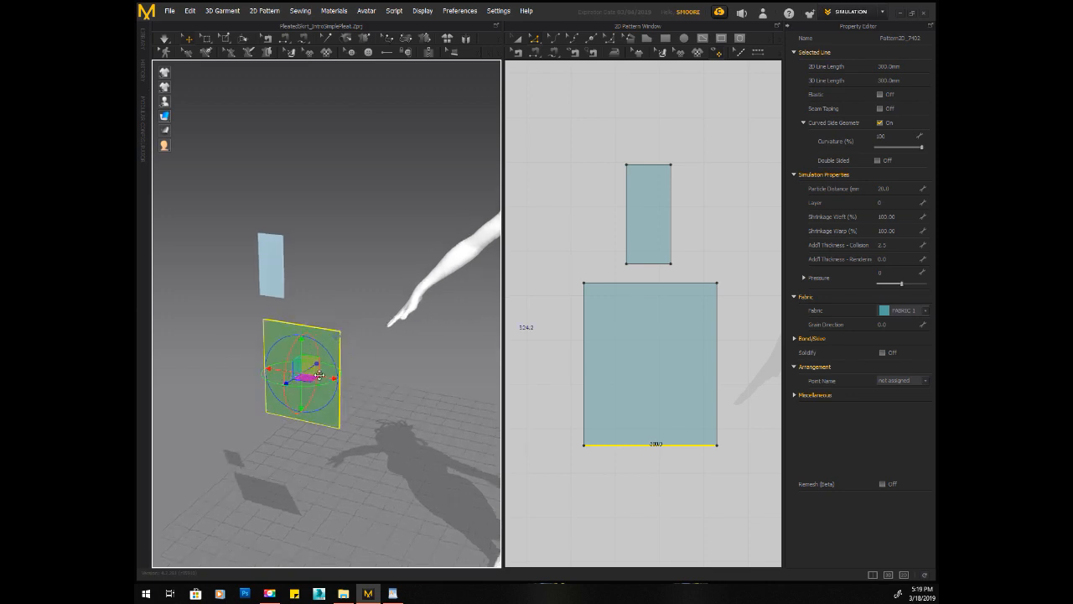
{"action": "right_click_drag", "start_coordinate": [417, 466], "coordinate": [565, 445]}
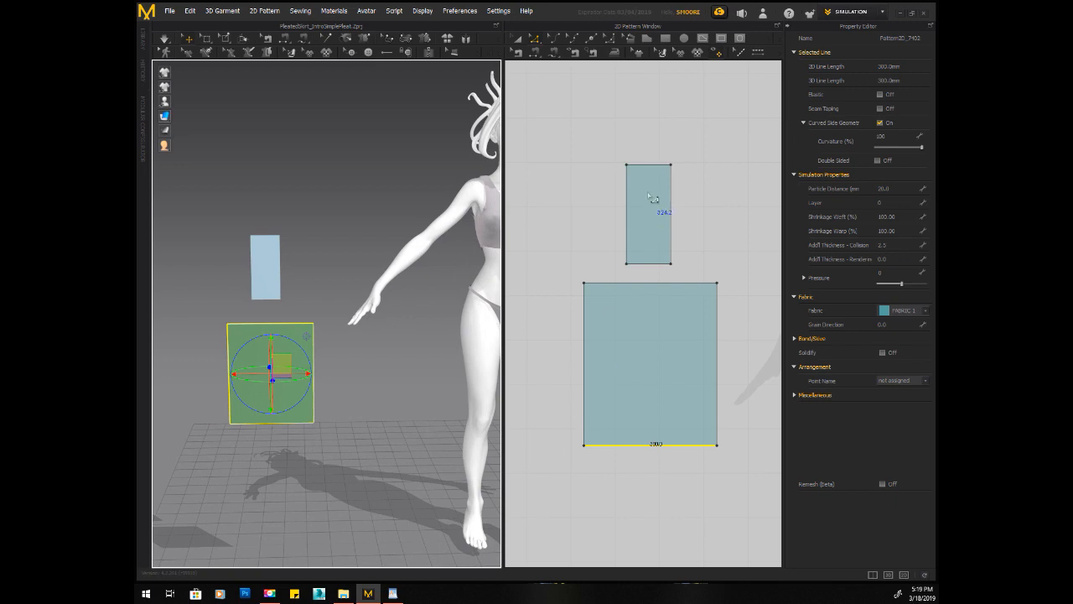
{"action": "key", "text": "Escape"}
{"action": "left_click", "coordinate": [533, 40]}
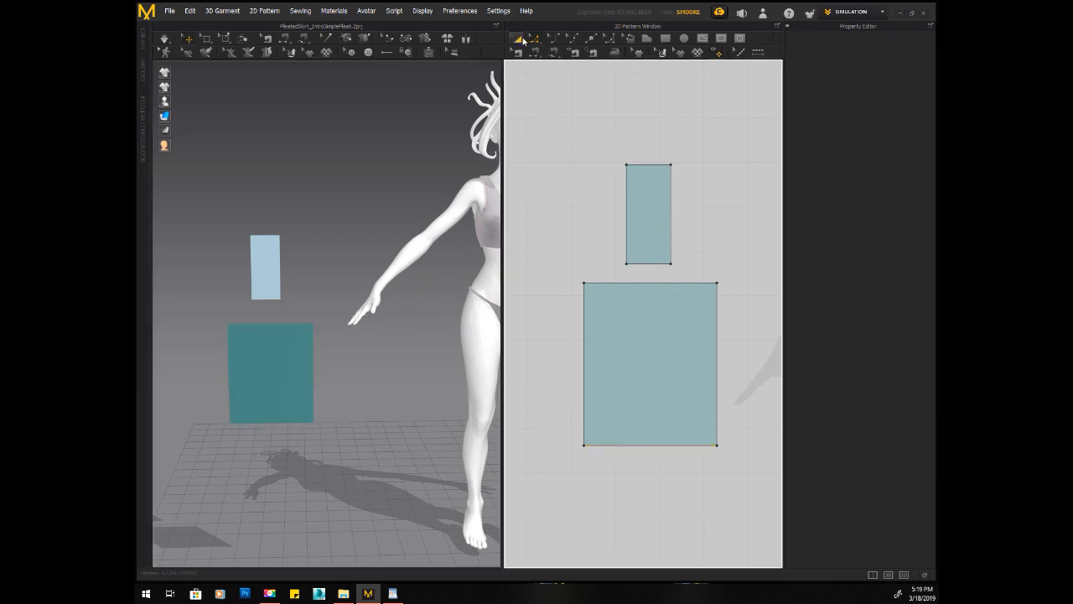
- Check the freeze option of the small rectangle pattern and deselect it
{"action": "left_click", "coordinate": [647, 183]}
{"action": "right_click", "coordinate": [648, 186]}
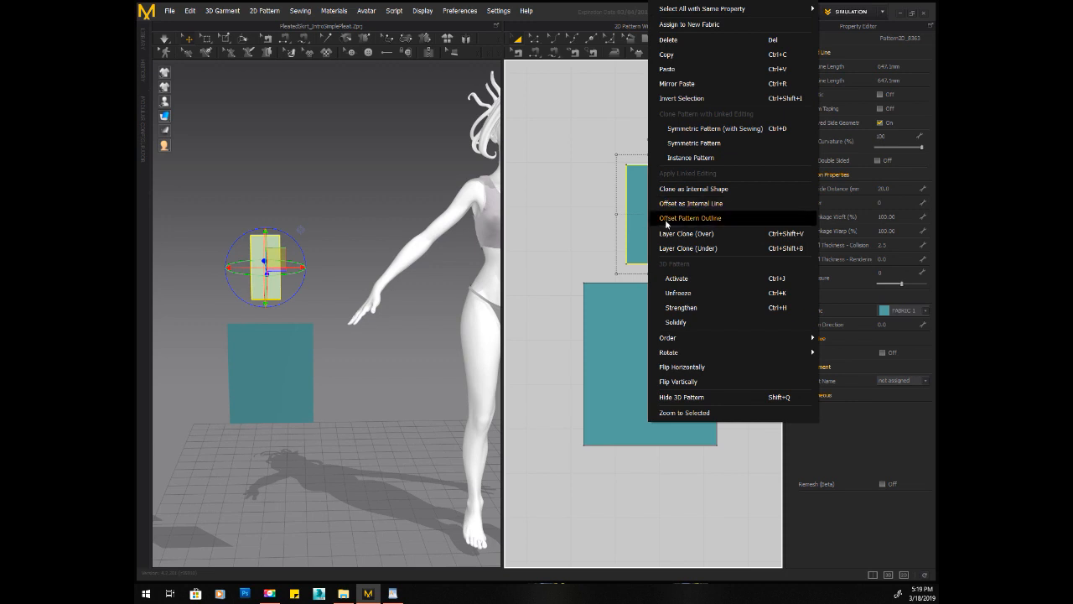
{"action": "left_click", "coordinate": [671, 292]}
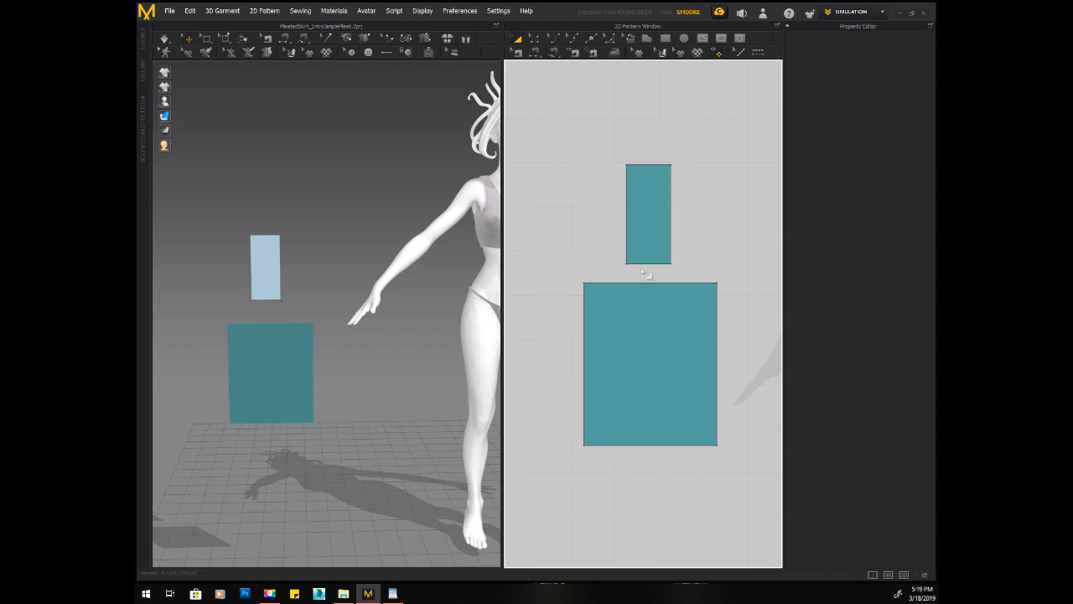
{"action": "scroll", "coordinate": [595, 249], "scroll_direction": "down", "scroll_amount": 1}
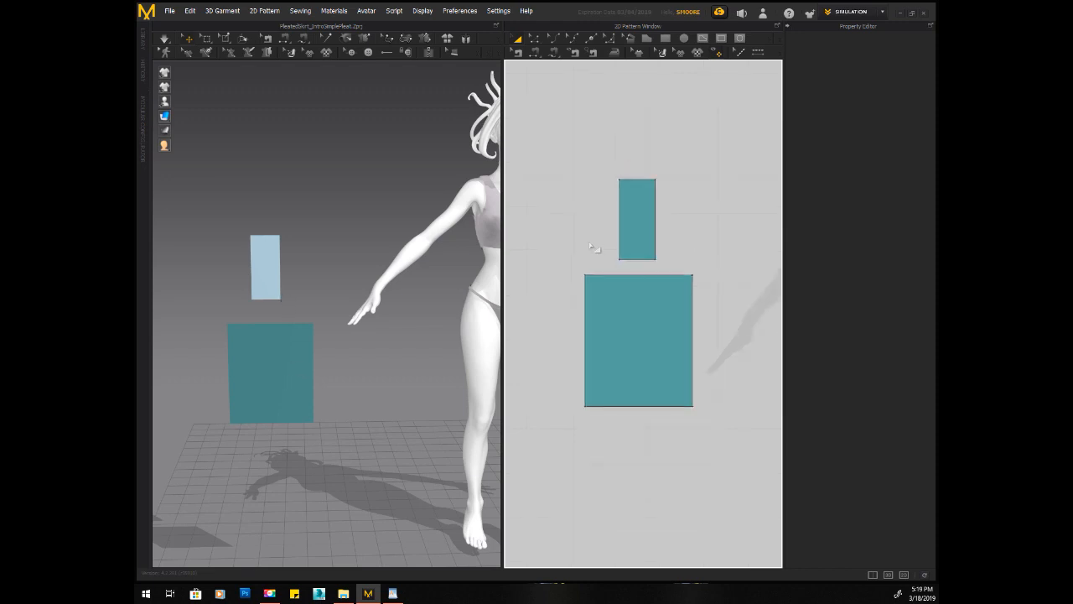
- Split the large rectangle's top edge with a Uniform Split into 3 segments
{"action": "left_click", "coordinate": [624, 280]}
{"action": "left_click", "coordinate": [537, 38]}
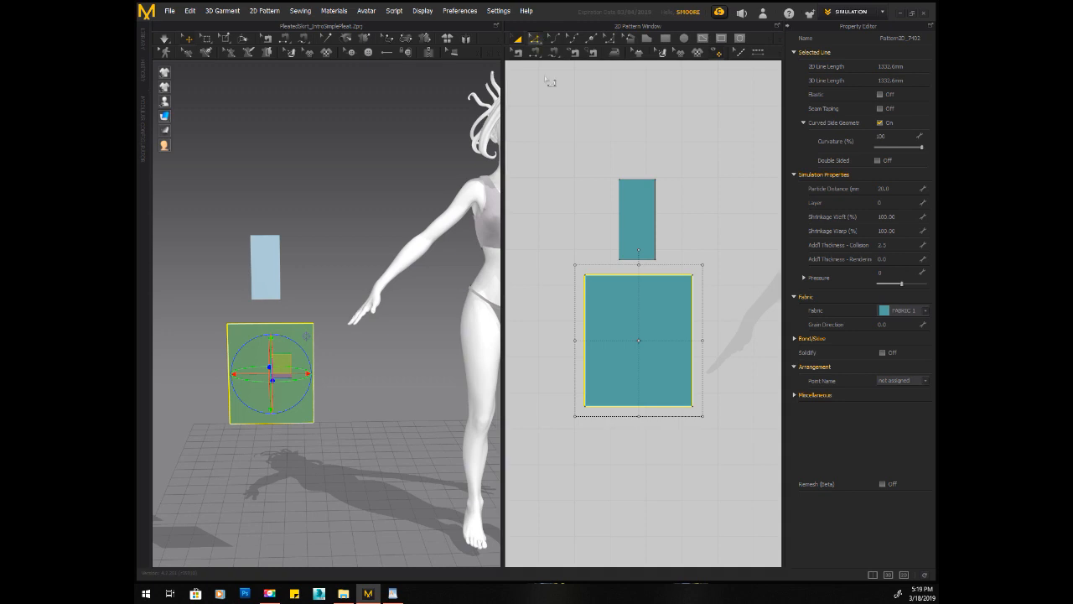
{"action": "left_click", "coordinate": [620, 279]}
{"action": "left_click", "coordinate": [626, 282]}
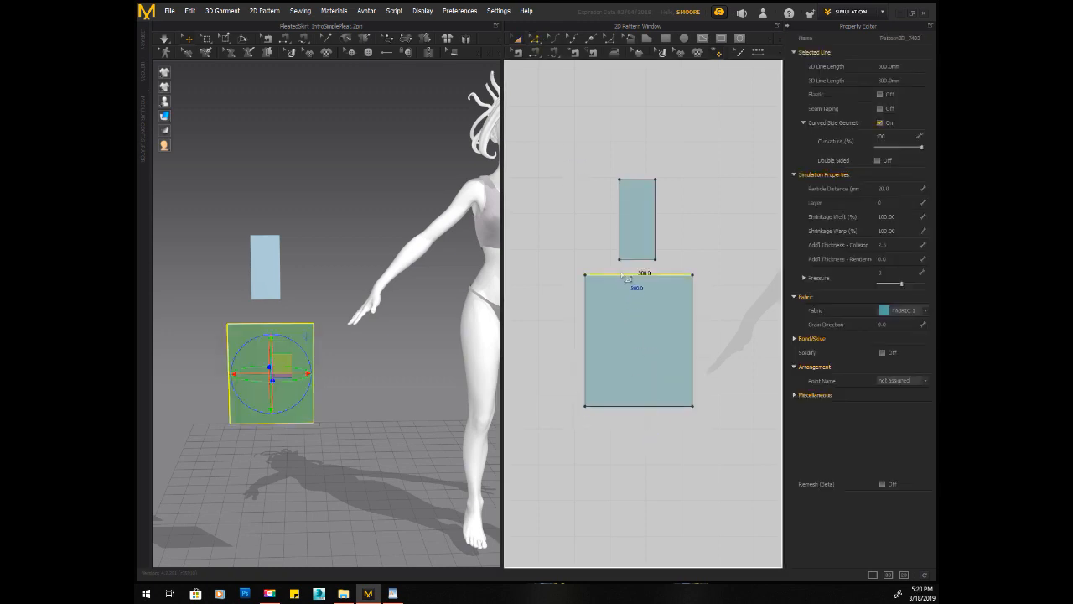
{"action": "right_click", "coordinate": [622, 277]}
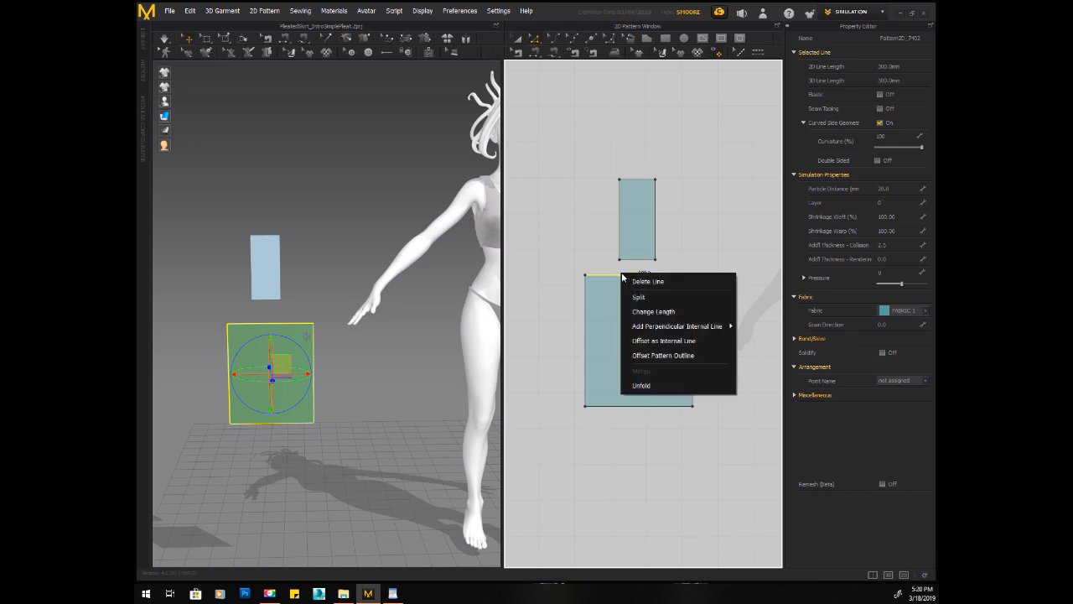
{"action": "left_click", "coordinate": [636, 298]}
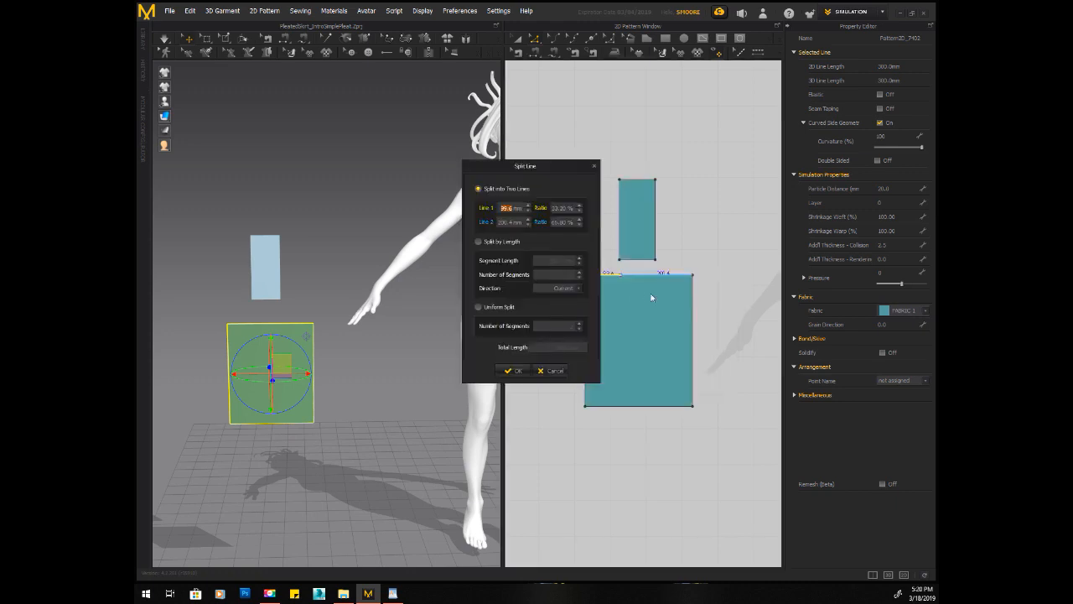
{"action": "left_click_drag", "start_coordinate": [556, 166], "coordinate": [785, 123]}
{"action": "left_click", "coordinate": [733, 265]}
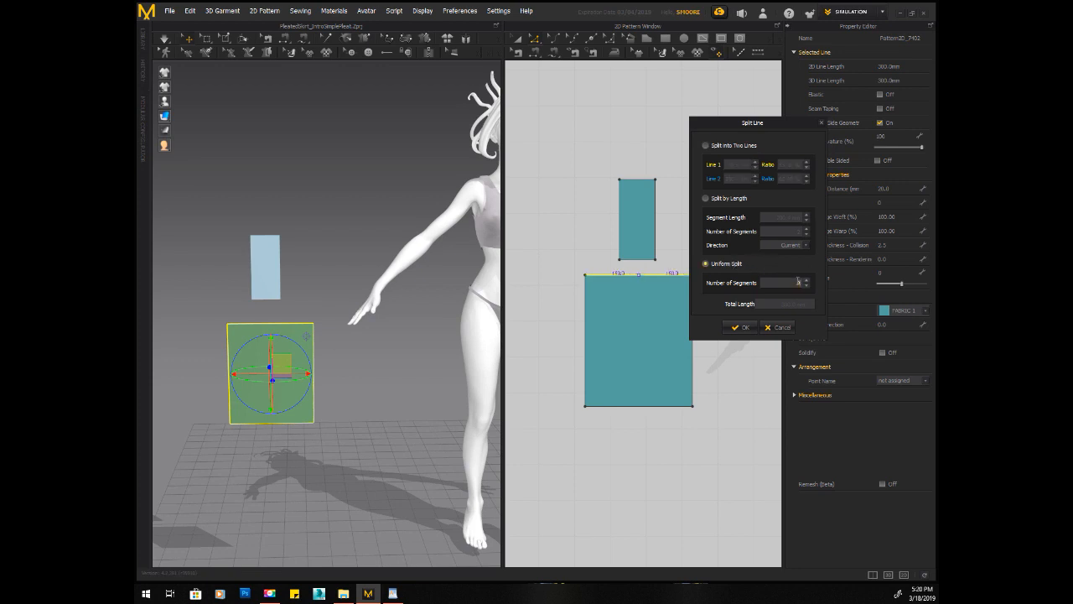
{"action": "type", "text": "3"}
{"action": "left_click", "coordinate": [741, 327]}
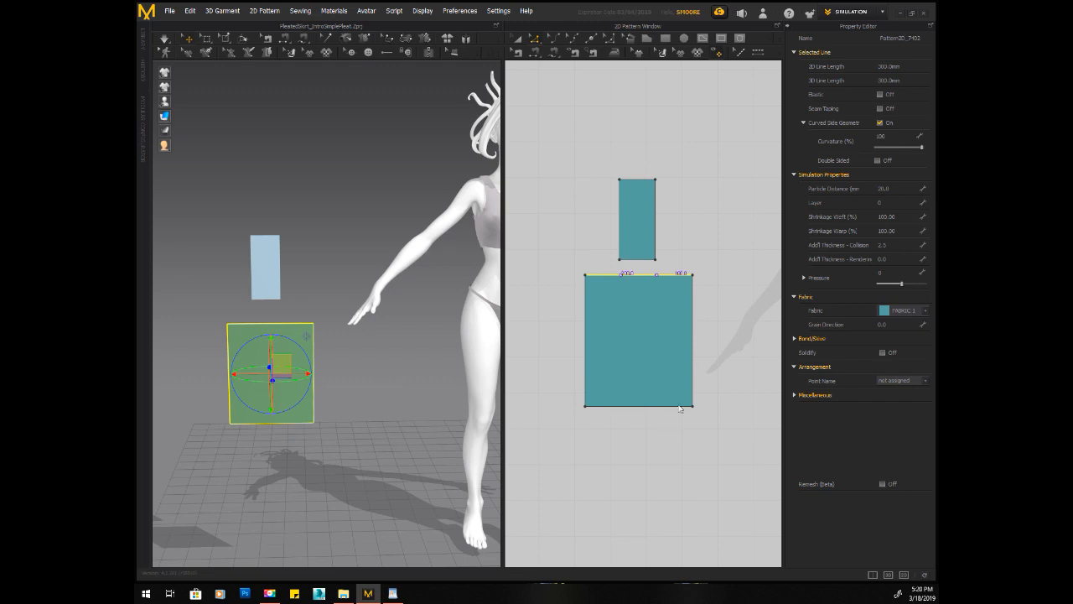
- Select each segment of the large rectangle's top edge in turn to check the division
{"action": "left_click", "coordinate": [613, 274]}
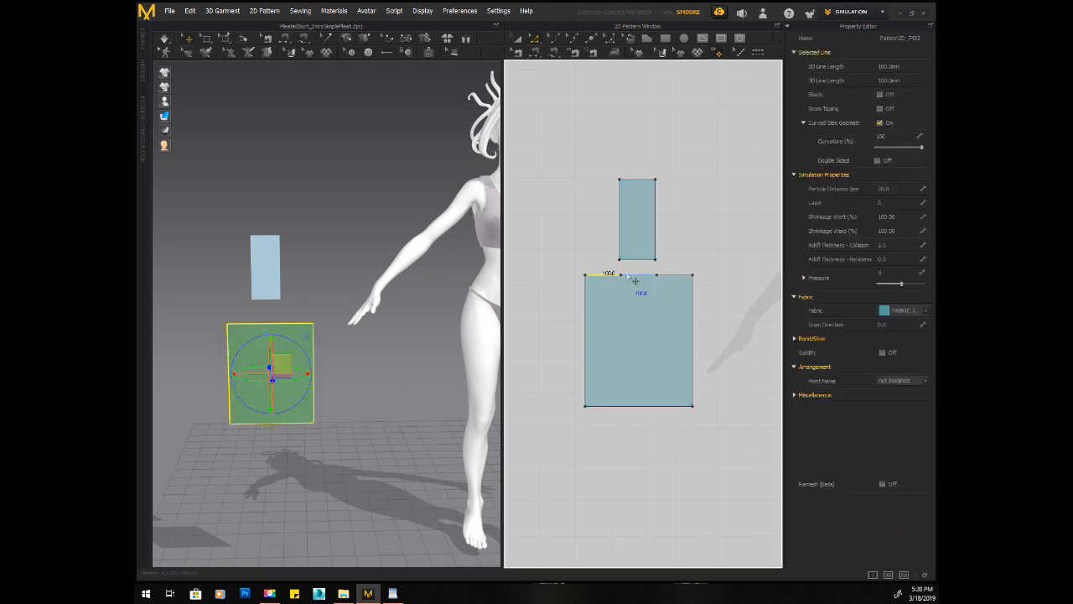
{"action": "left_click", "coordinate": [638, 275]}
{"action": "left_click", "coordinate": [675, 275]}
{"action": "left_click", "coordinate": [639, 275]}
{"action": "left_click", "coordinate": [604, 275]}
{"action": "left_click", "coordinate": [628, 411]}
{"action": "right_click", "coordinate": [624, 413]}
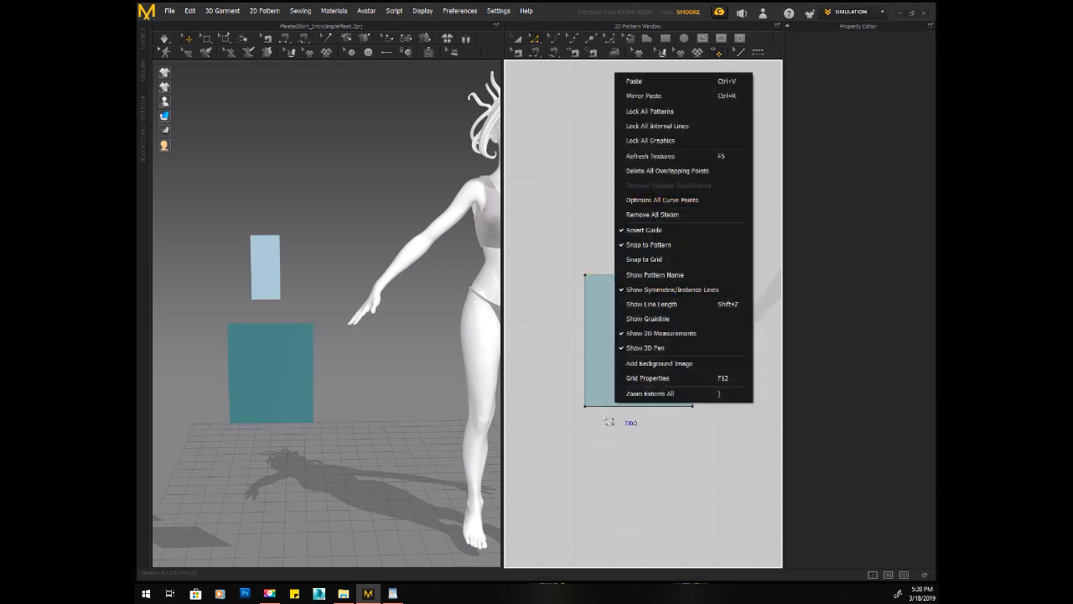
{"action": "left_click", "coordinate": [610, 413]}
{"action": "left_click", "coordinate": [612, 410]}
{"action": "right_click", "coordinate": [612, 410]}
{"action": "left_click", "coordinate": [648, 445]}
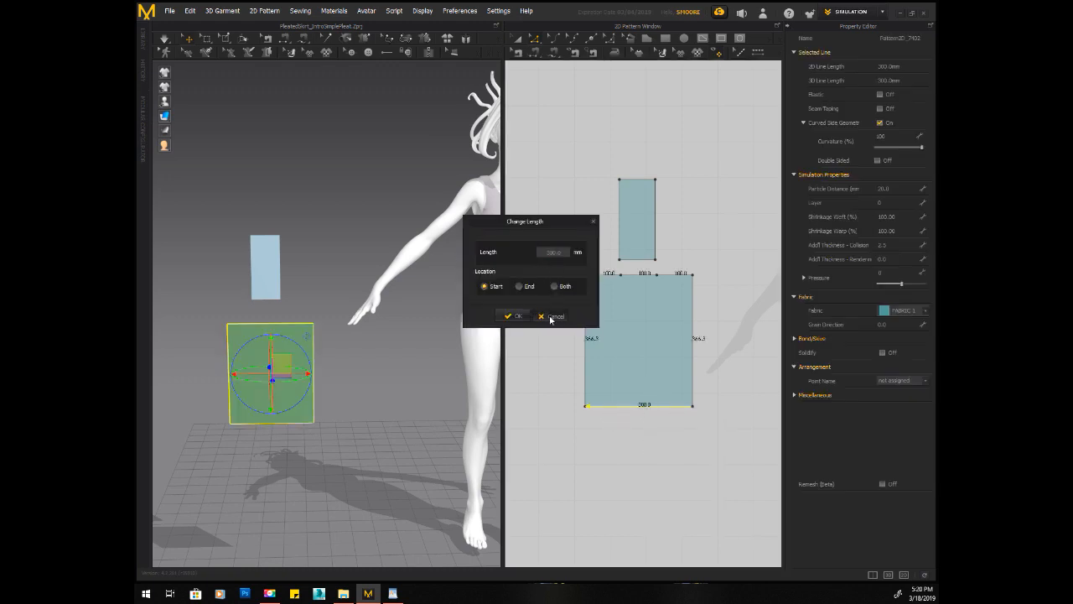
{"action": "left_click", "coordinate": [551, 315]}
- Split the large rectangle's bottom edge with a Uniform Split into 3 segments and deselect the pattern
{"action": "right_click", "coordinate": [634, 409]}
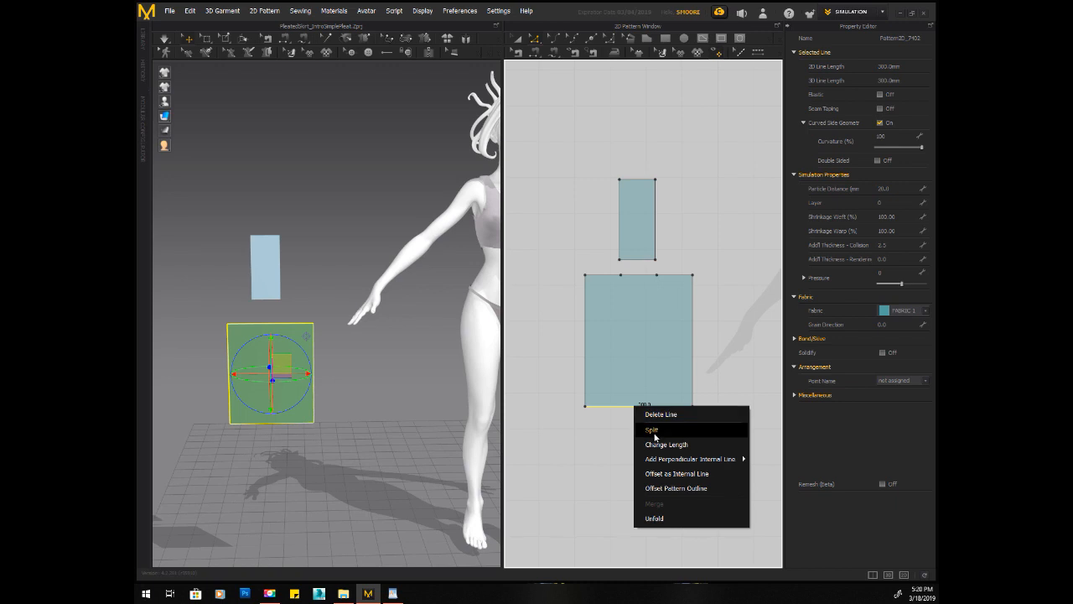
{"action": "left_click", "coordinate": [653, 427]}
{"action": "left_click", "coordinate": [478, 307]}
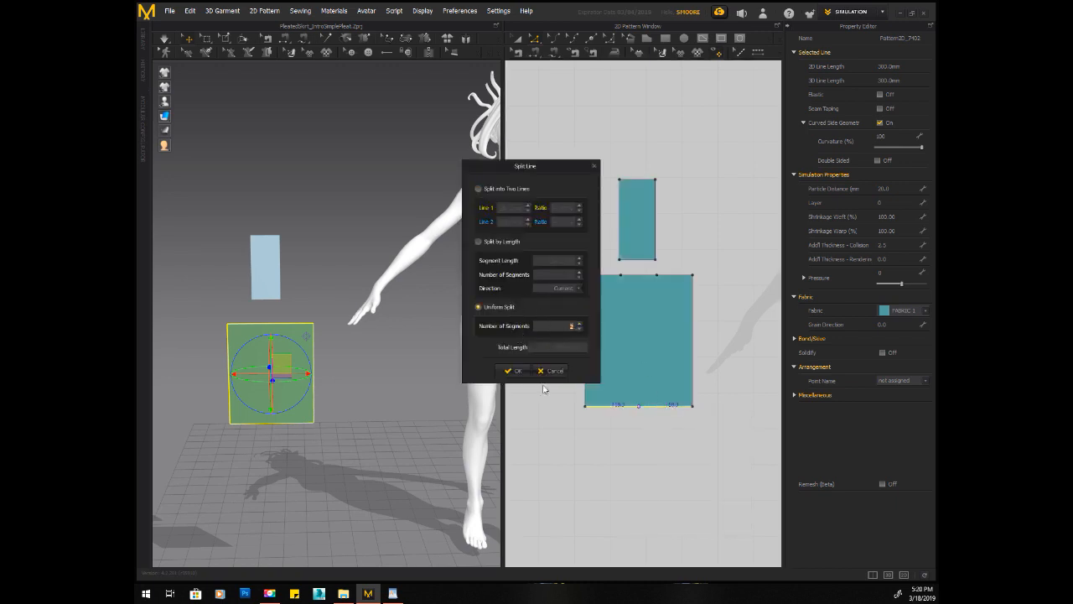
{"action": "left_click", "coordinate": [513, 370]}
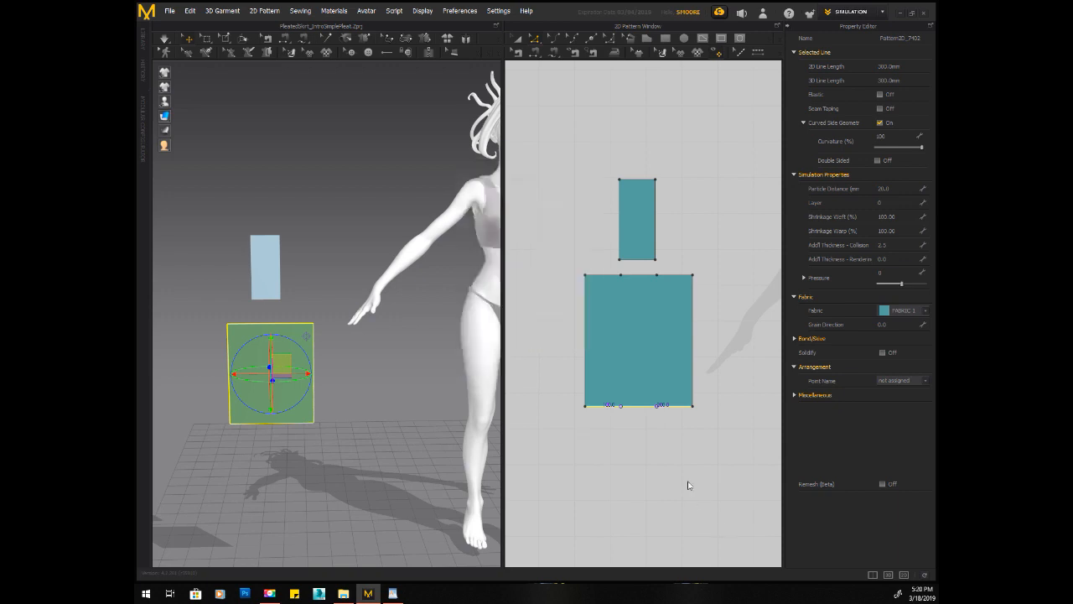
{"action": "left_click", "coordinate": [688, 482]}
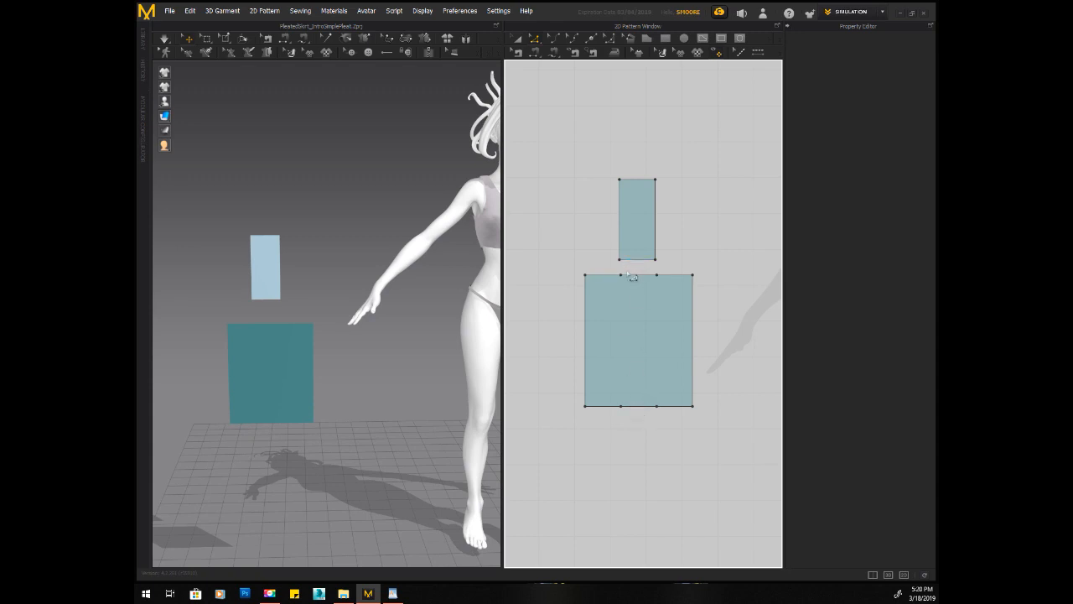
- Draw two vertical internal lines on the large rectangle, connecting the split points on its top and bottom edges
{"action": "left_click", "coordinate": [702, 42]}
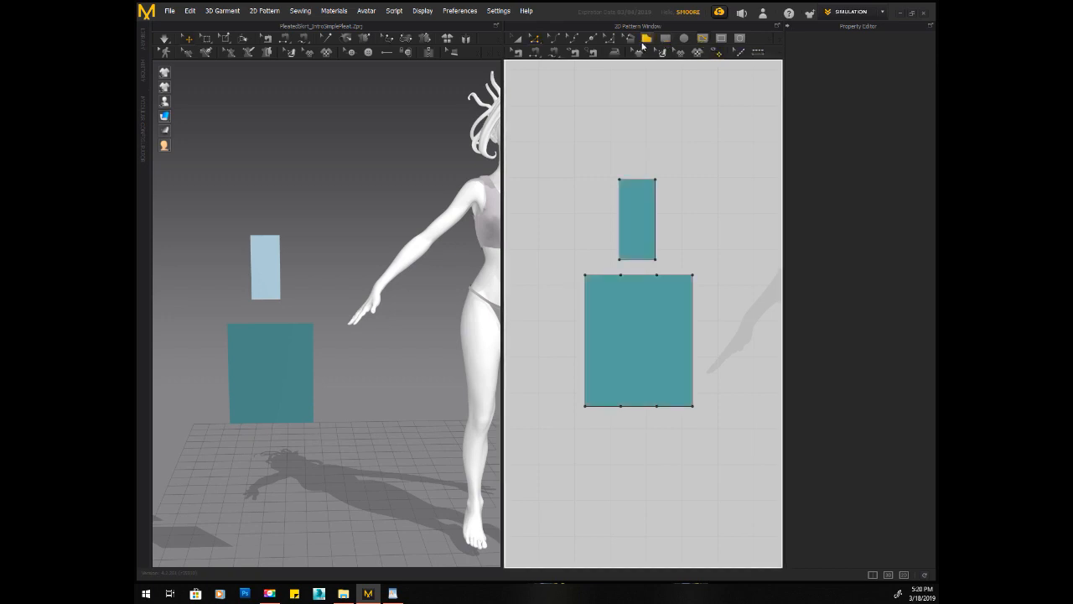
{"action": "left_click", "coordinate": [623, 276]}
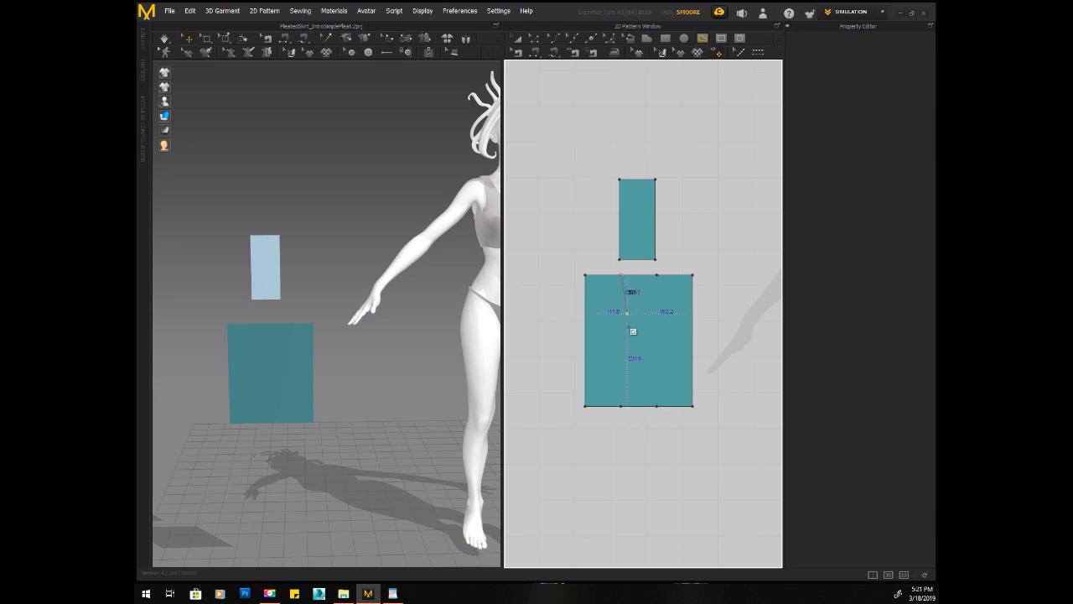
{"action": "left_click", "coordinate": [626, 408]}
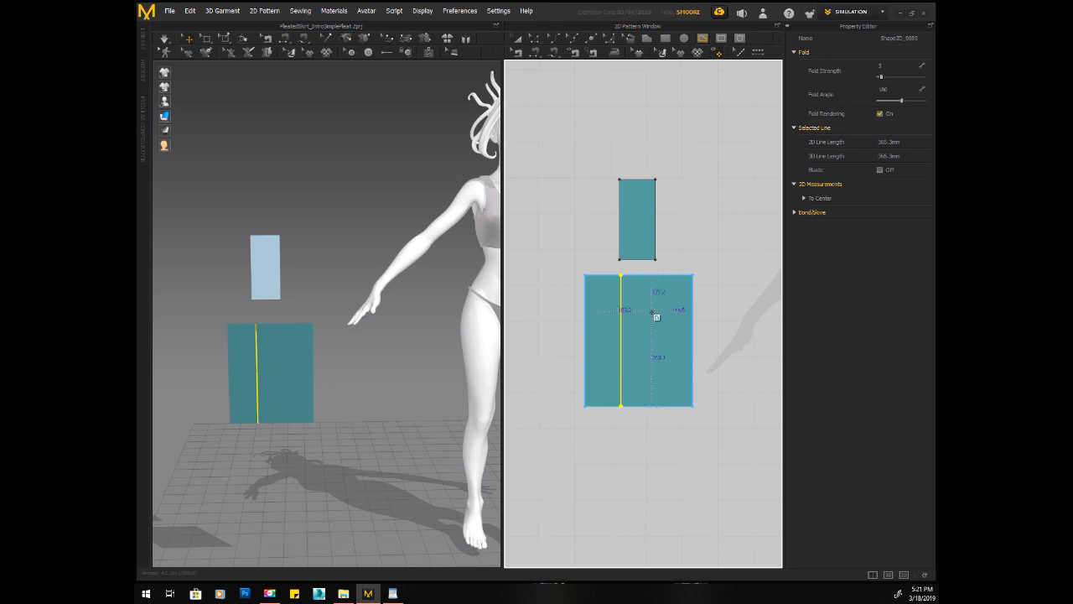
{"action": "left_click", "coordinate": [656, 275]}
{"action": "double_click", "coordinate": [657, 406]}
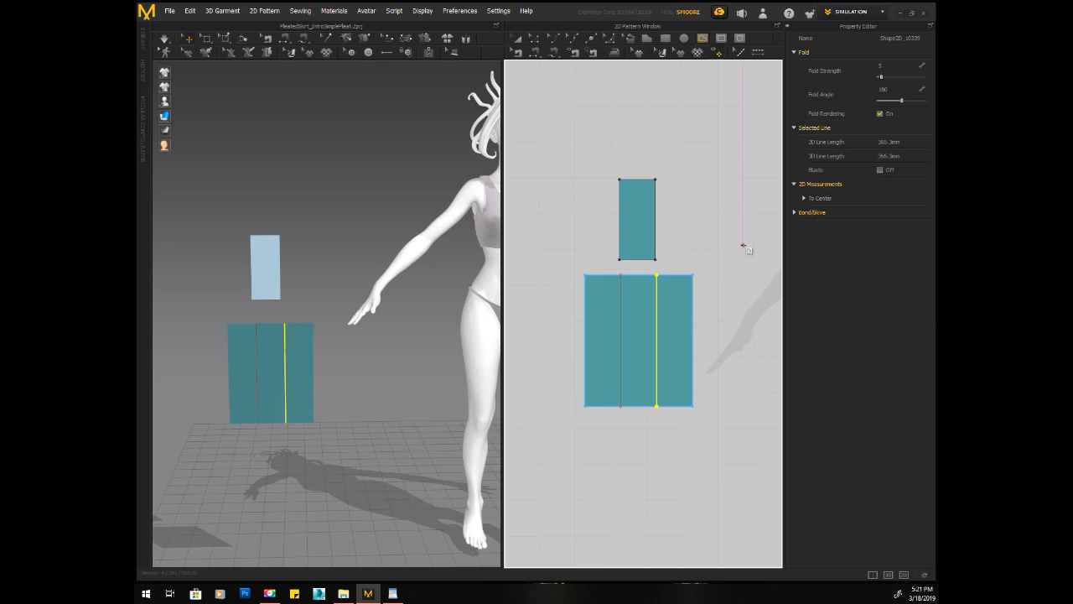
- Select the left internal line of the large rectangle and open its fold angle for editing
{"action": "left_click", "coordinate": [534, 38]}
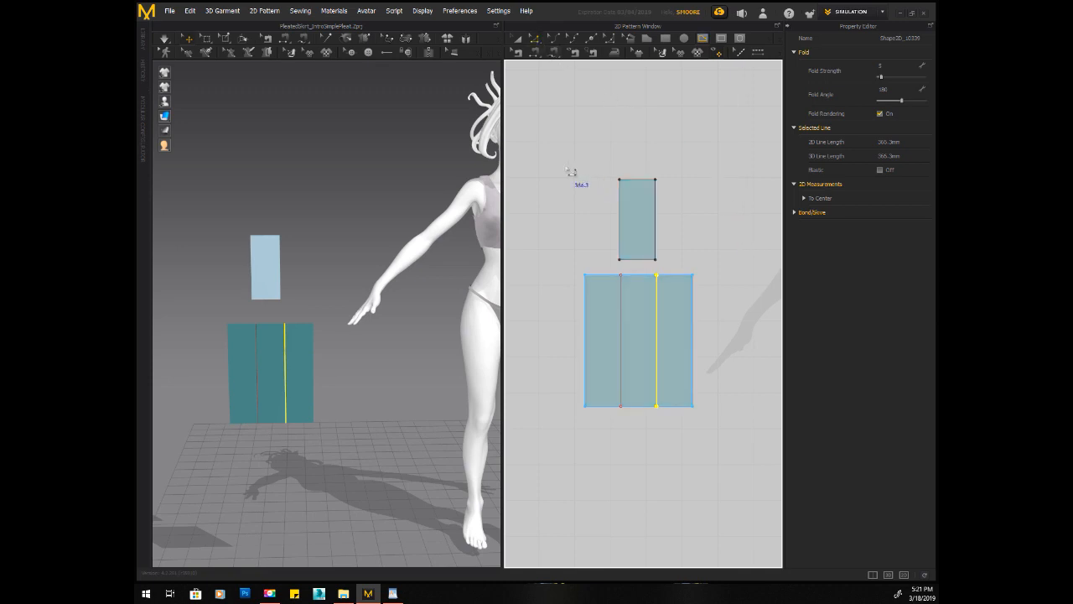
{"action": "left_click", "coordinate": [622, 302]}
{"action": "left_click", "coordinate": [657, 311]}
{"action": "left_click", "coordinate": [621, 326]}
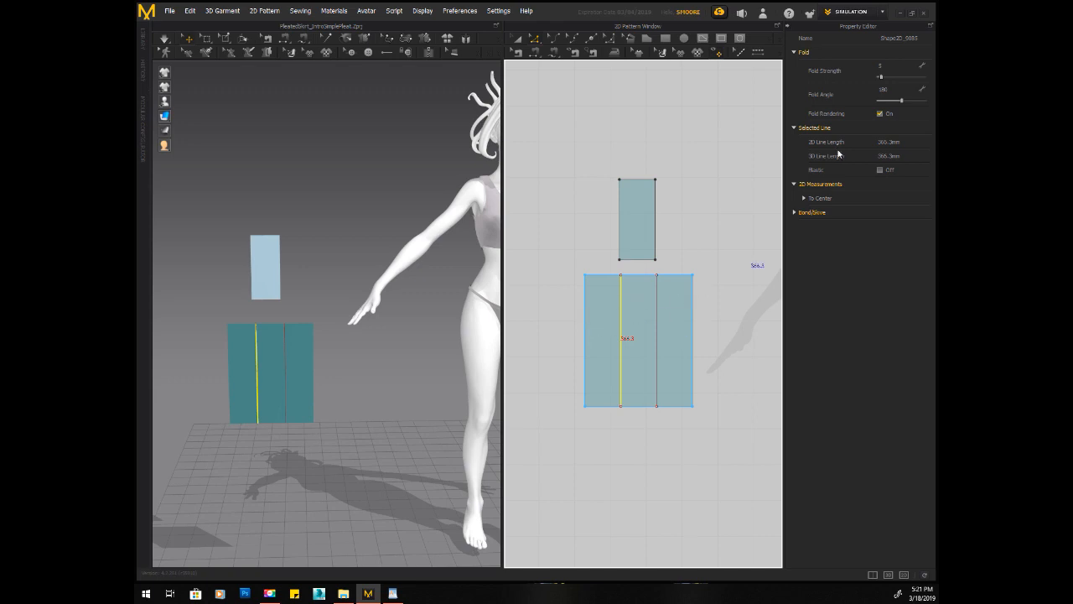
{"action": "left_click", "coordinate": [893, 88]}
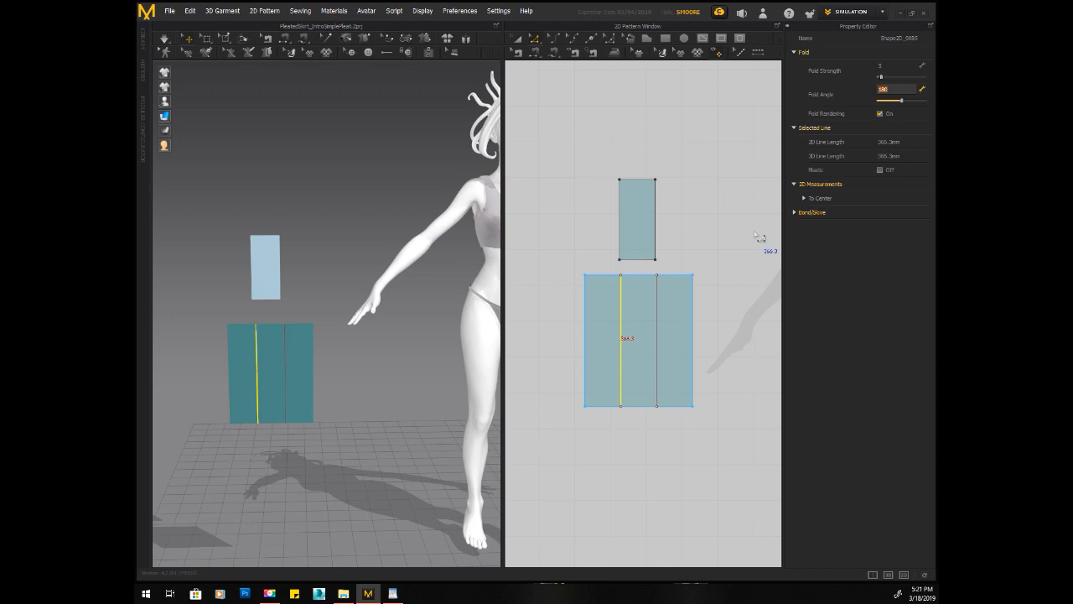
- Set the fold angle of the large rectangle's right internal line to 360
{"action": "left_click", "coordinate": [656, 320]}
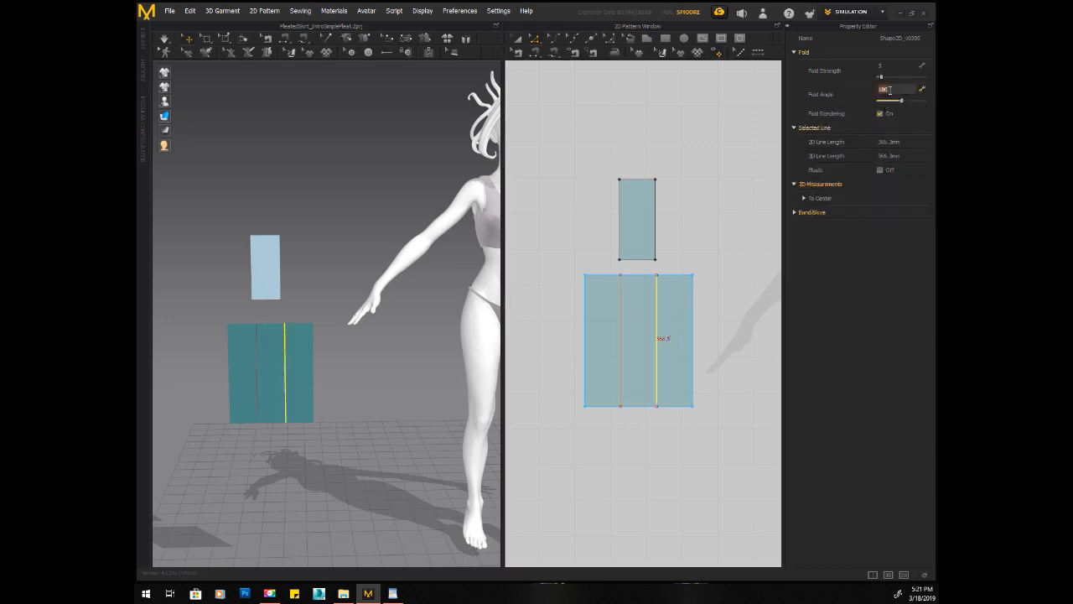
{"action": "left_click", "coordinate": [890, 90]}
{"action": "type", "text": "360"}
{"action": "key", "text": "Return"}
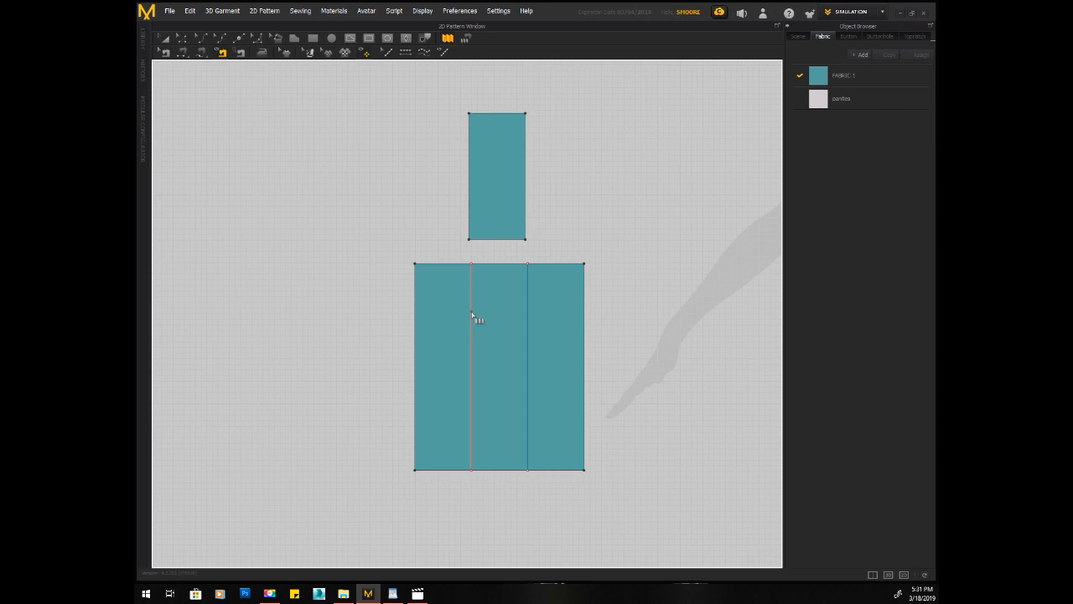
- Select the large rectangle's two internal fold lines one after the other to inspect them
{"action": "left_click", "coordinate": [180, 38]}
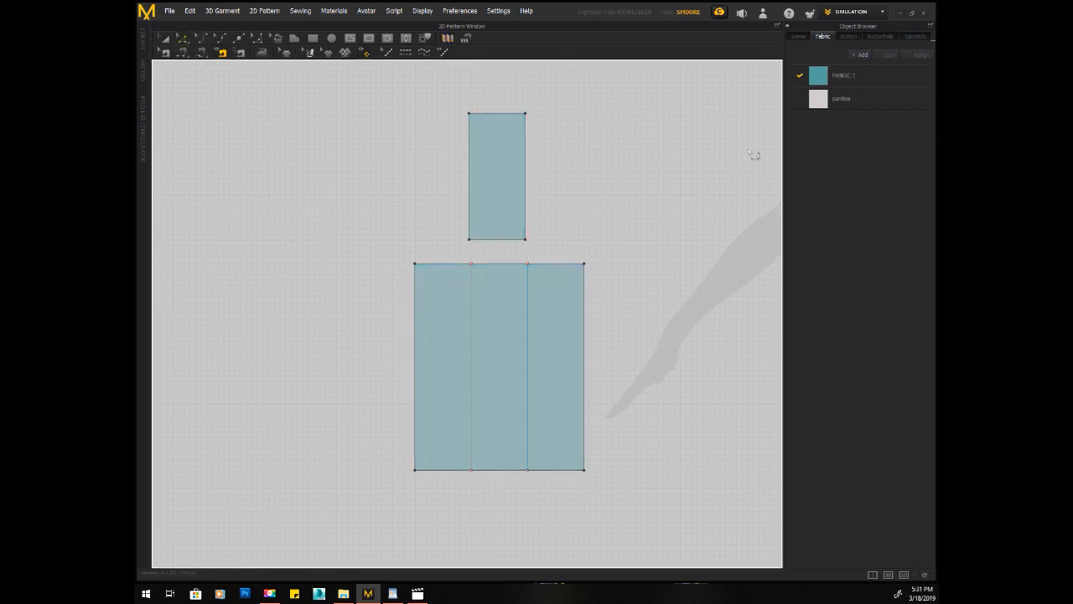
{"action": "left_click", "coordinate": [473, 381]}
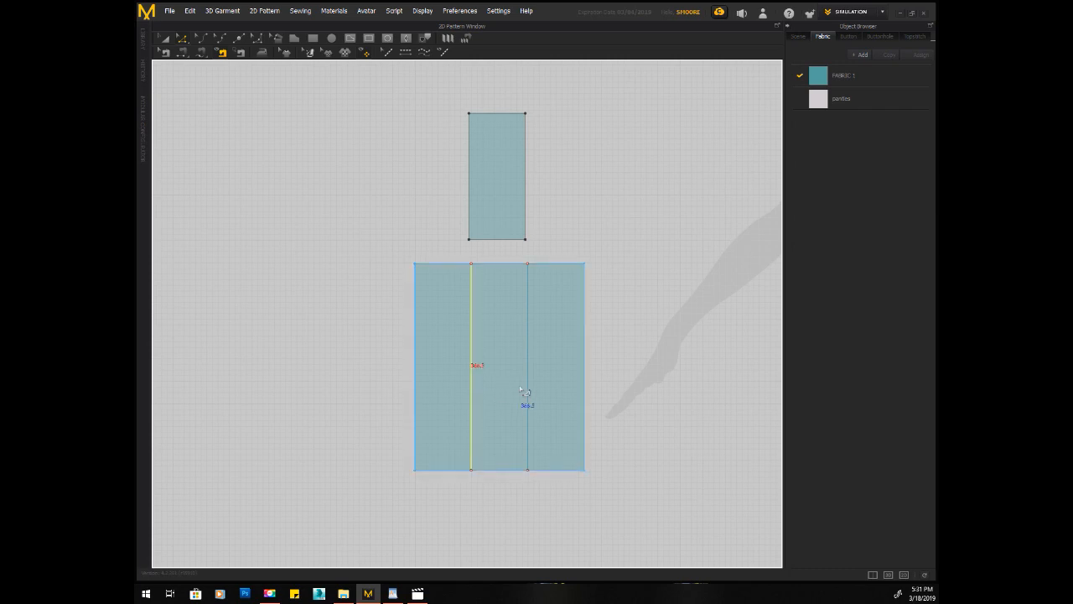
{"action": "left_click", "coordinate": [528, 393]}
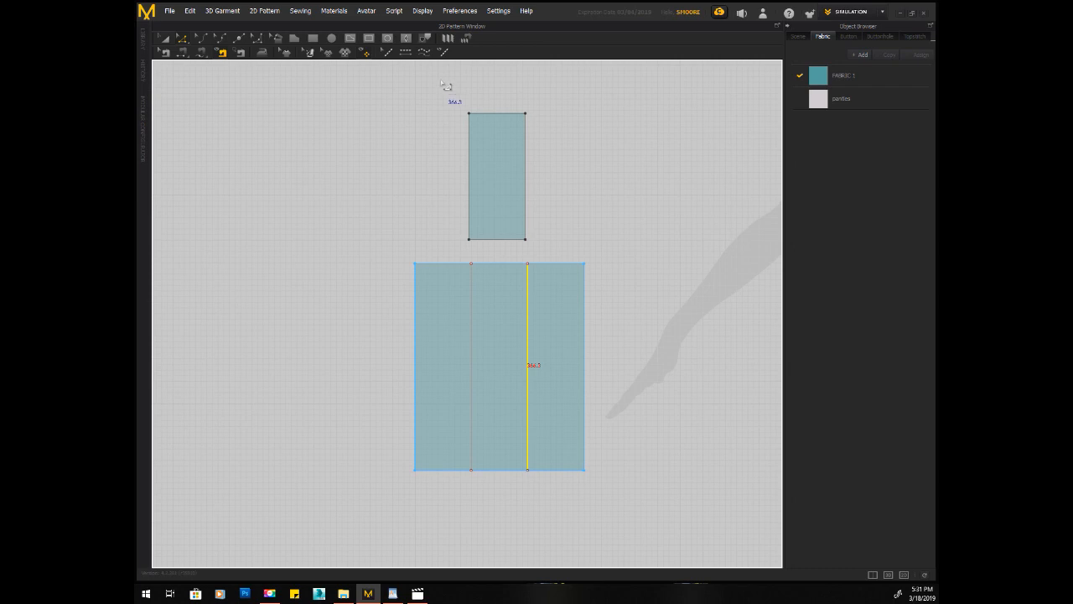
- Use Pleats Sewing to join the small rectangle's bottom edge to the large rectangle's full top edge
{"action": "left_click", "coordinate": [467, 40]}
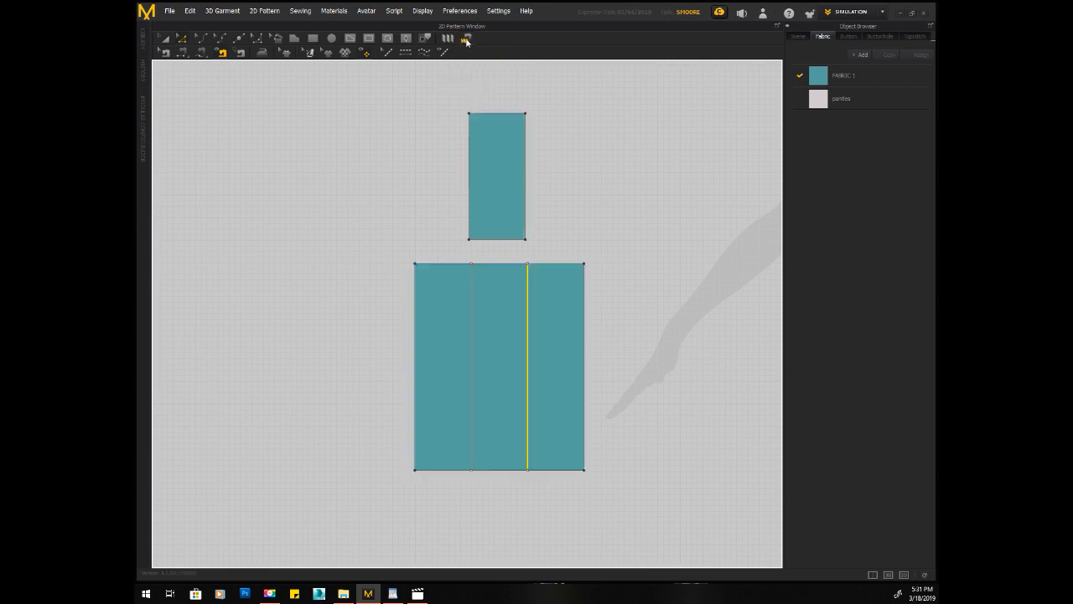
{"action": "left_click", "coordinate": [471, 241]}
{"action": "left_click", "coordinate": [527, 239]}
{"action": "left_click", "coordinate": [417, 264]}
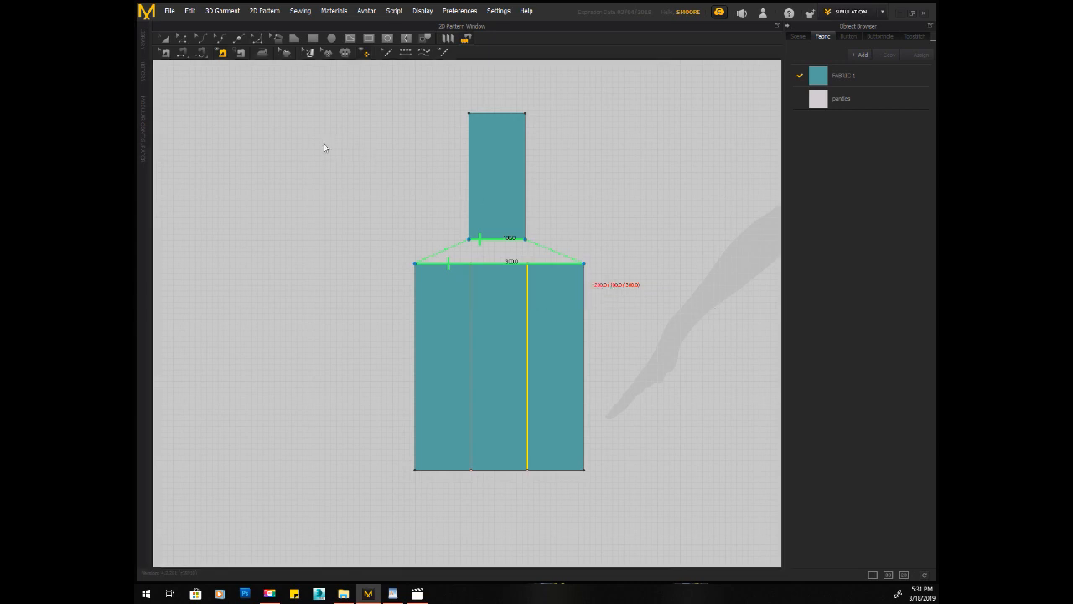
- Check that the Pleats Toolbar is enabled among the 2D toolbars
{"action": "left_click", "coordinate": [418, 11]}
{"action": "mouse_move", "coordinate": [492, 216]}
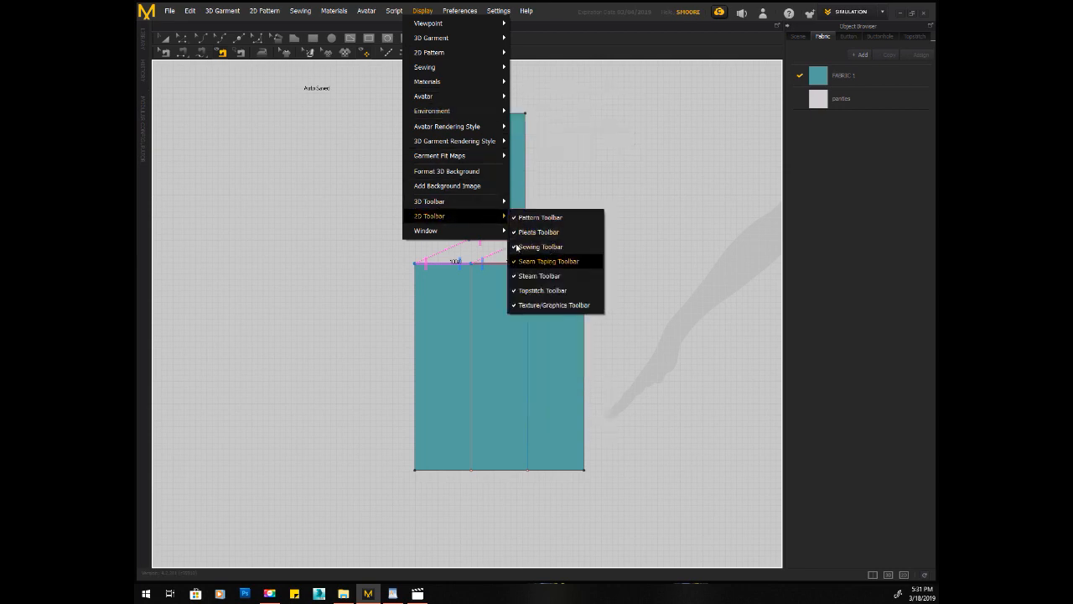
{"action": "mouse_move", "coordinate": [470, 231]}
{"action": "left_click", "coordinate": [532, 232]}
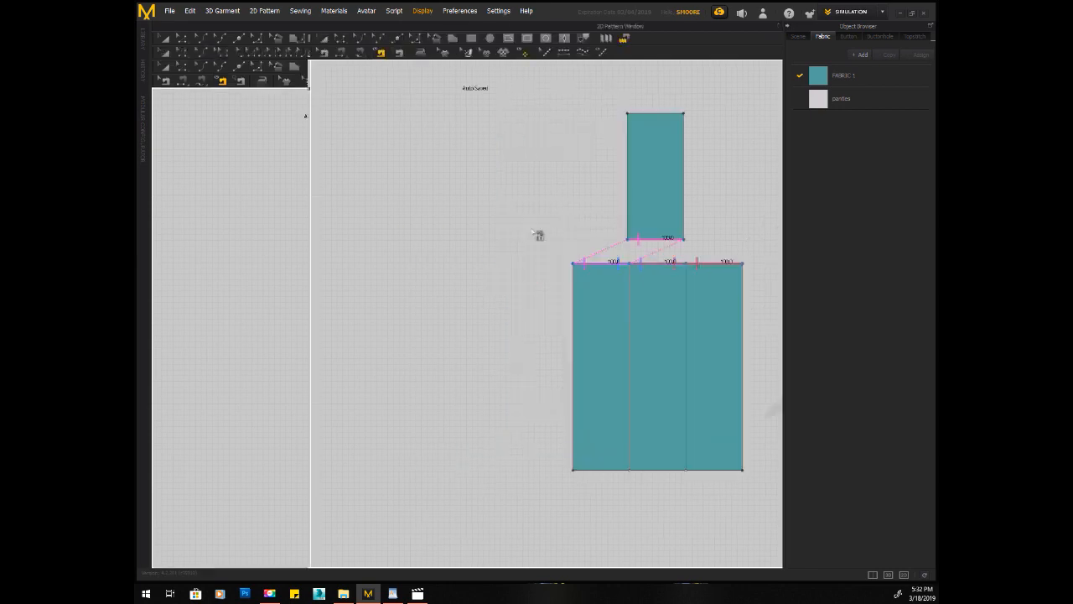
- Restore the 3D view beside the 2D patterns and run the simulation to sew and fold the pleat
{"action": "left_click_drag", "start_coordinate": [307, 195], "coordinate": [426, 194]}
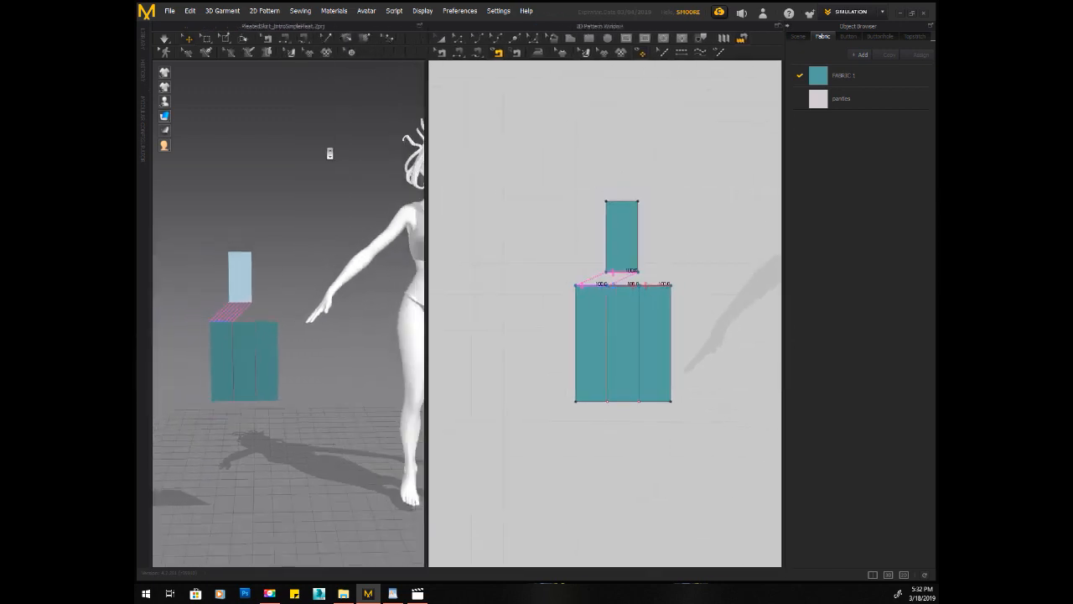
{"action": "right_click_drag", "start_coordinate": [290, 165], "coordinate": [335, 155]}
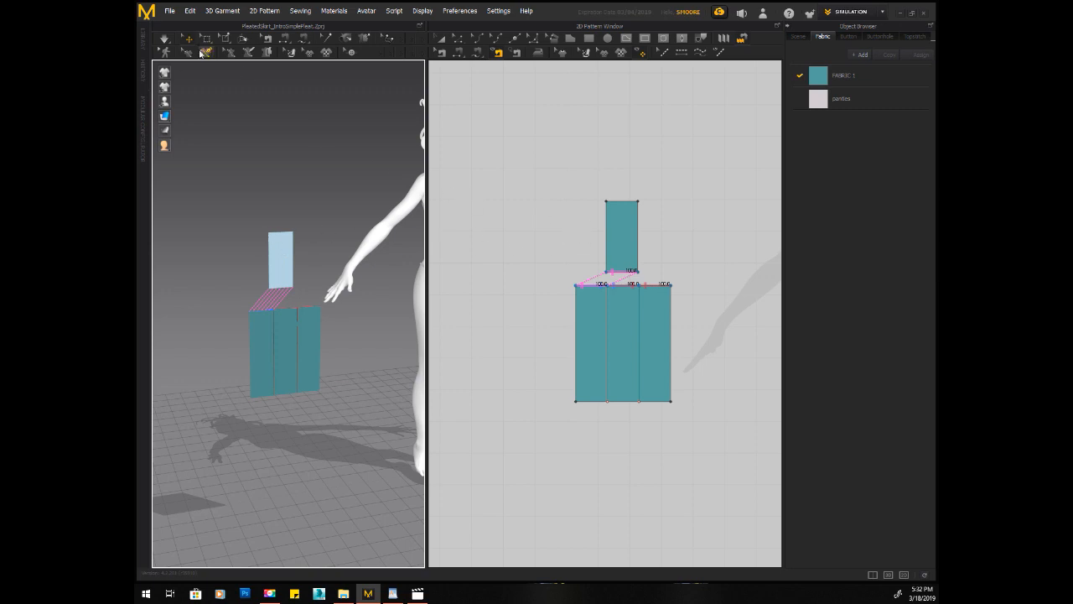
{"action": "left_click", "coordinate": [163, 39]}
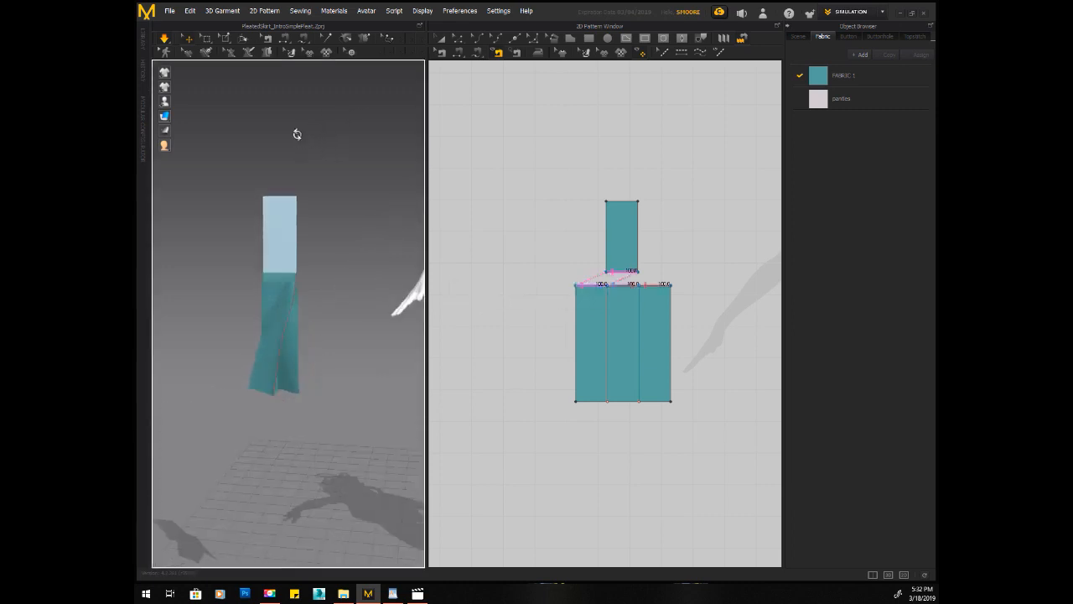
- Hide the 2D Pattern Window so the 3D view takes up the full workspace
{"action": "left_click", "coordinate": [423, 11]}
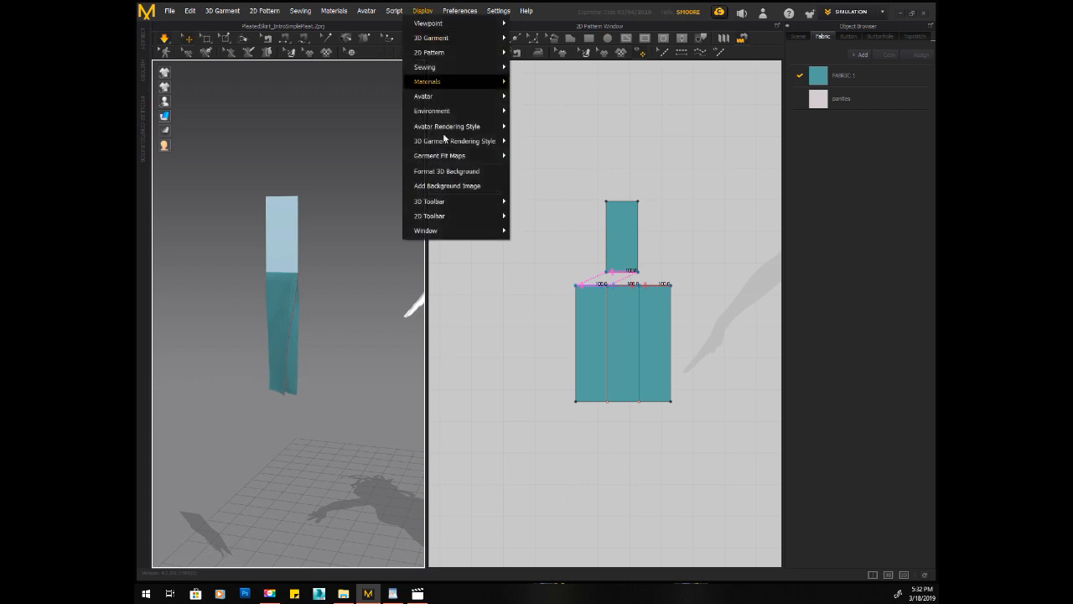
{"action": "mouse_move", "coordinate": [430, 218]}
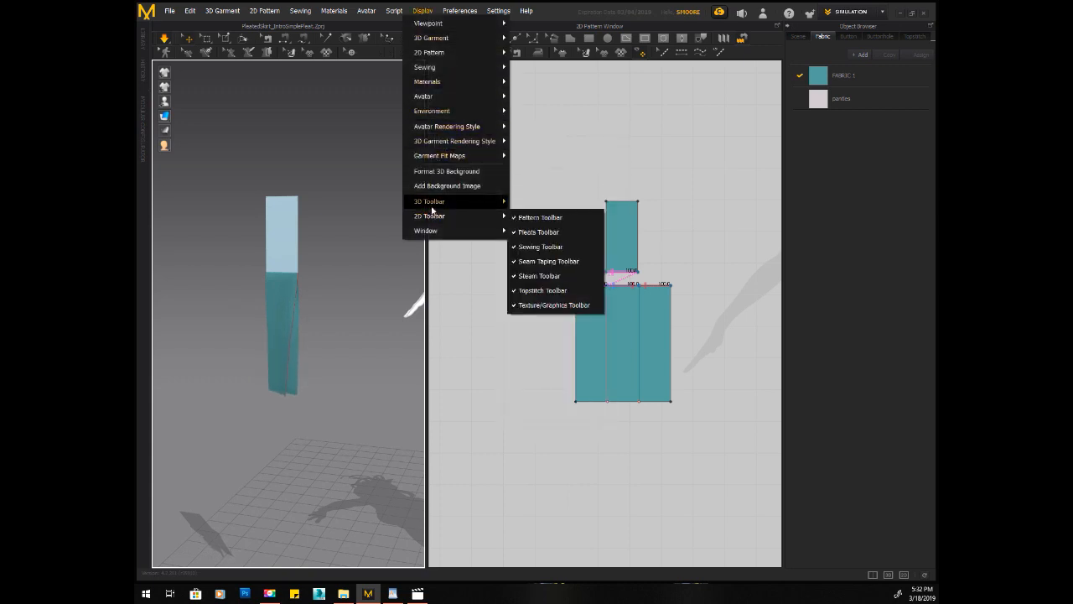
{"action": "left_click", "coordinate": [521, 244]}
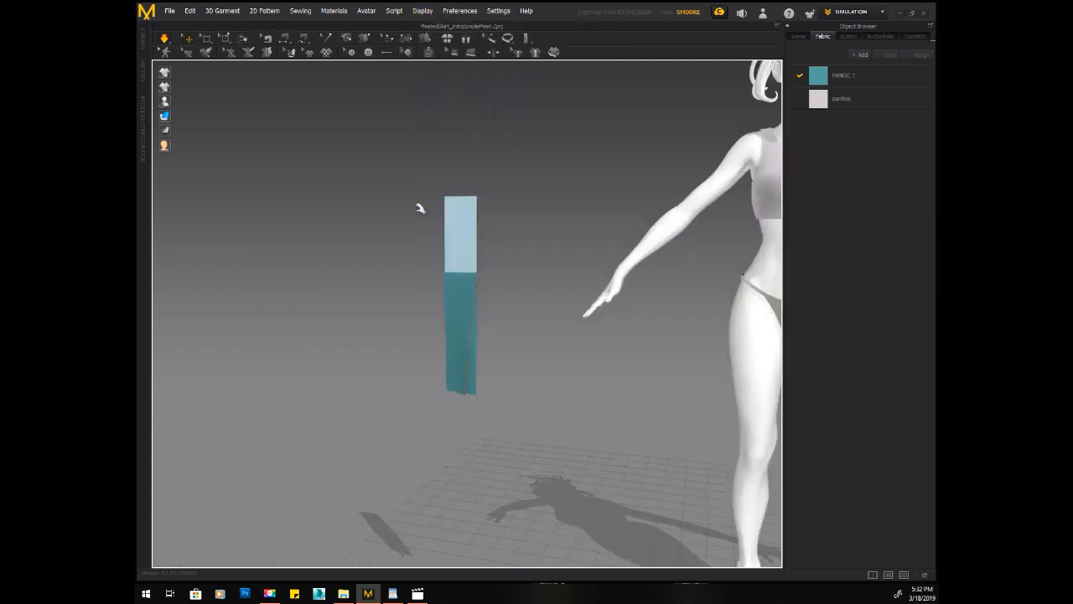
- Tug the lower pleated piece in the running simulation and examine how its folds settle from several angles
{"action": "right_click_drag", "start_coordinate": [515, 175], "coordinate": [592, 177]}
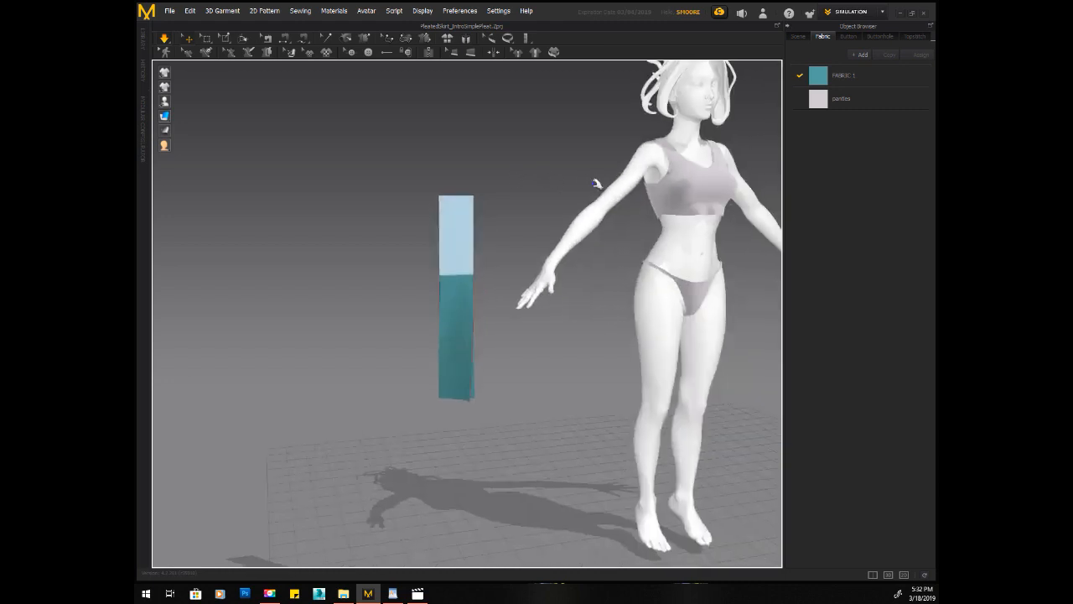
{"action": "left_click_drag", "start_coordinate": [467, 366], "coordinate": [482, 327]}
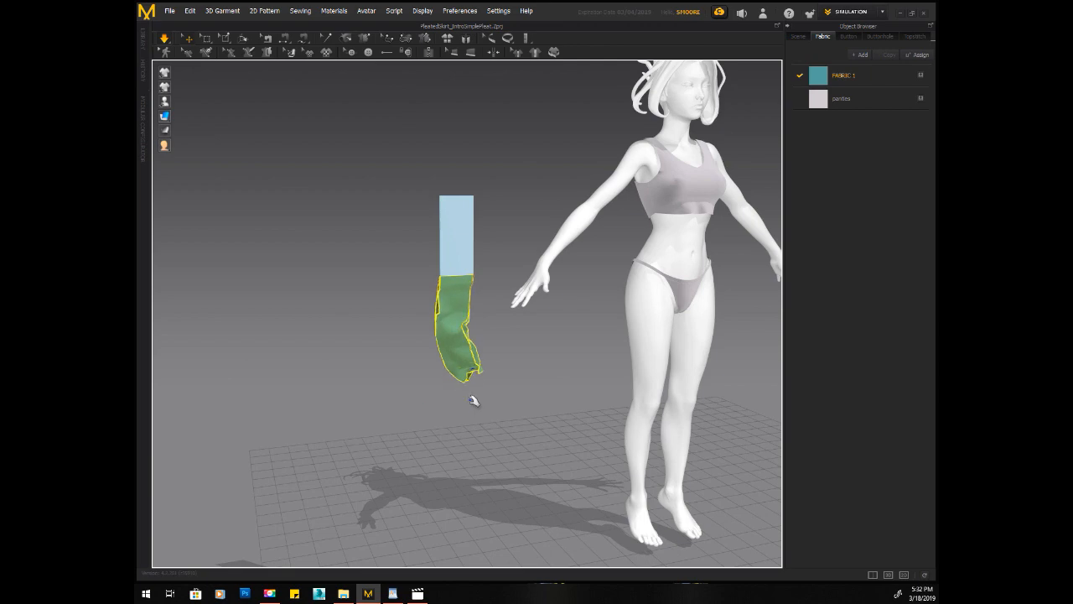
{"action": "mouse_move", "coordinate": [388, 400]}
{"action": "right_mouse_down"}
{"action": "mouse_move", "coordinate": [572, 383]}
{"action": "mouse_move", "coordinate": [467, 400]}
{"action": "mouse_move", "coordinate": [353, 400]}
{"action": "mouse_move", "coordinate": [392, 407]}
{"action": "right_mouse_up"}
{"action": "scroll", "coordinate": [377, 402], "scroll_direction": "up", "scroll_amount": 3}
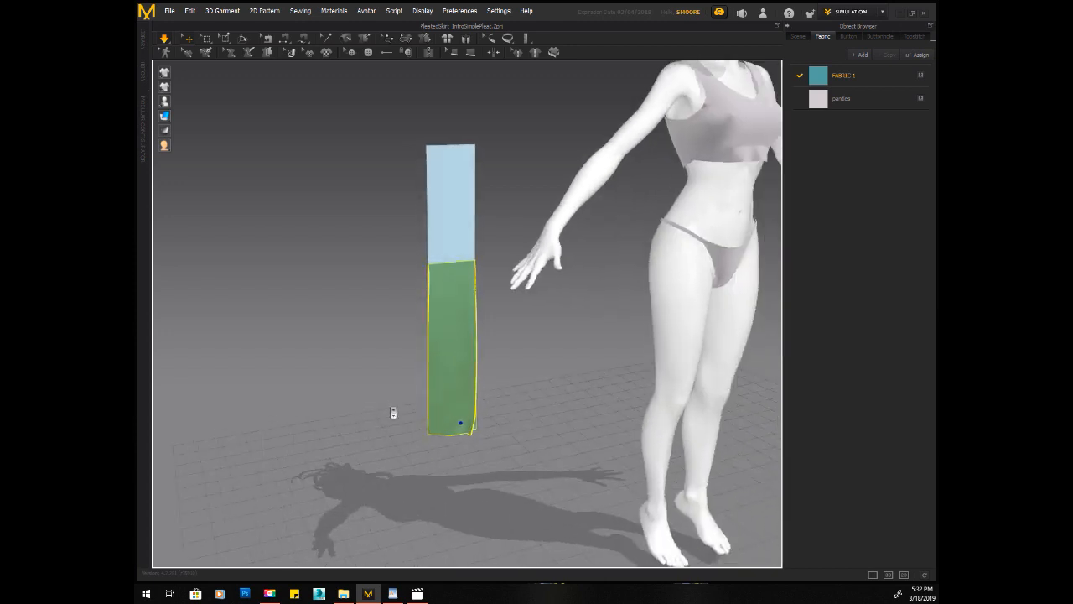
{"action": "scroll", "coordinate": [393, 413], "scroll_direction": "down", "scroll_amount": 5}
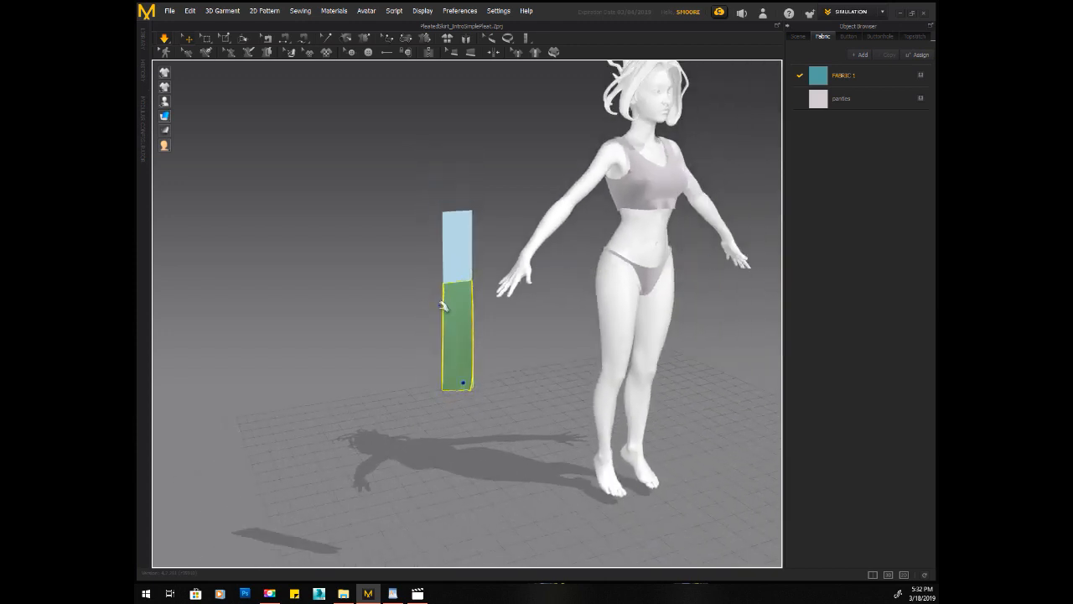
{"action": "right_click_drag", "start_coordinate": [479, 431], "coordinate": [378, 462]}
{"action": "scroll", "coordinate": [388, 448], "scroll_direction": "up", "scroll_amount": 2}
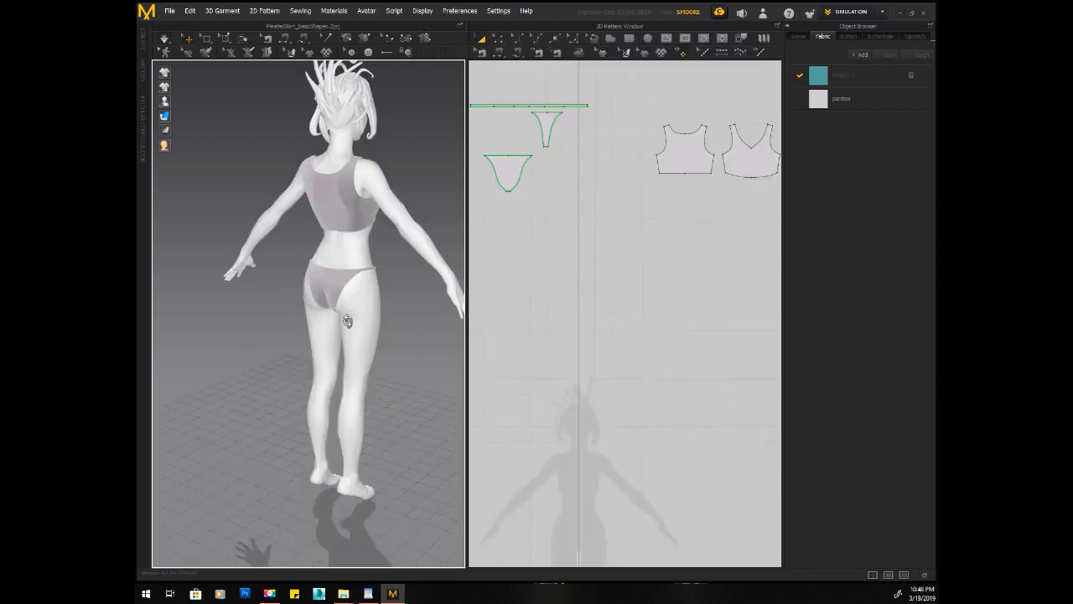
- In the skirt project, draw a narrow waistband rectangle about 715 mm long across the avatar silhouette's waist
{"action": "right_click_drag", "start_coordinate": [457, 315], "coordinate": [250, 362]}
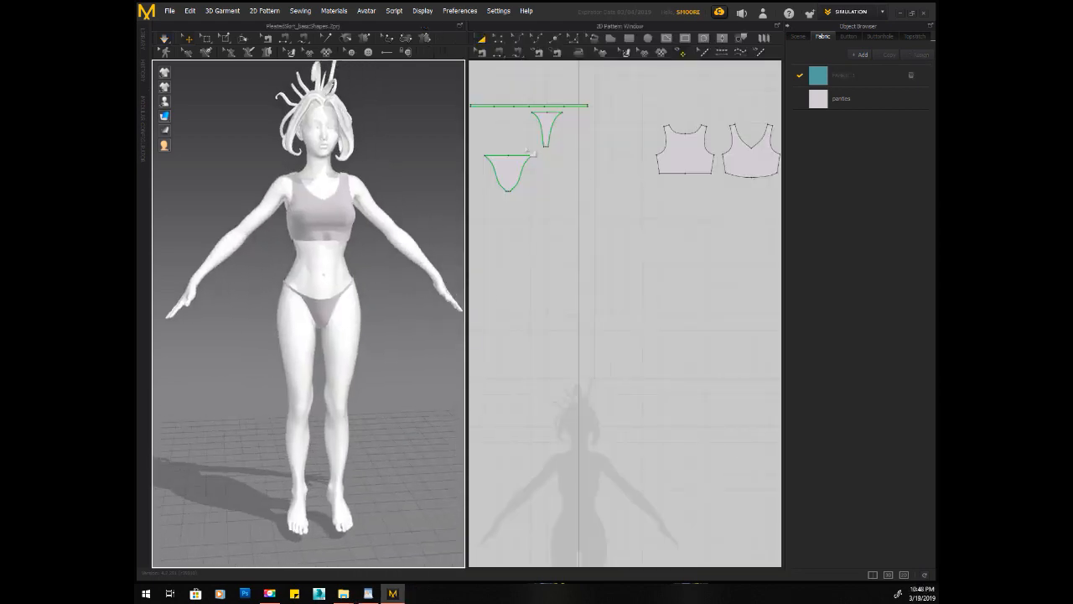
{"action": "left_click", "coordinate": [629, 38]}
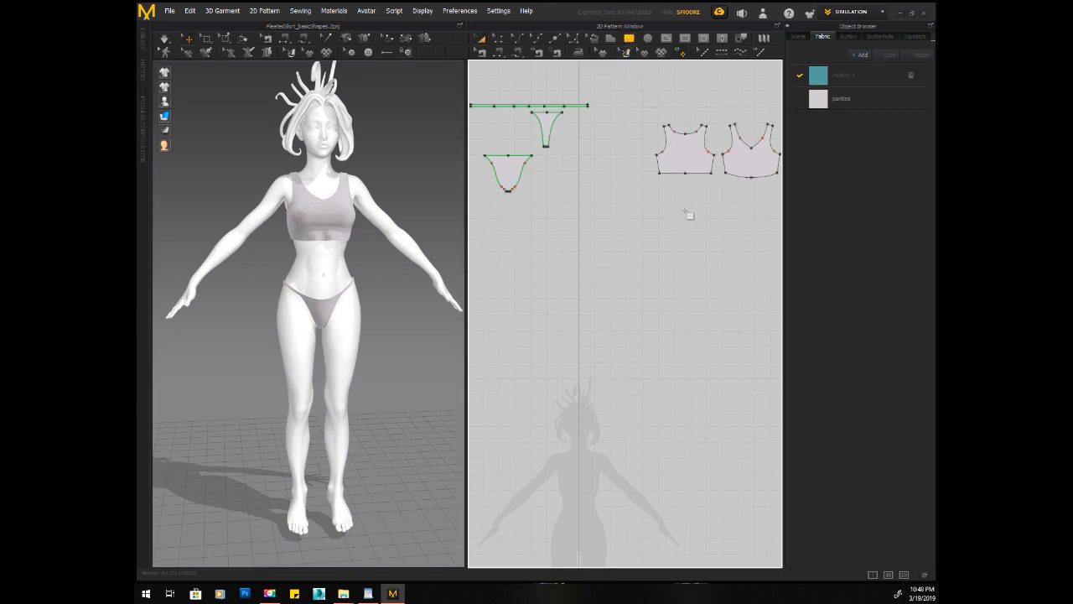
{"action": "middle_click_drag", "start_coordinate": [571, 325], "coordinate": [599, 95]}
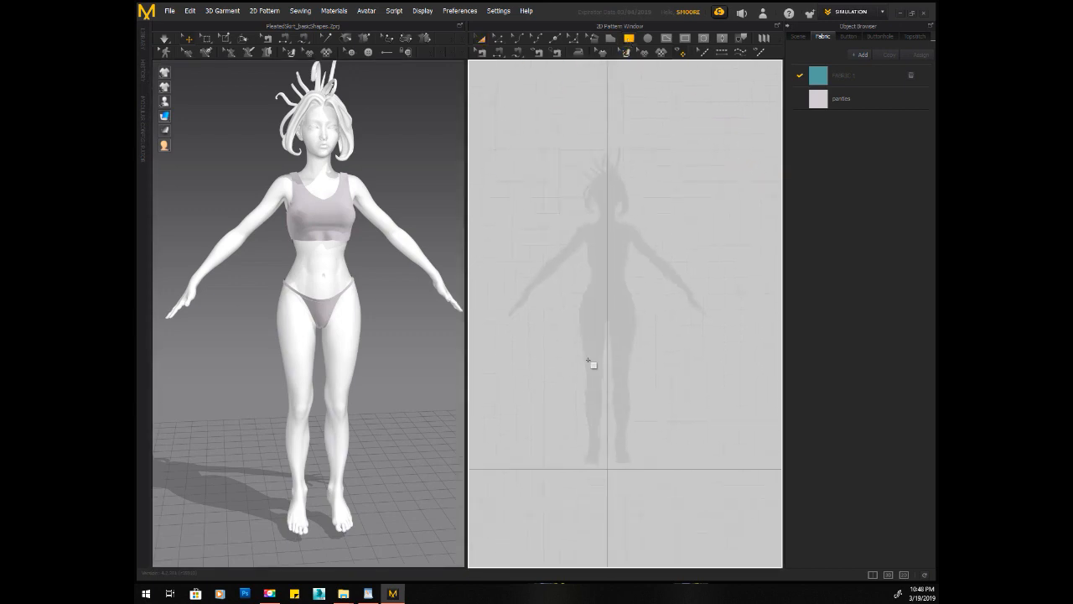
{"action": "scroll", "coordinate": [574, 304], "scroll_direction": "up", "scroll_amount": 2}
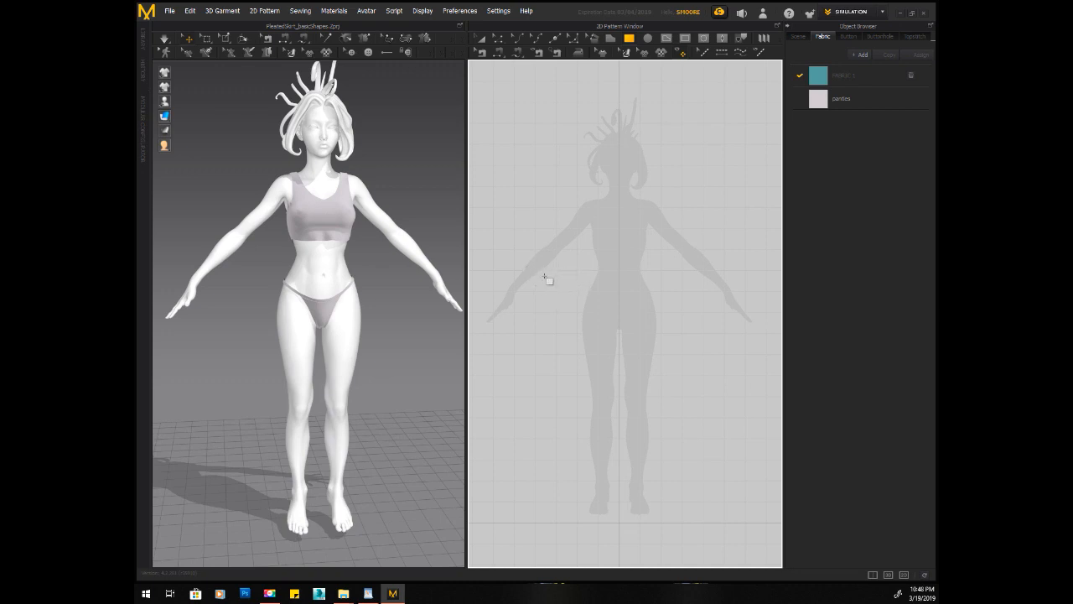
{"action": "left_click_drag", "start_coordinate": [542, 273], "coordinate": [692, 280]}
{"action": "left_click_drag", "start_coordinate": [693, 282], "coordinate": [692, 282]}
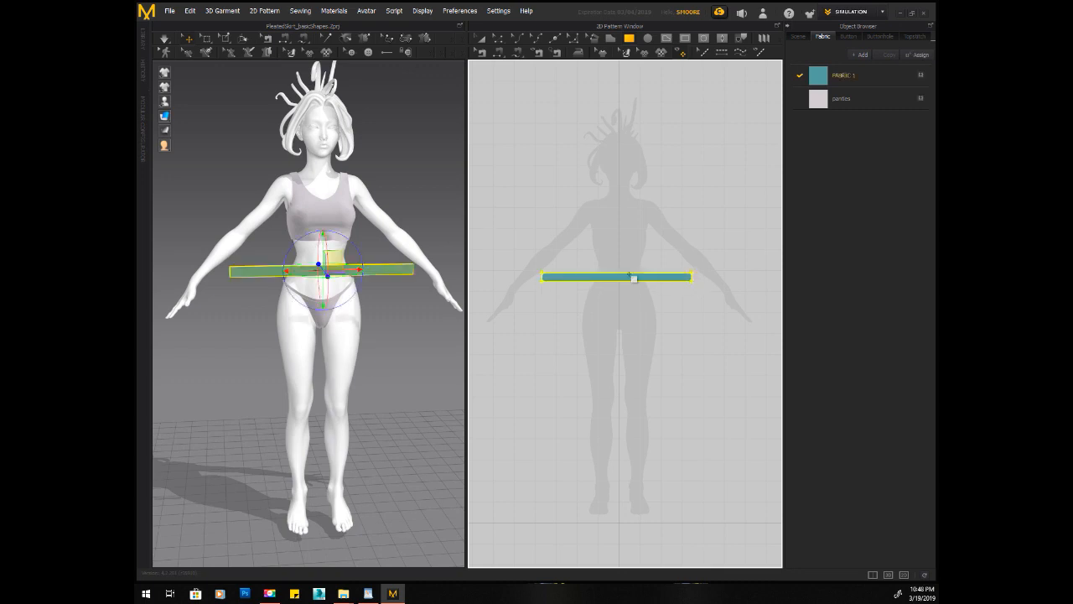
- Set the waistband's top edge length to 798 mm, extending it equally at both ends
{"action": "key", "text": "z"}
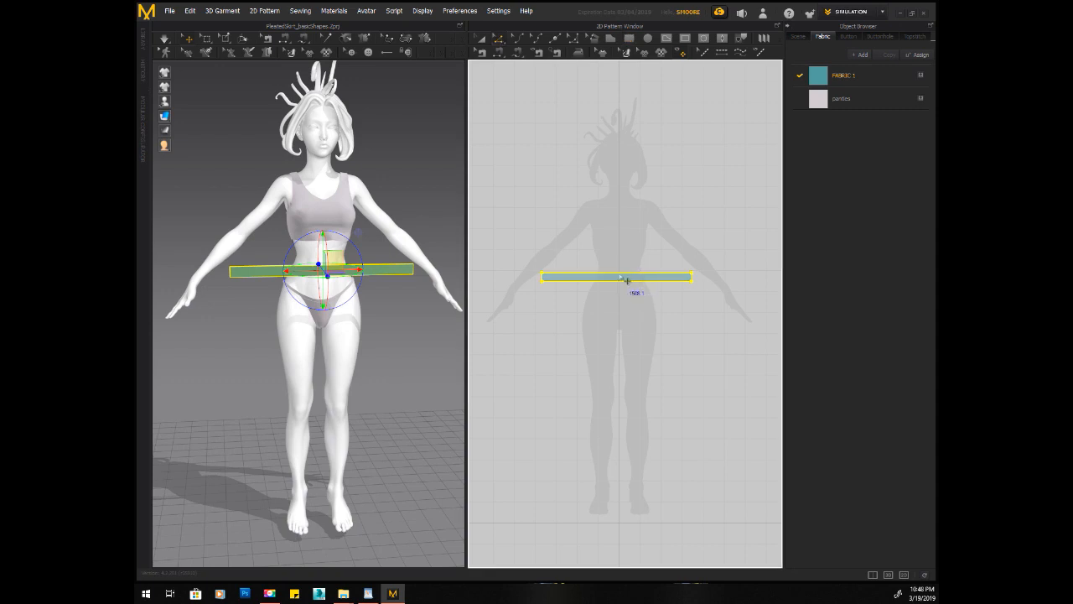
{"action": "right_click", "coordinate": [619, 275]}
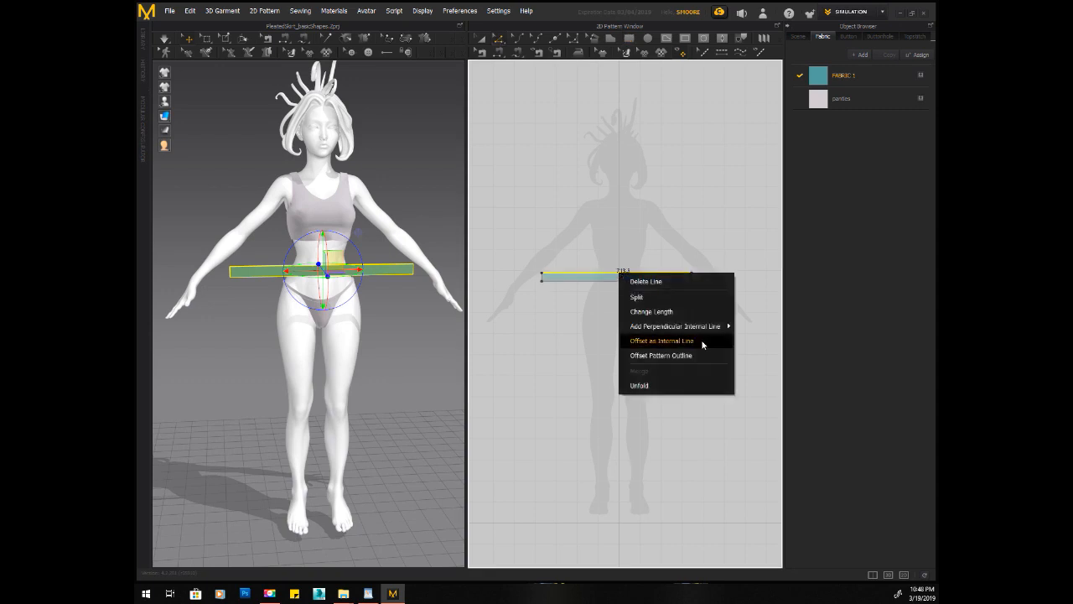
{"action": "left_click", "coordinate": [651, 311]}
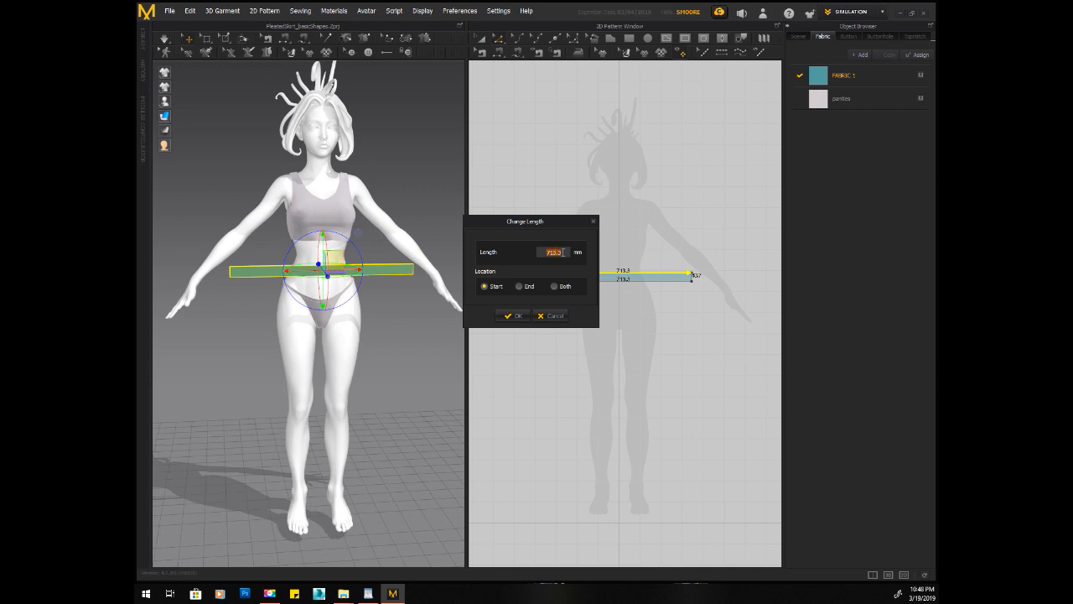
{"action": "type", "text": "2060"}
{"action": "left_click", "coordinate": [513, 315]}
- Set the waistband's bottom edge length to 800 mm, extending it equally at both ends
{"action": "left_click", "coordinate": [619, 280]}
{"action": "right_click", "coordinate": [616, 279]}
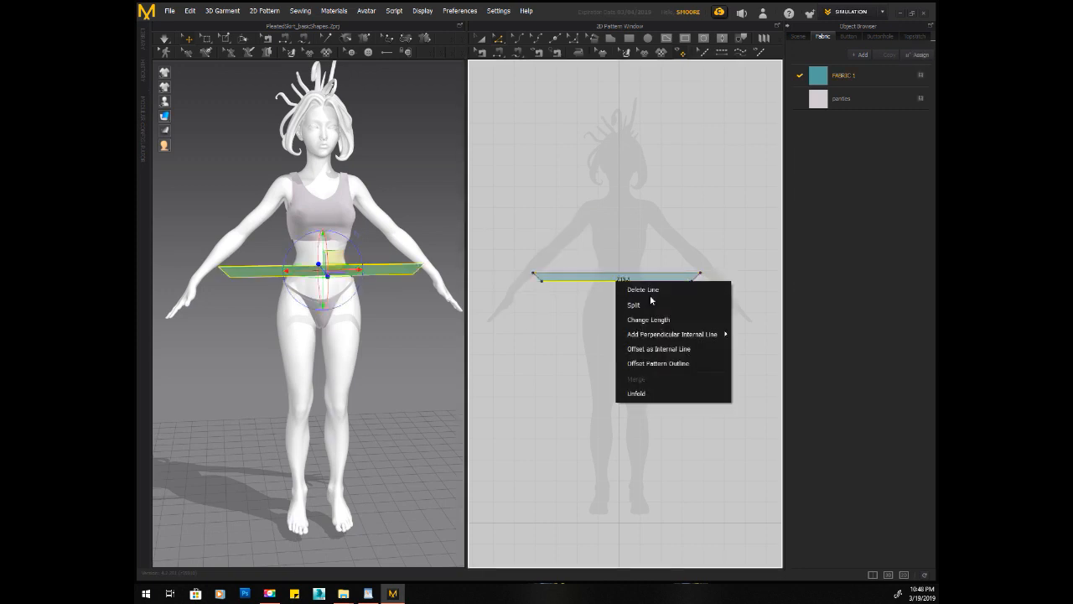
{"action": "left_click", "coordinate": [647, 318]}
{"action": "type", "text": "800"}
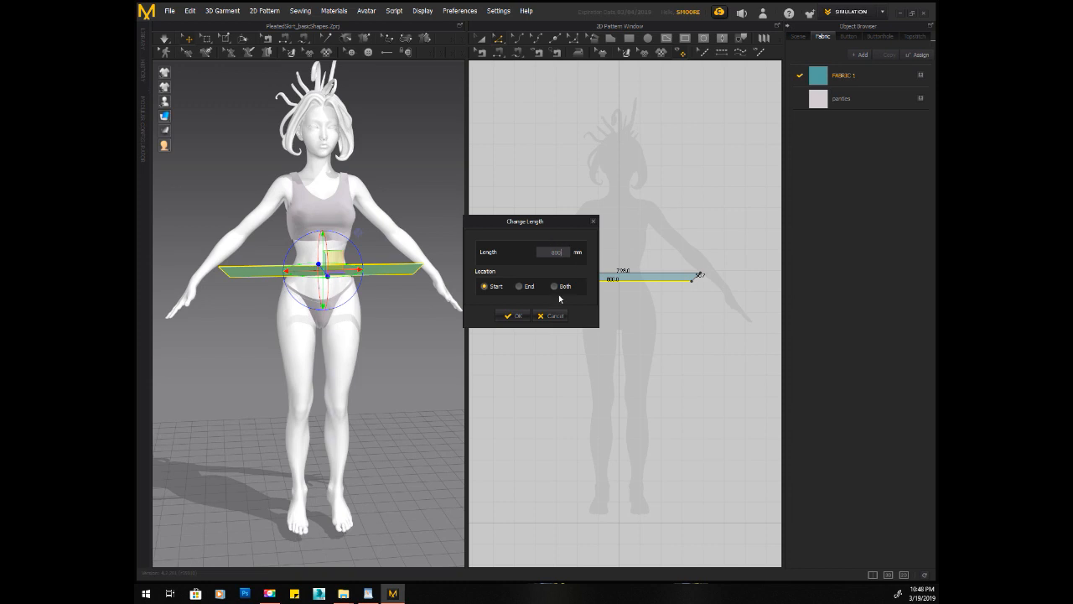
{"action": "left_click", "coordinate": [516, 315]}
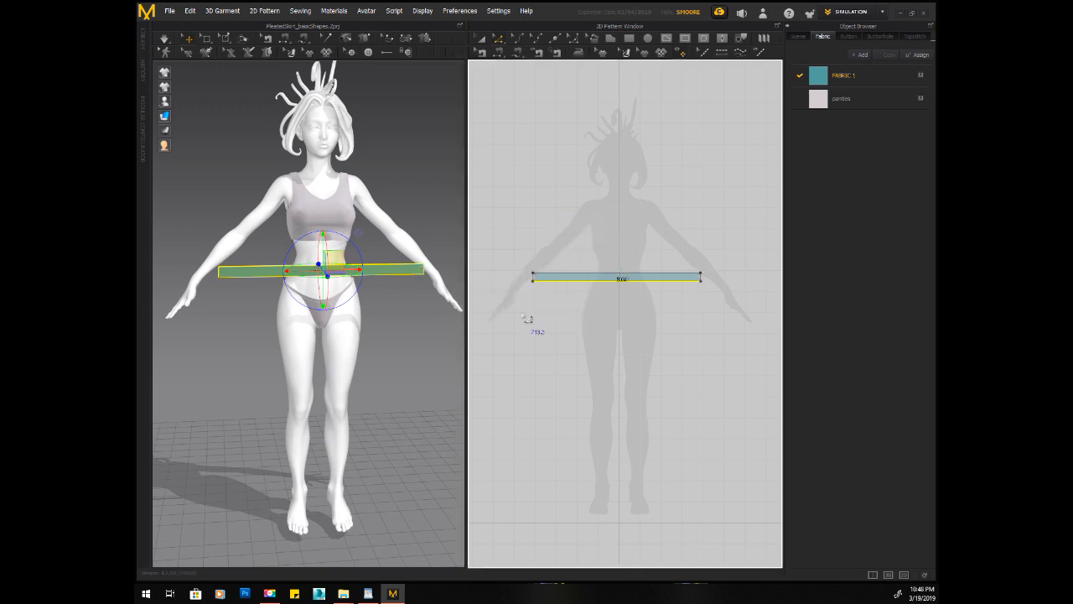
- Select all of the waistband's edges to check their lengths
{"action": "right_click_drag", "start_coordinate": [411, 366], "coordinate": [369, 356]}
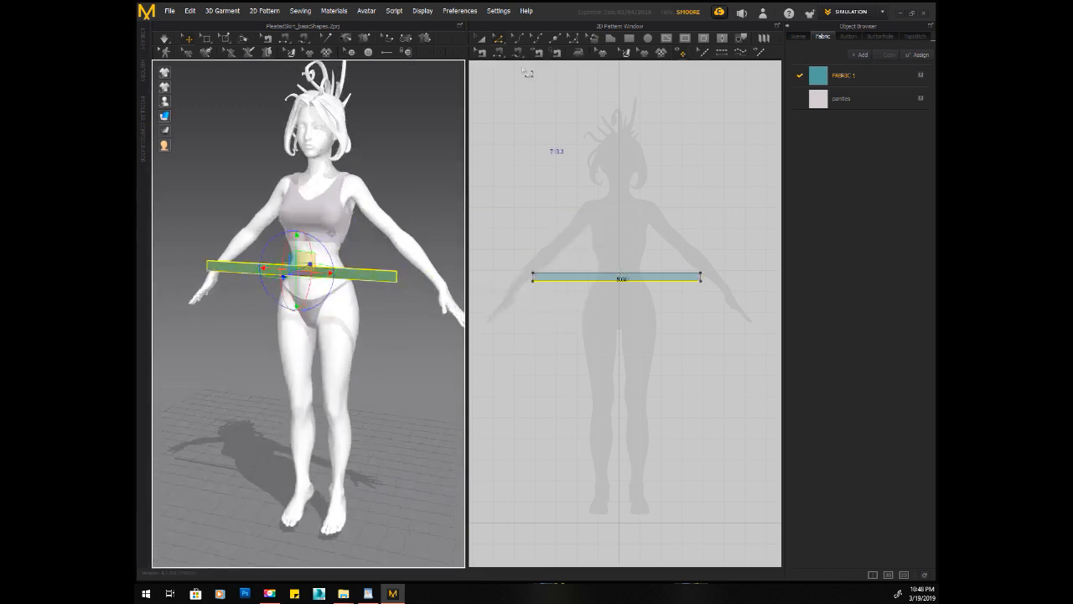
{"action": "left_click_drag", "start_coordinate": [488, 243], "coordinate": [748, 294]}
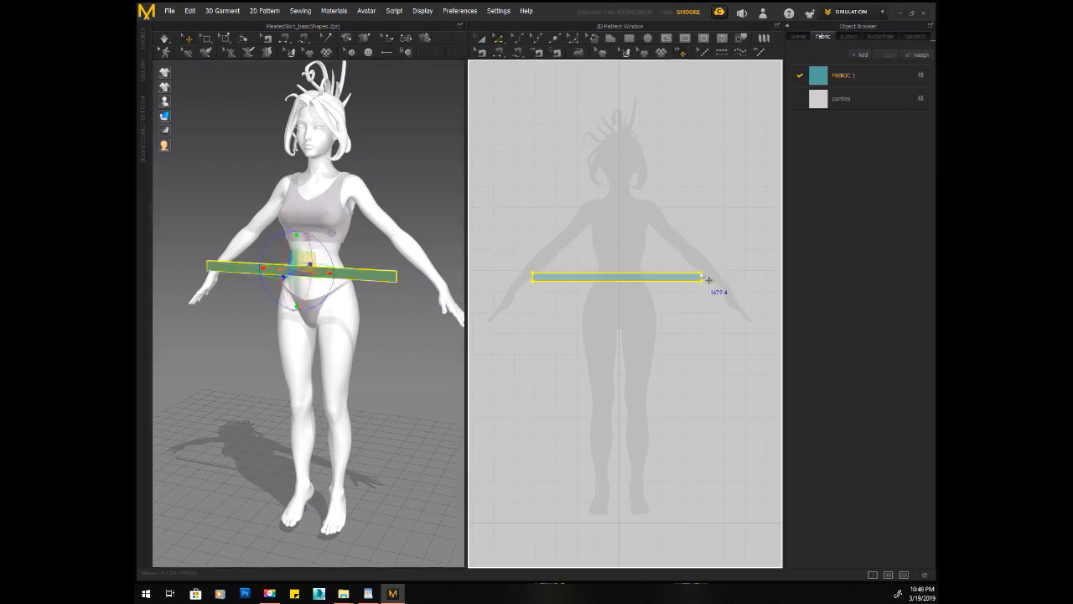
{"action": "left_click", "coordinate": [709, 280]}
{"action": "left_click_drag", "start_coordinate": [708, 279], "coordinate": [702, 275]}
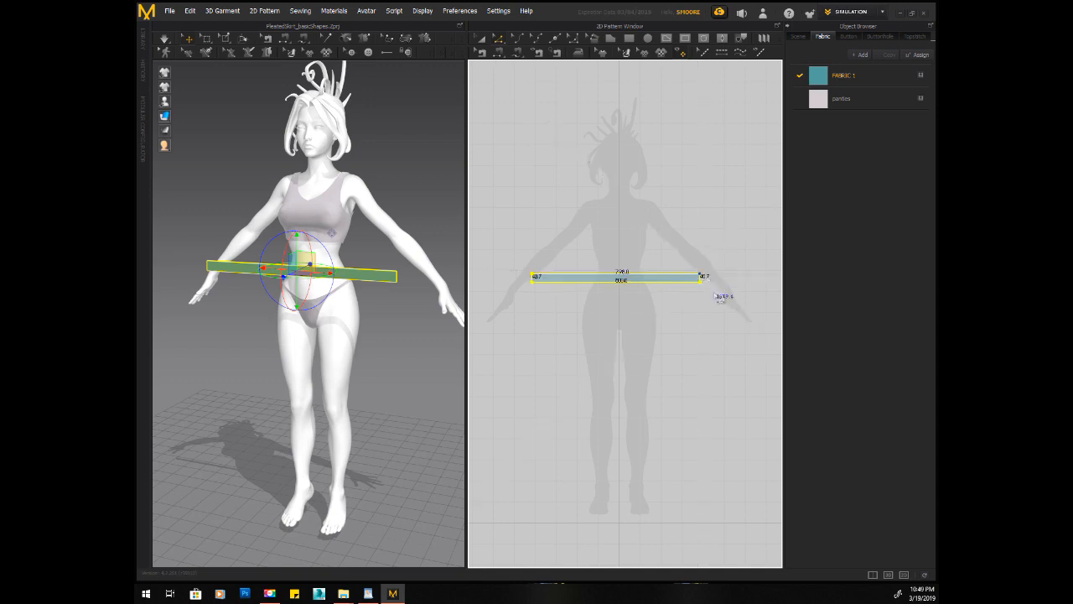
{"action": "scroll", "coordinate": [663, 320], "scroll_direction": "up", "scroll_amount": 2}
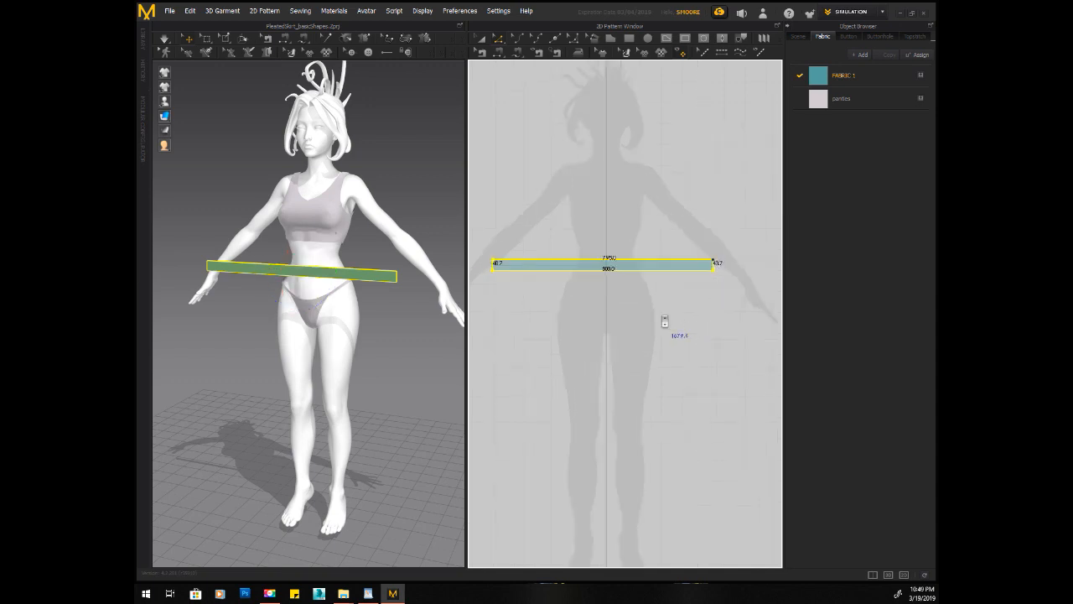
{"action": "left_click", "coordinate": [487, 240]}
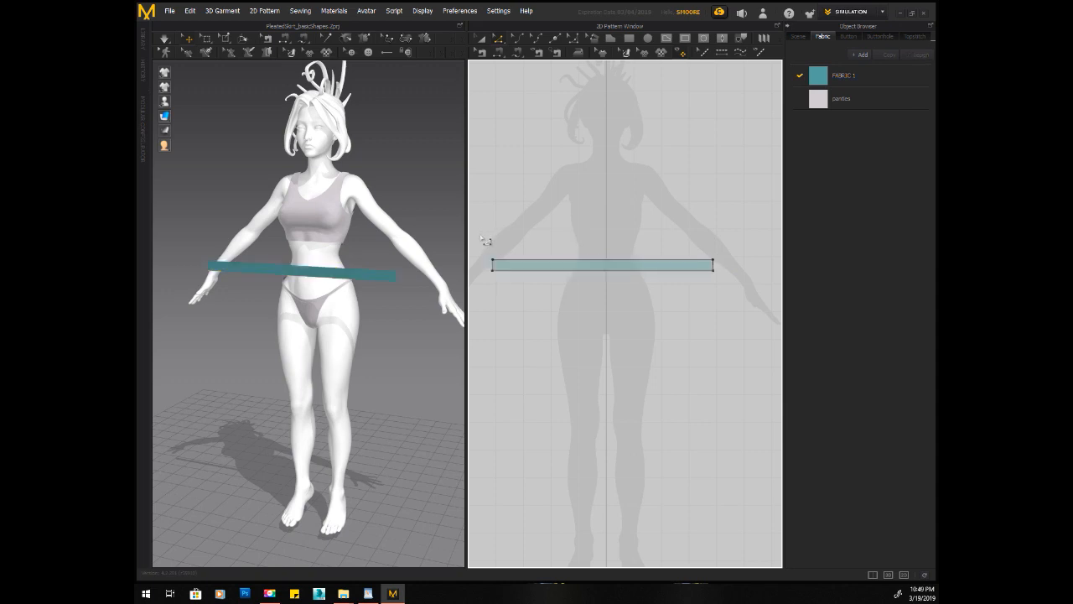
- Try lowering the waistband's top edge slightly to make the band narrower
{"action": "left_click", "coordinate": [720, 266]}
{"action": "left_click_drag", "start_coordinate": [722, 266], "coordinate": [724, 269]}
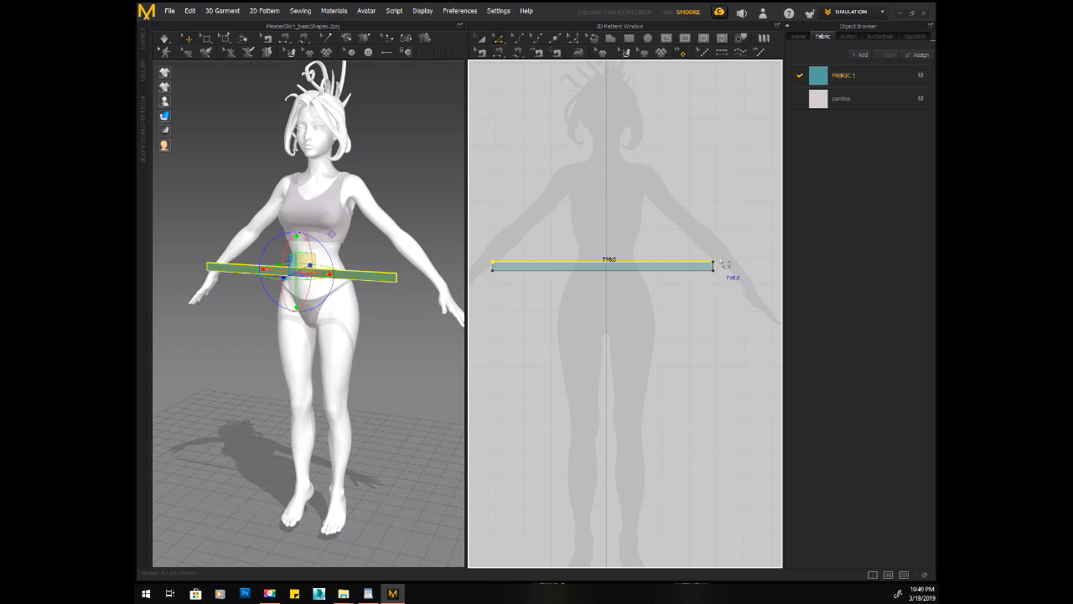
{"action": "left_click", "coordinate": [646, 277]}
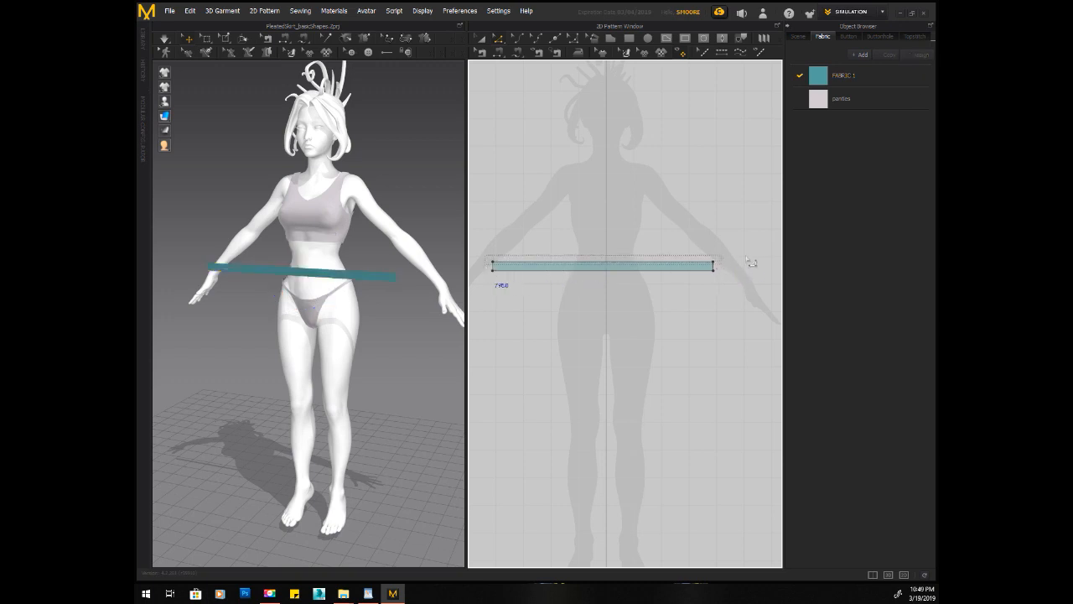
{"action": "left_click", "coordinate": [710, 264]}
{"action": "left_click_drag", "start_coordinate": [717, 266], "coordinate": [715, 265]}
{"action": "key", "text": "ctrl+z"}
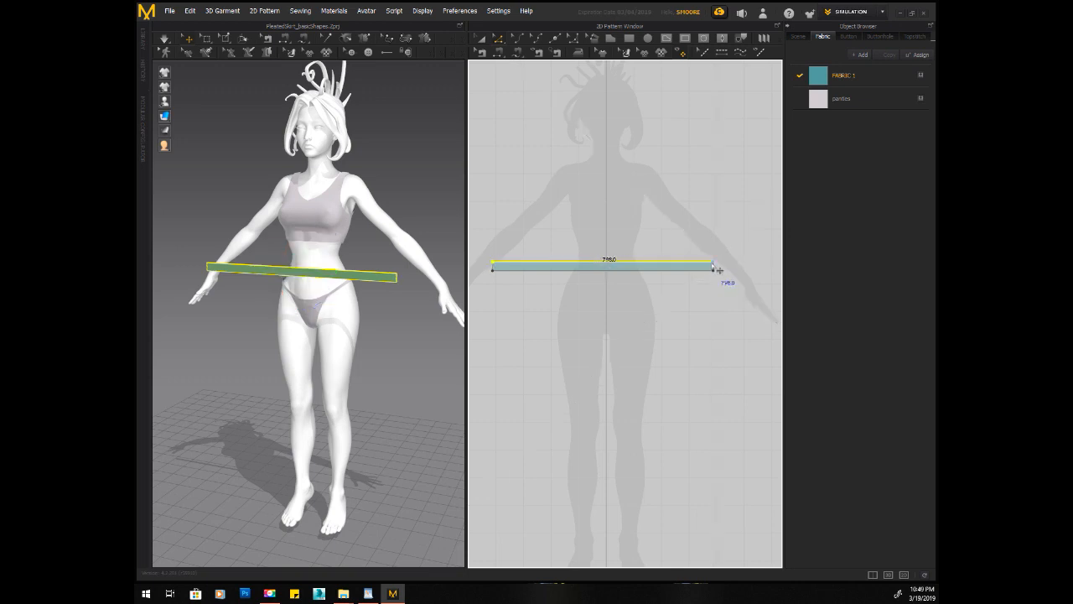
{"action": "left_click", "coordinate": [713, 263]}
{"action": "left_click_drag", "start_coordinate": [486, 254], "coordinate": [718, 265]}
{"action": "left_click", "coordinate": [471, 260]}
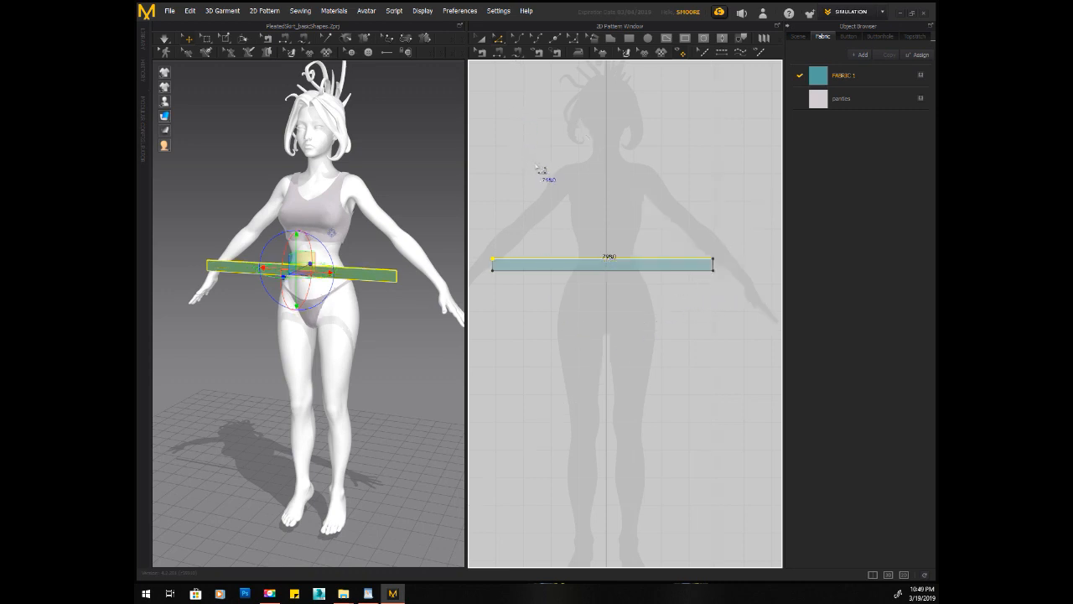
{"action": "left_click", "coordinate": [556, 310]}
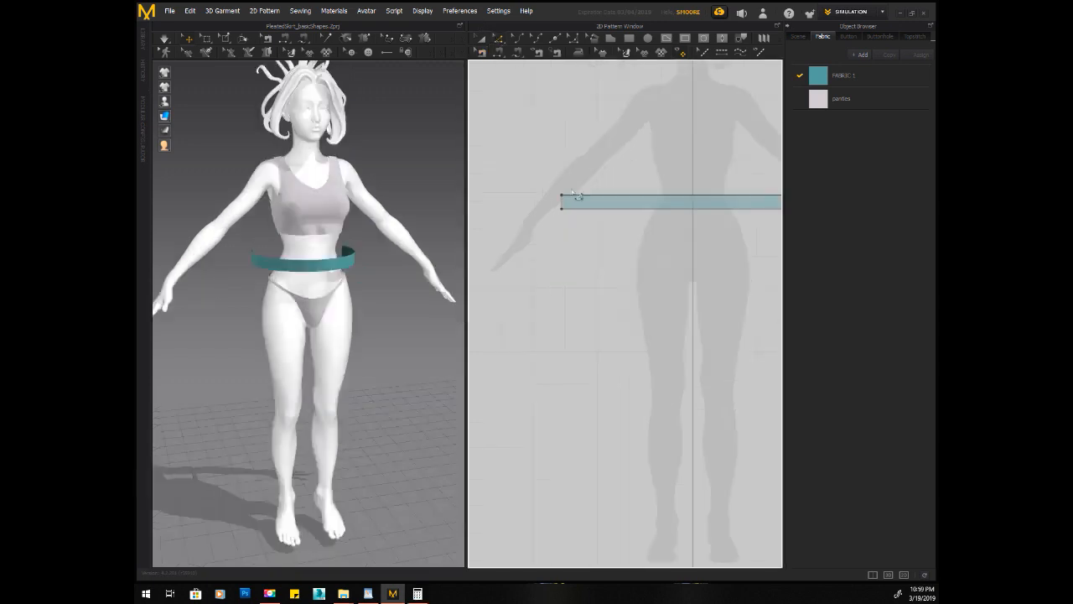
- Split the waistband's bottom edge into equal segments with Uniform Split
{"action": "middle_click_drag", "start_coordinate": [604, 158], "coordinate": [545, 153]}
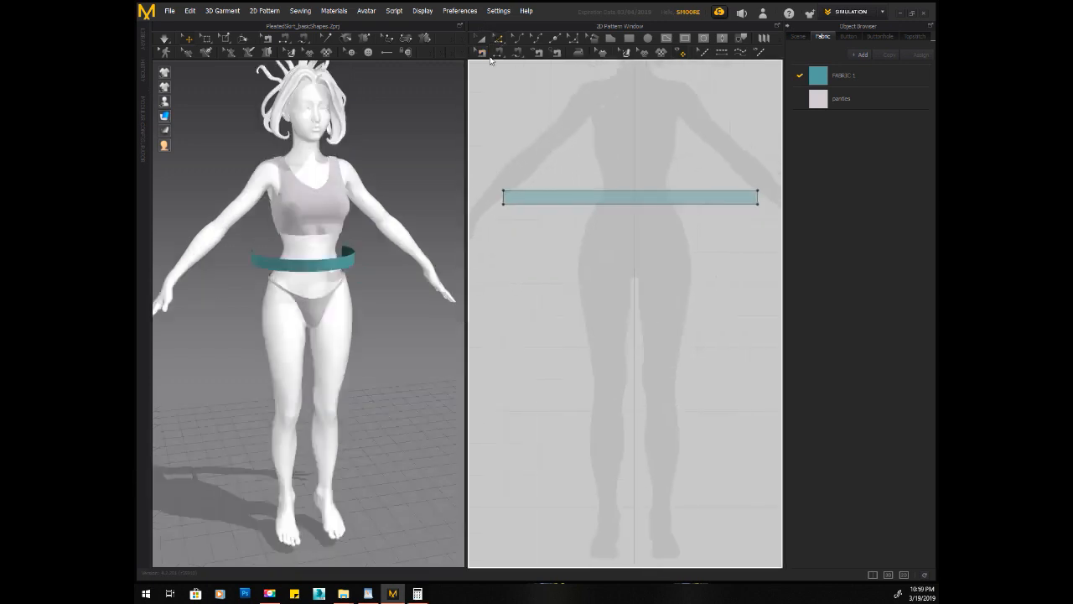
{"action": "left_click", "coordinate": [571, 213]}
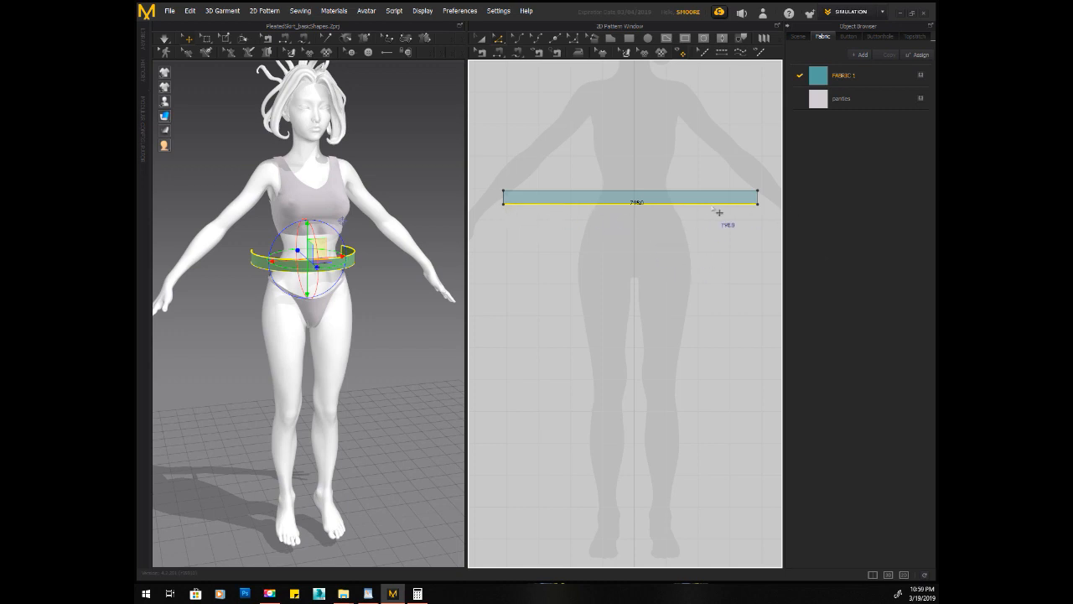
{"action": "right_click", "coordinate": [625, 206]}
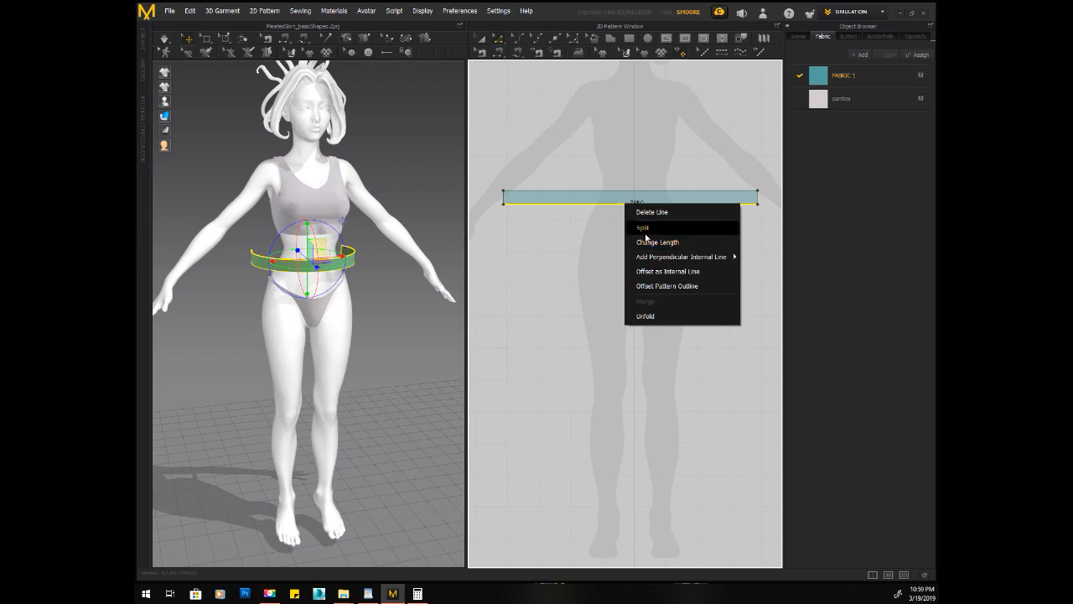
{"action": "left_click", "coordinate": [645, 234]}
{"action": "left_click_drag", "start_coordinate": [543, 171], "coordinate": [652, 239]}
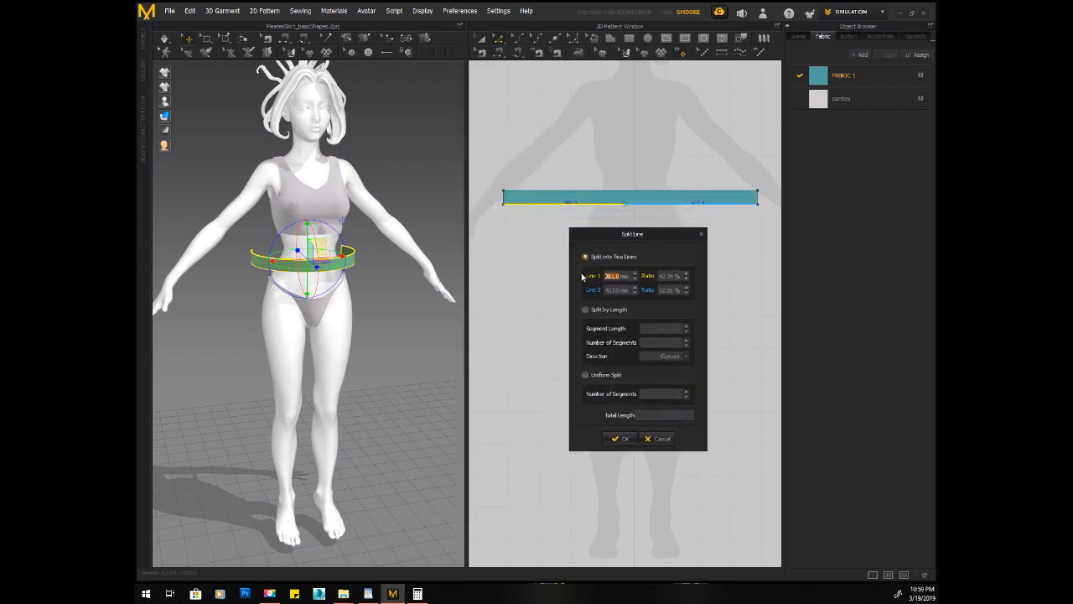
{"action": "left_click", "coordinate": [585, 374]}
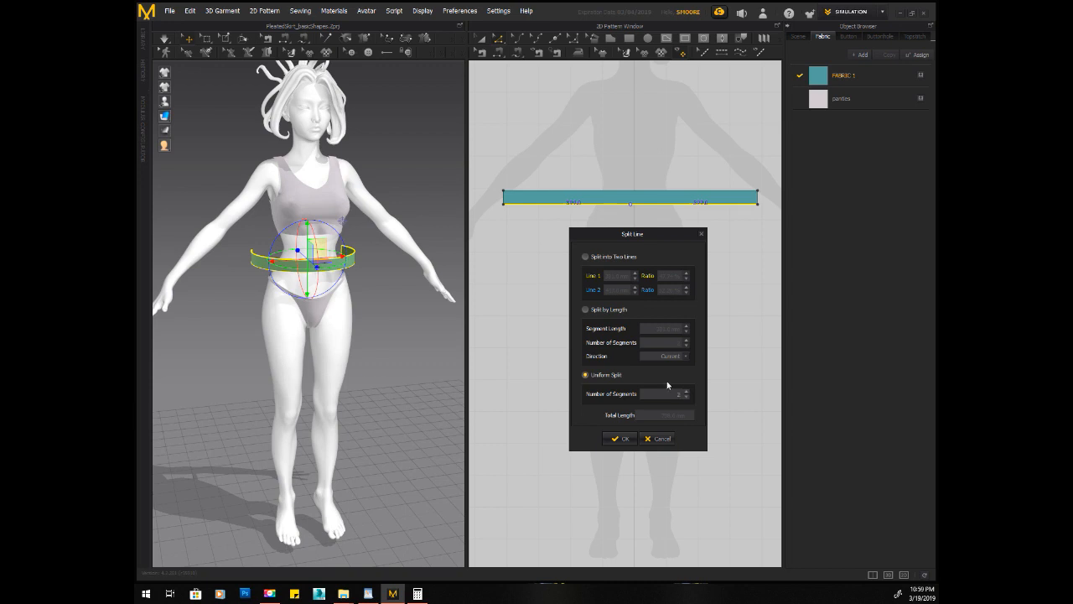
{"action": "type", "text": "0"}
{"action": "left_click", "coordinate": [621, 438]}
{"action": "scroll", "coordinate": [539, 189], "scroll_direction": "up", "scroll_amount": 5}
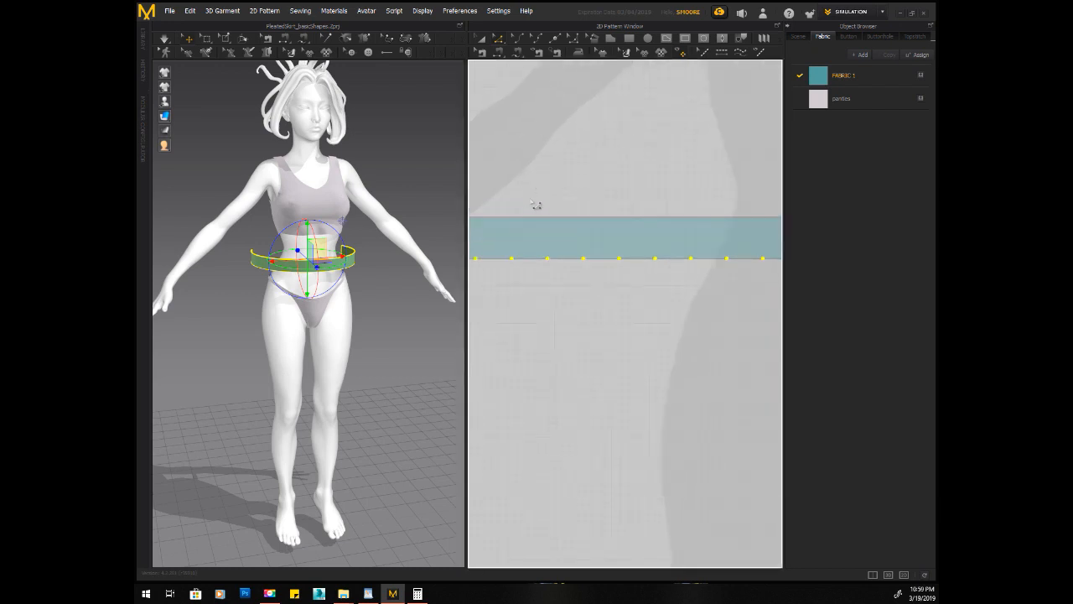
- Draw a rectangular skirt panel about 1612 mm wide just below the waistband
{"action": "middle_click_drag", "start_coordinate": [561, 143], "coordinate": [602, 117]}
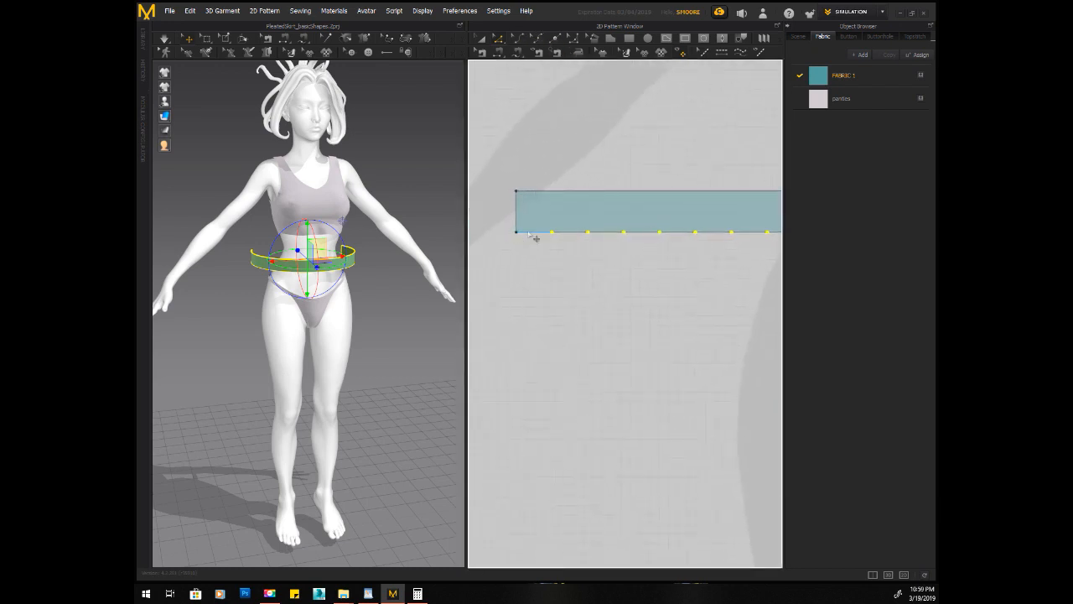
{"action": "scroll", "coordinate": [562, 278], "scroll_direction": "down", "scroll_amount": 4}
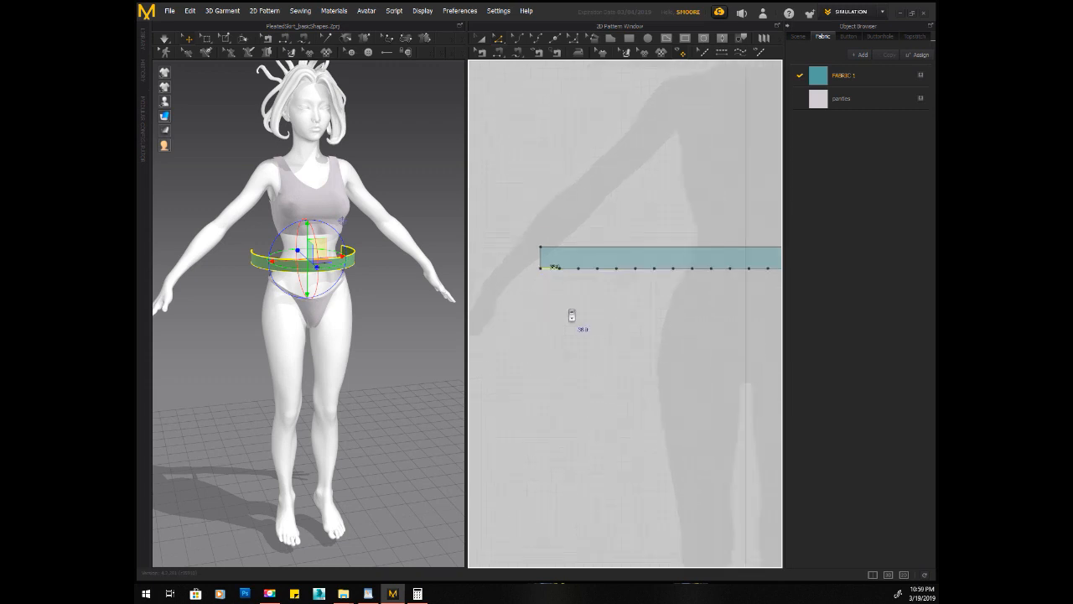
{"action": "middle_click_drag", "start_coordinate": [601, 354], "coordinate": [565, 333]}
{"action": "scroll", "coordinate": [584, 331], "scroll_direction": "down", "scroll_amount": 2}
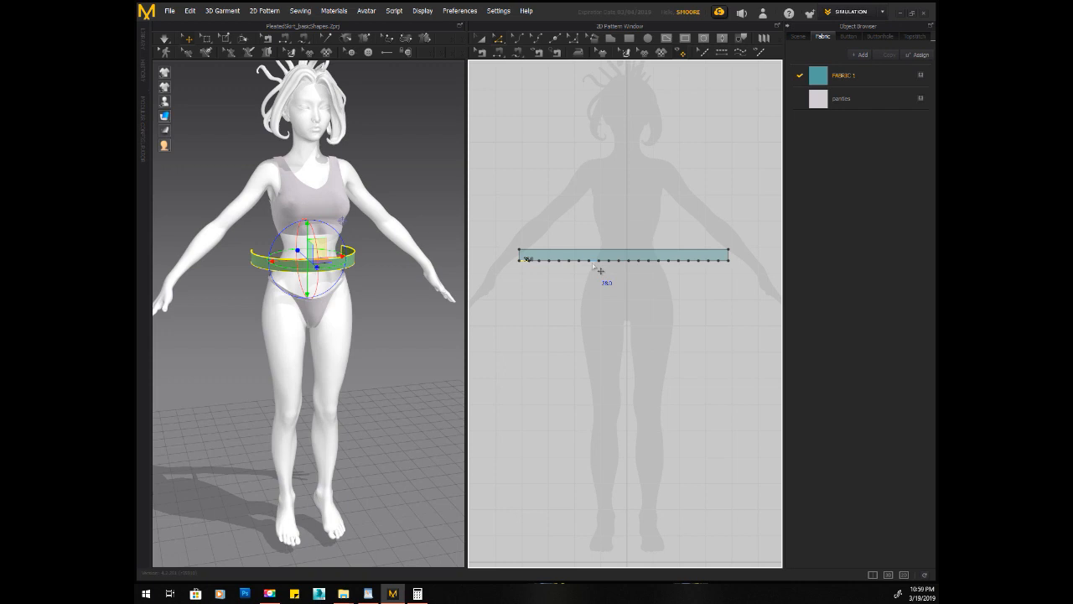
{"action": "scroll", "coordinate": [615, 324], "scroll_direction": "down", "scroll_amount": 3}
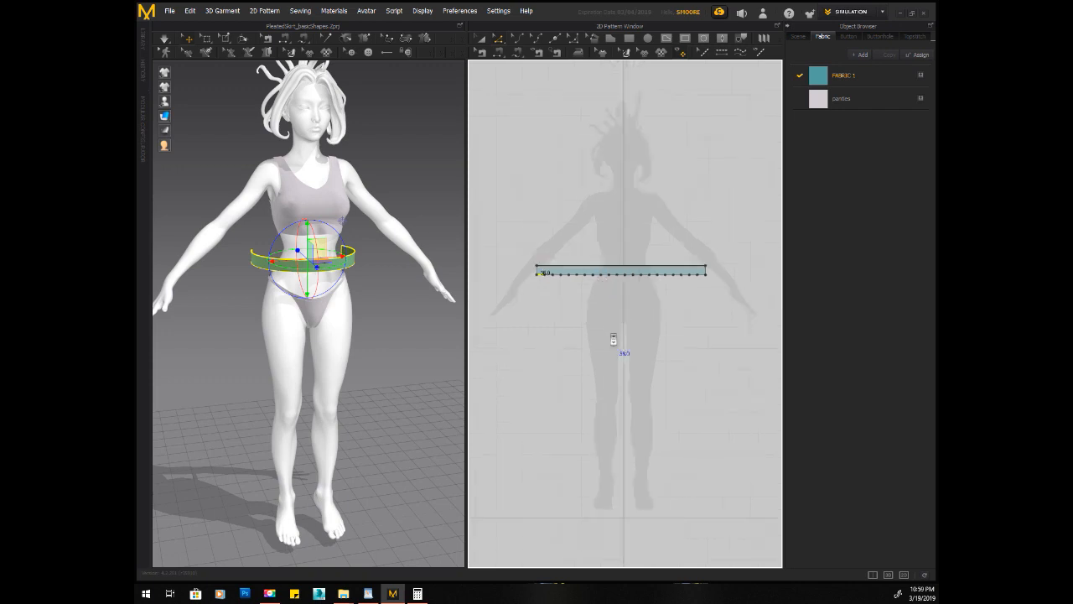
{"action": "left_click", "coordinate": [629, 39]}
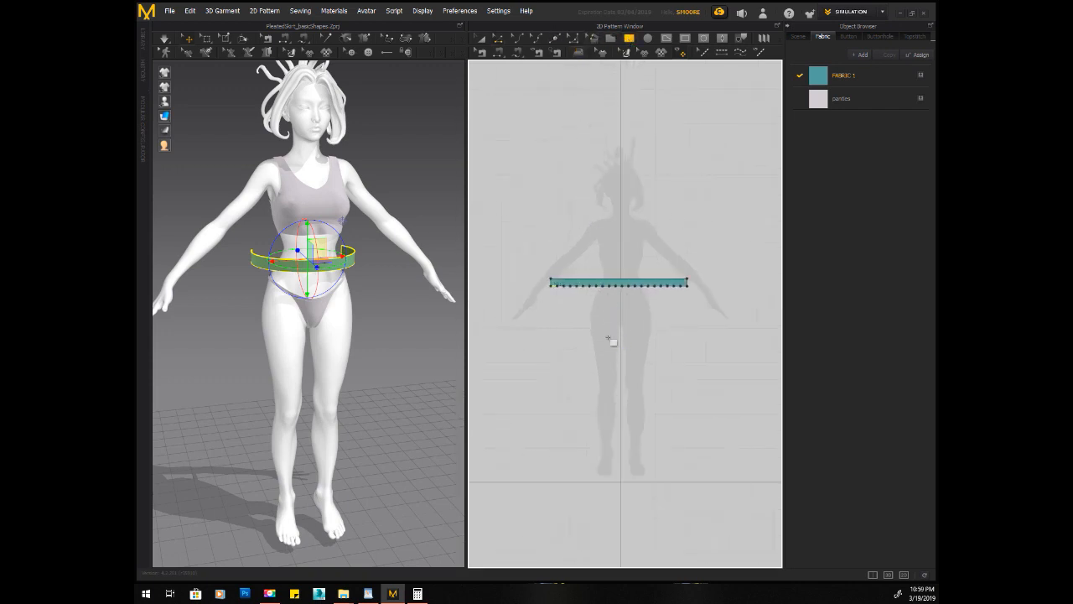
{"action": "left_click_drag", "start_coordinate": [481, 308], "coordinate": [758, 333]}
- Lower the skirt panel's bottom edge slightly to make the panel about 171 mm tall
{"action": "key", "text": "a"}
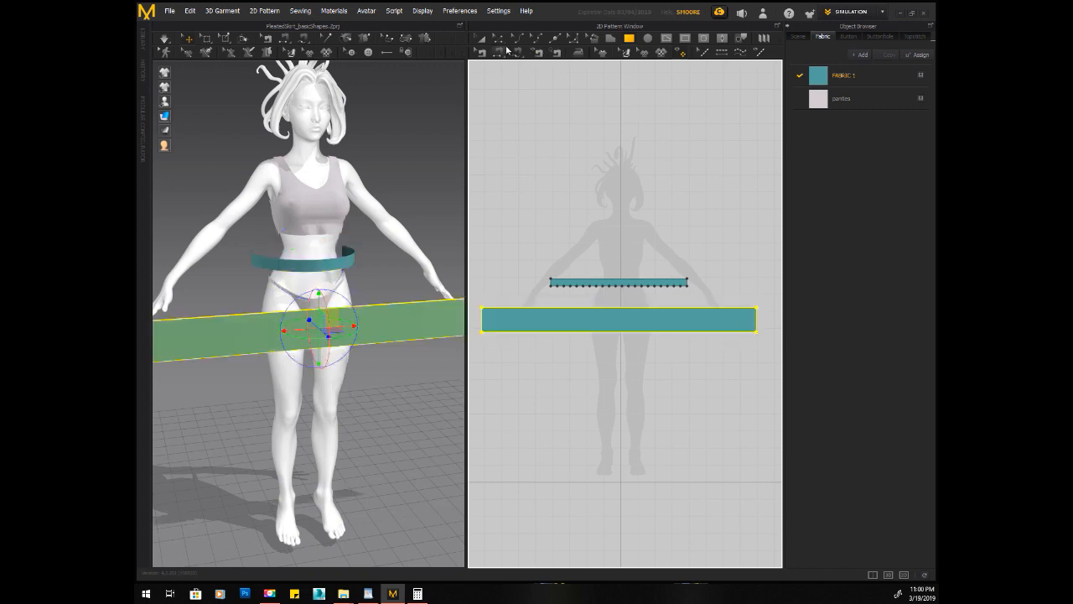
{"action": "left_click", "coordinate": [493, 338]}
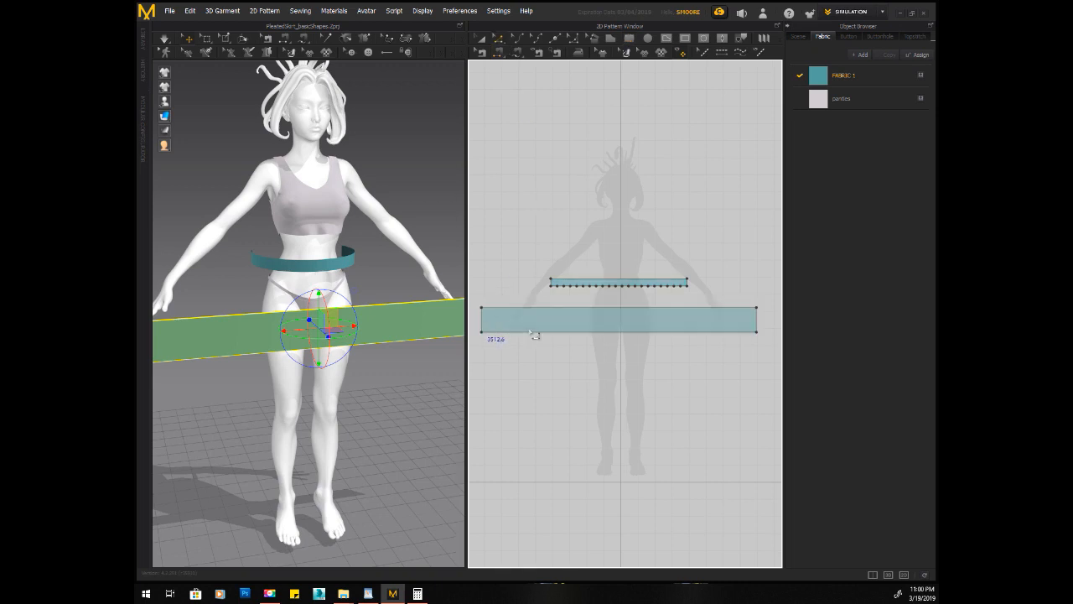
{"action": "left_click", "coordinate": [762, 336]}
{"action": "left_click_drag", "start_coordinate": [765, 338], "coordinate": [765, 346]}
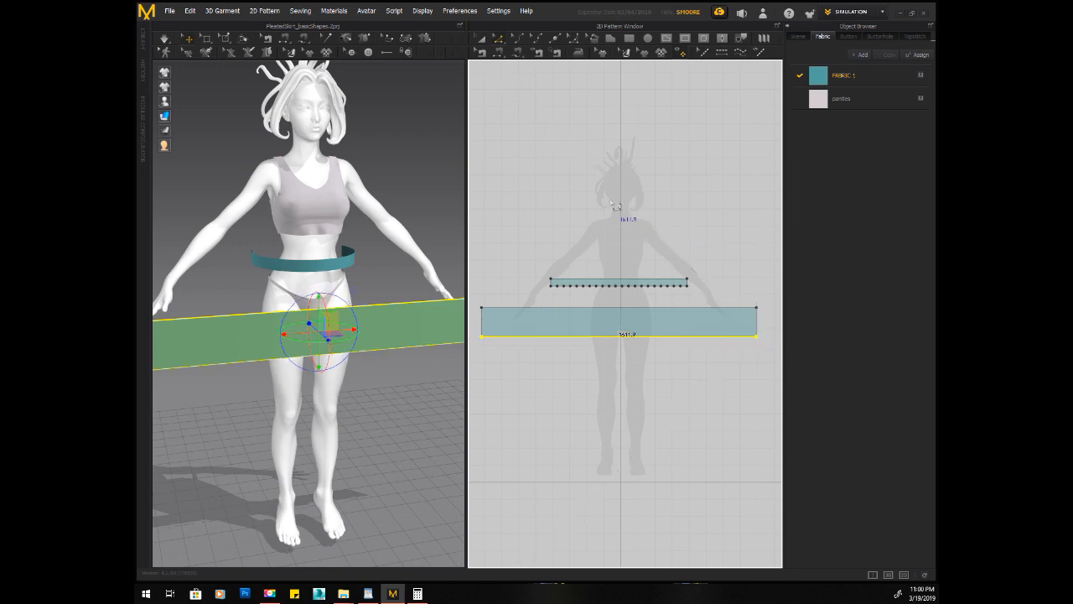
{"action": "scroll", "coordinate": [614, 199], "scroll_direction": "up", "scroll_amount": 1}
{"action": "scroll", "coordinate": [614, 199], "scroll_direction": "down", "scroll_amount": 2}
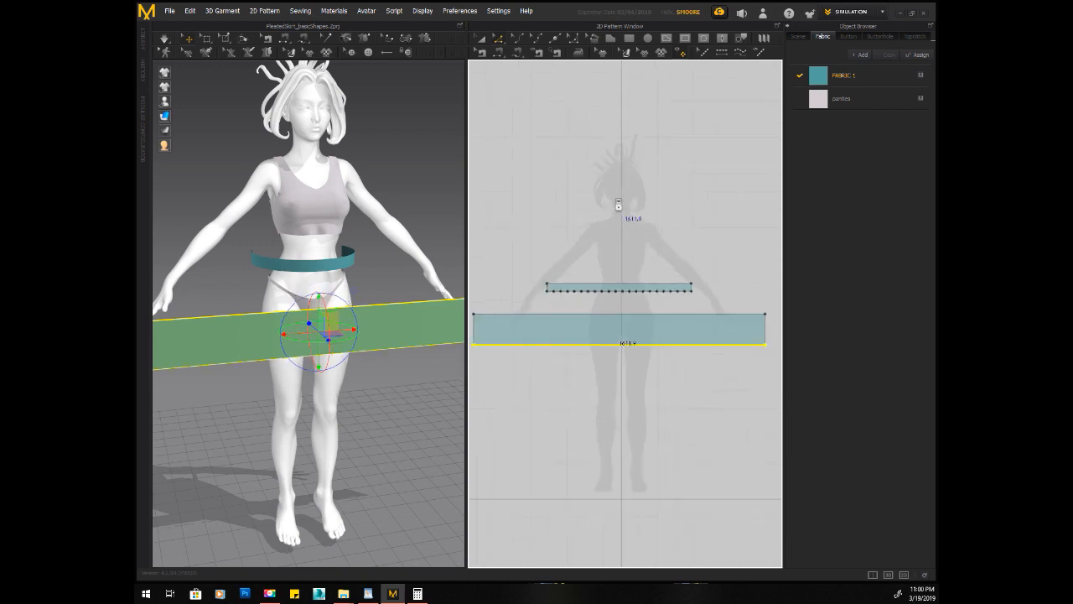
{"action": "key", "text": "alt+Tab"}
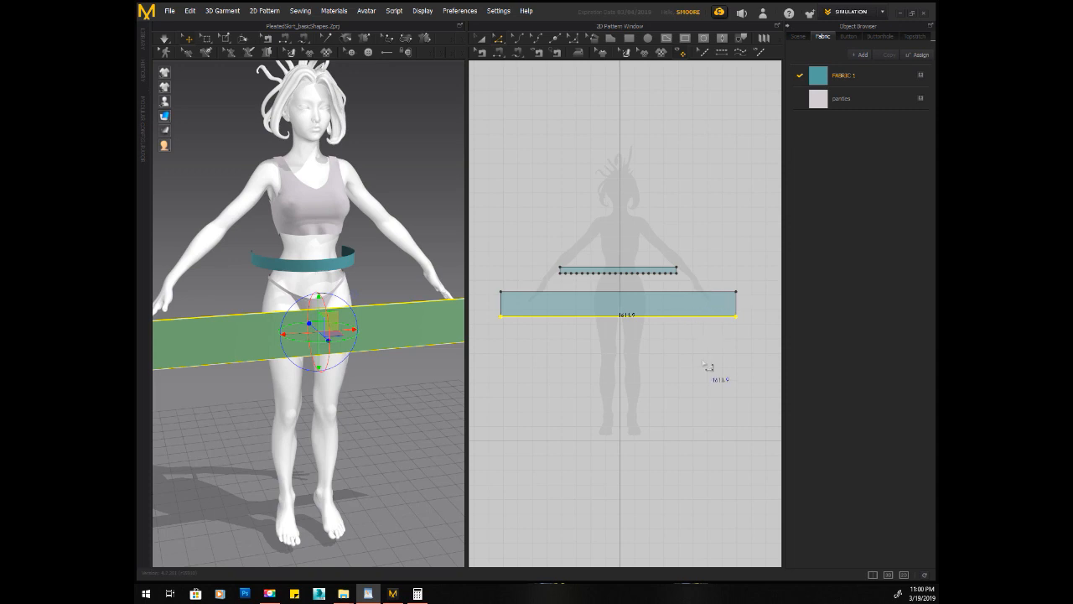
{"action": "middle_click_drag", "start_coordinate": [577, 337], "coordinate": [548, 330]}
{"action": "scroll", "coordinate": [576, 335], "scroll_direction": "up", "scroll_amount": 2}
{"action": "scroll", "coordinate": [565, 319], "scroll_direction": "down", "scroll_amount": 2}
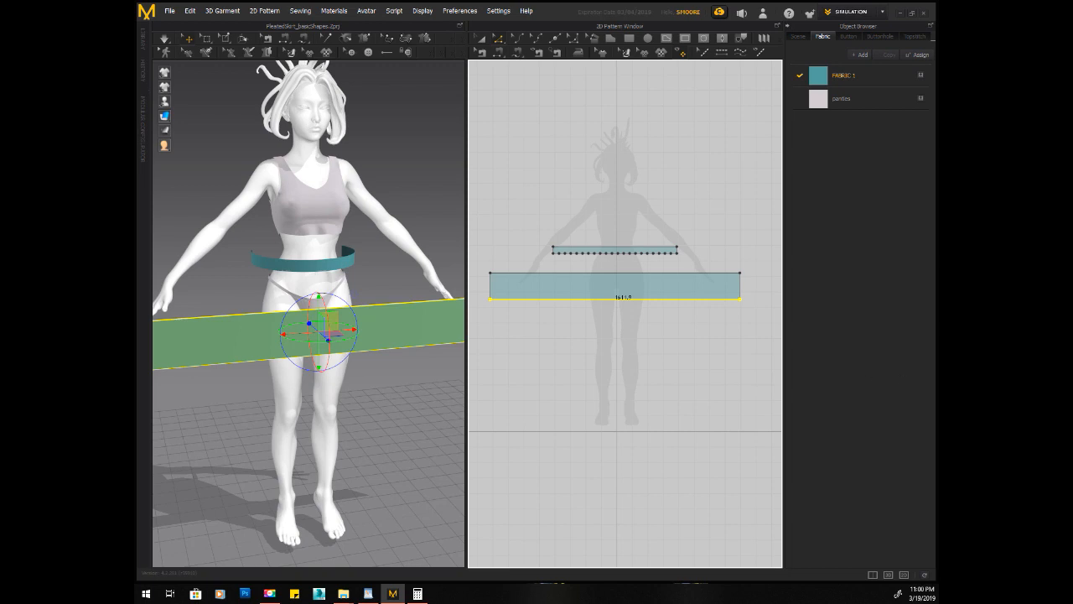
- Set the skirt panel's top edge length to 2394 mm, extending it equally at both ends
{"action": "left_click", "coordinate": [601, 186]}
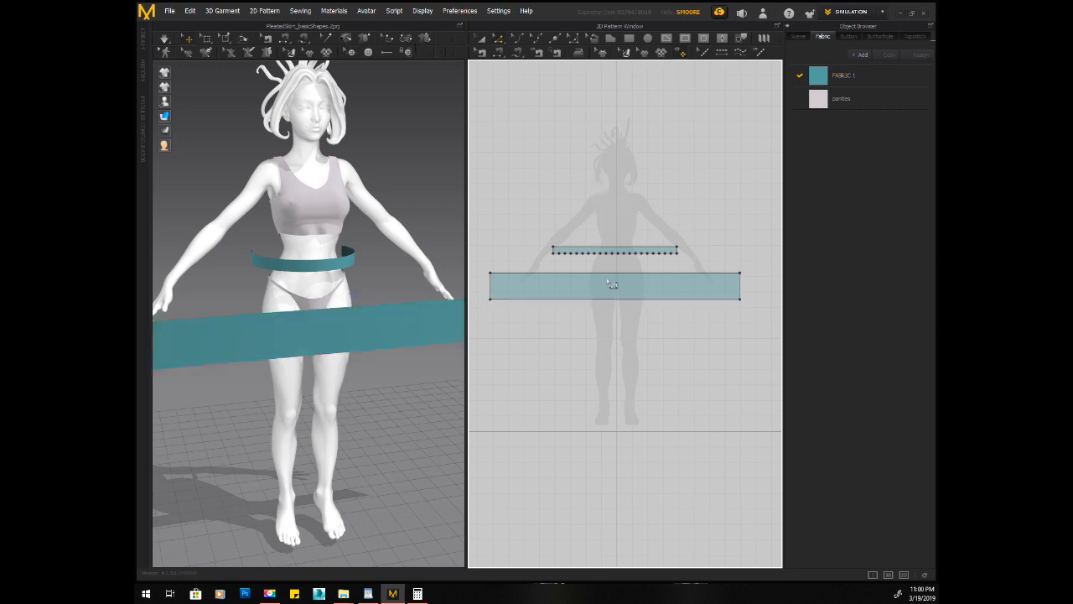
{"action": "left_click", "coordinate": [607, 274]}
{"action": "right_click", "coordinate": [607, 274]}
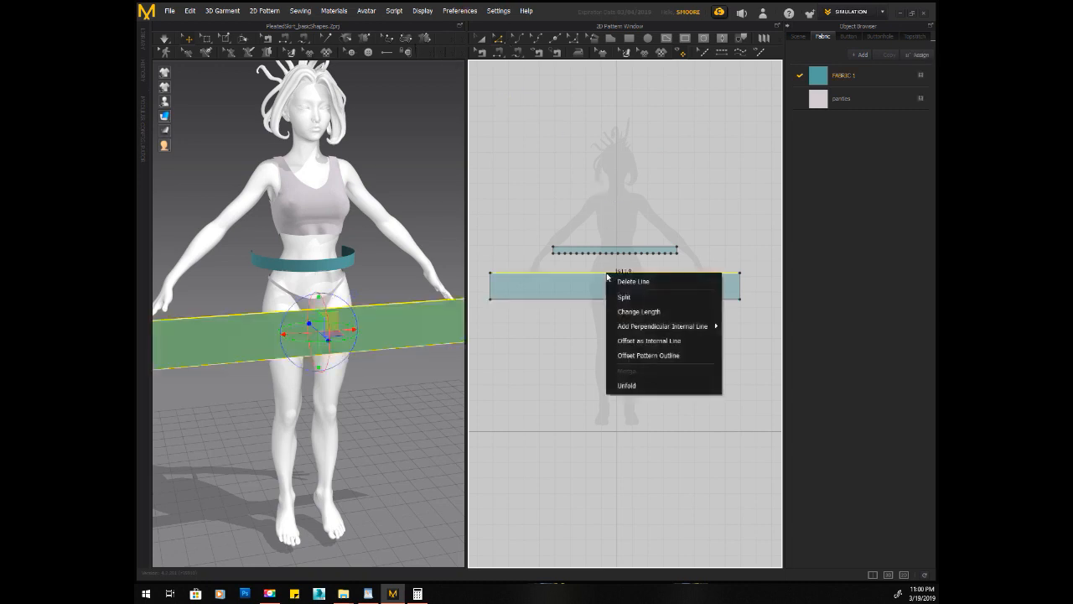
{"action": "left_click", "coordinate": [632, 313]}
{"action": "left_click", "coordinate": [554, 286]}
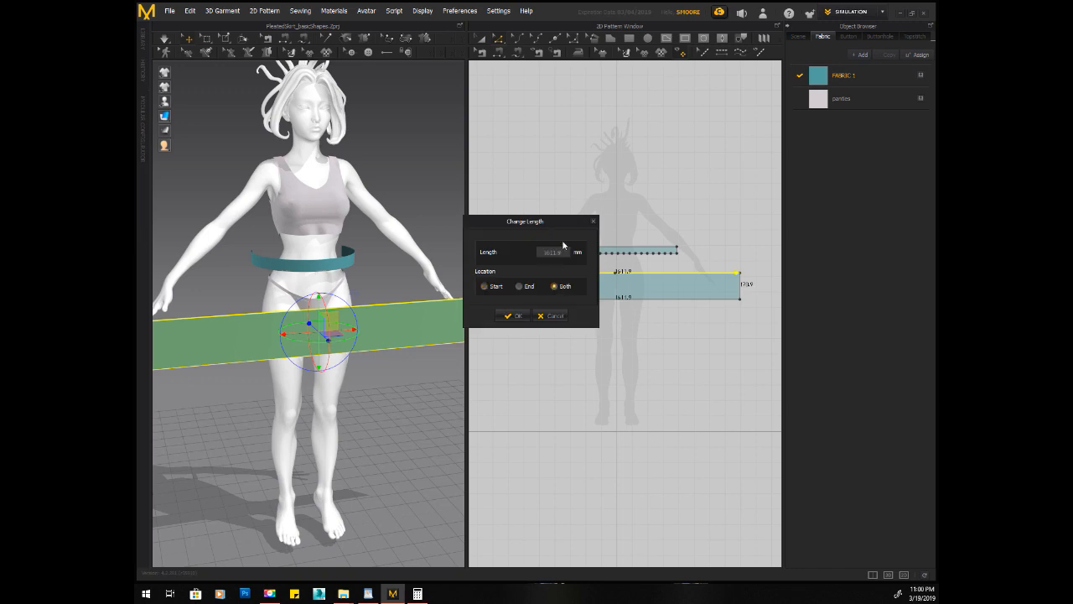
{"action": "mouse_move", "coordinate": [558, 252]}
{"action": "left_mouse_down"}
{"action": "mouse_move", "coordinate": [515, 249]}
{"action": "mouse_move", "coordinate": [568, 253]}
{"action": "left_mouse_up"}
{"action": "type", "text": "2394"}
{"action": "left_click", "coordinate": [521, 315]}
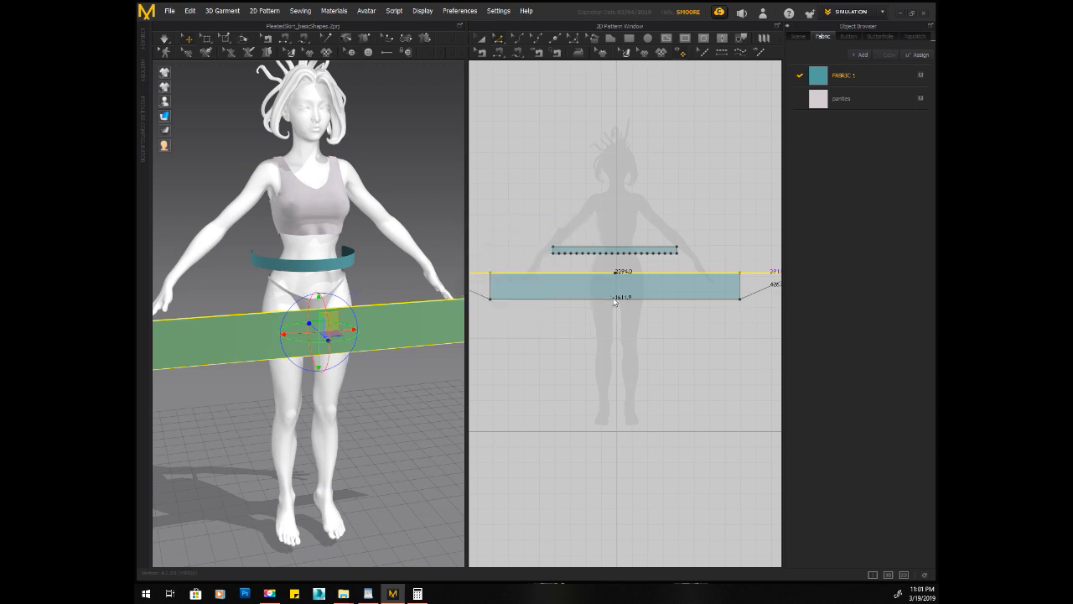
- Set the skirt panel's bottom edge length to 2394 mm, extending it equally at both ends
{"action": "right_click", "coordinate": [614, 300]}
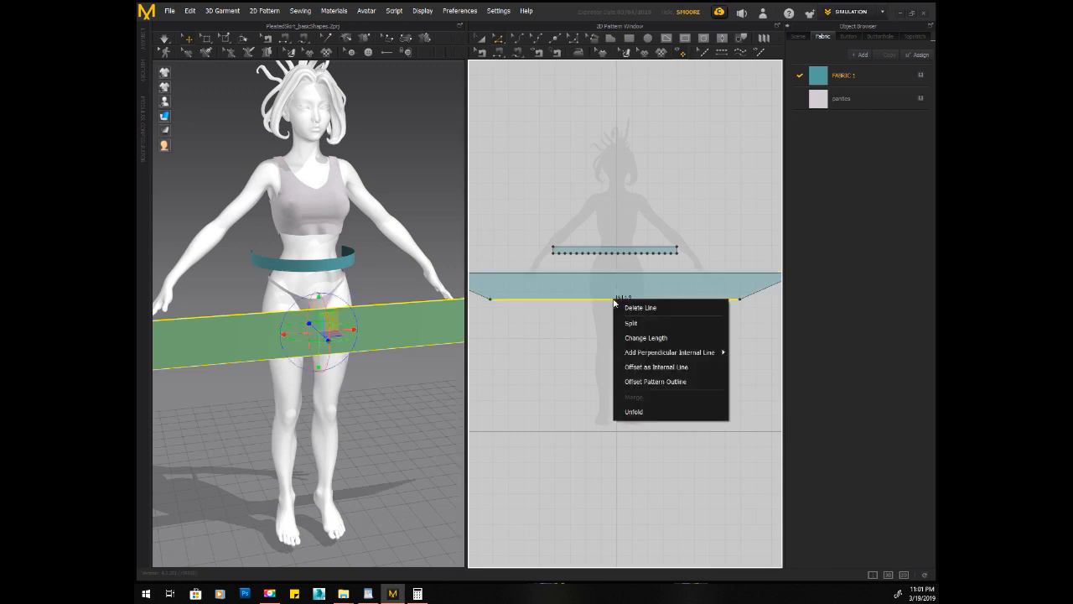
{"action": "left_click", "coordinate": [634, 337]}
{"action": "left_click", "coordinate": [566, 287]}
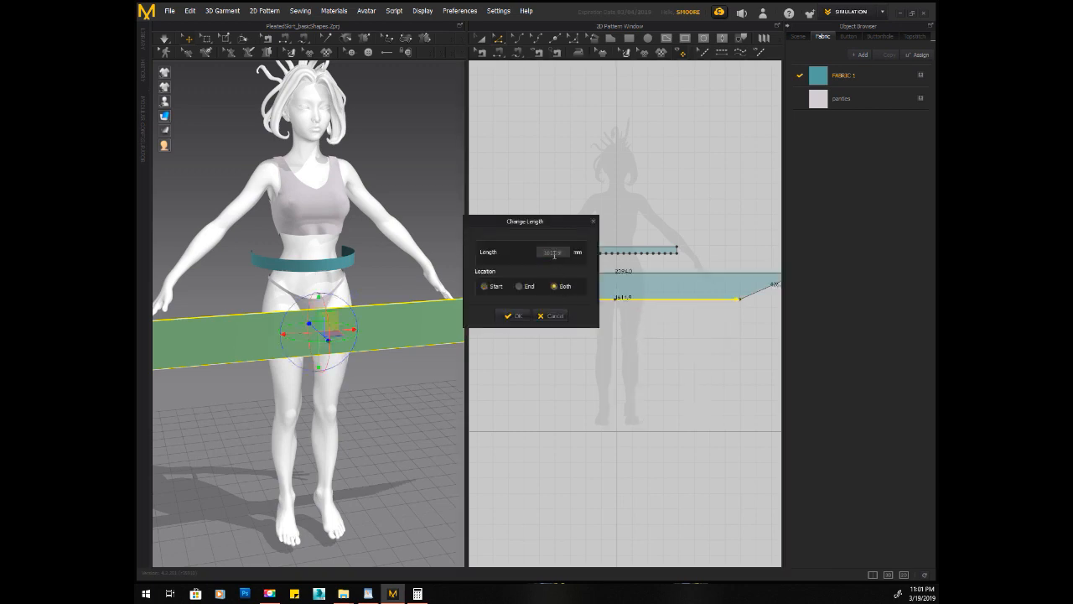
{"action": "type", "text": "2394"}
{"action": "left_click", "coordinate": [512, 314]}
- Divide the skirt panel's bottom edge into 63 equal segments with Uniform Split
{"action": "scroll", "coordinate": [609, 322], "scroll_direction": "up", "scroll_amount": 4}
{"action": "scroll", "coordinate": [610, 319], "scroll_direction": "down", "scroll_amount": 8}
{"action": "scroll", "coordinate": [593, 266], "scroll_direction": "up", "scroll_amount": 1}
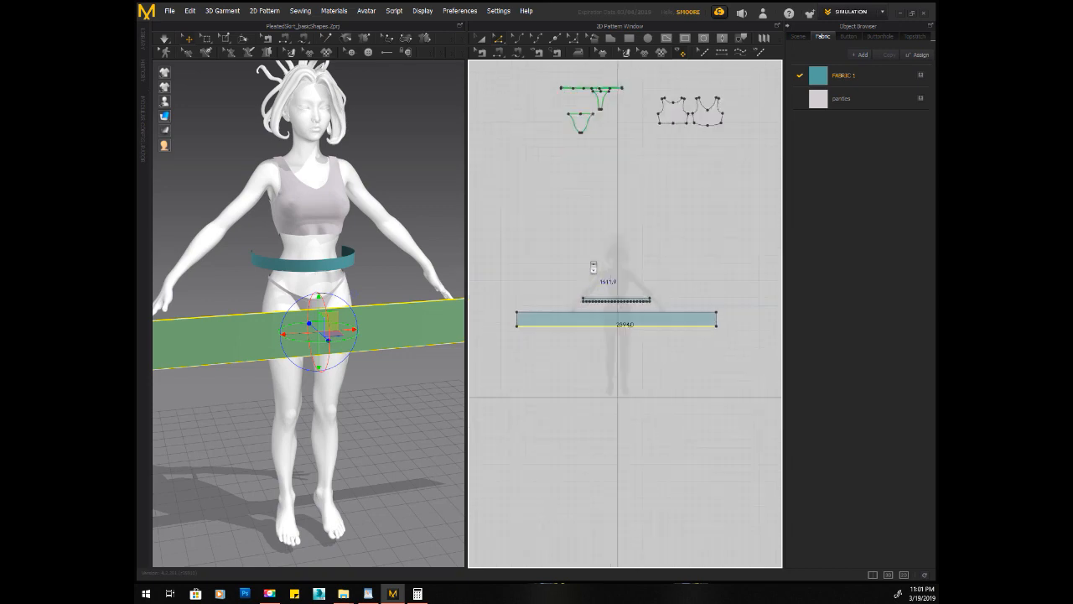
{"action": "scroll", "coordinate": [592, 267], "scroll_direction": "up", "scroll_amount": 2}
{"action": "scroll", "coordinate": [592, 268], "scroll_direction": "down", "scroll_amount": 3}
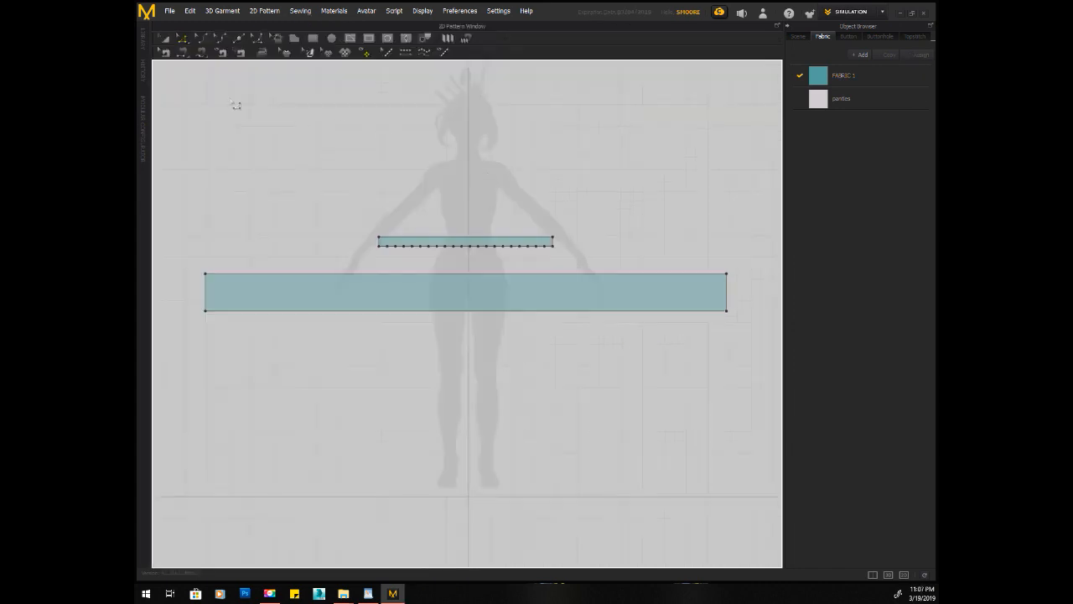
{"action": "left_click", "coordinate": [189, 51]}
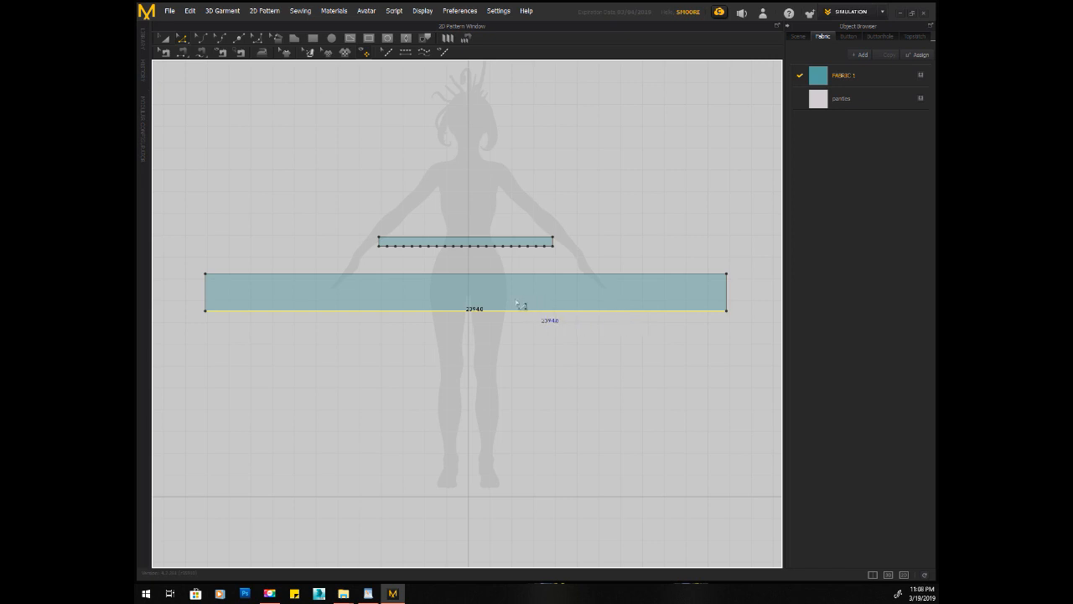
{"action": "right_click", "coordinate": [415, 311]}
{"action": "left_click", "coordinate": [431, 333]}
{"action": "left_click", "coordinate": [500, 307]}
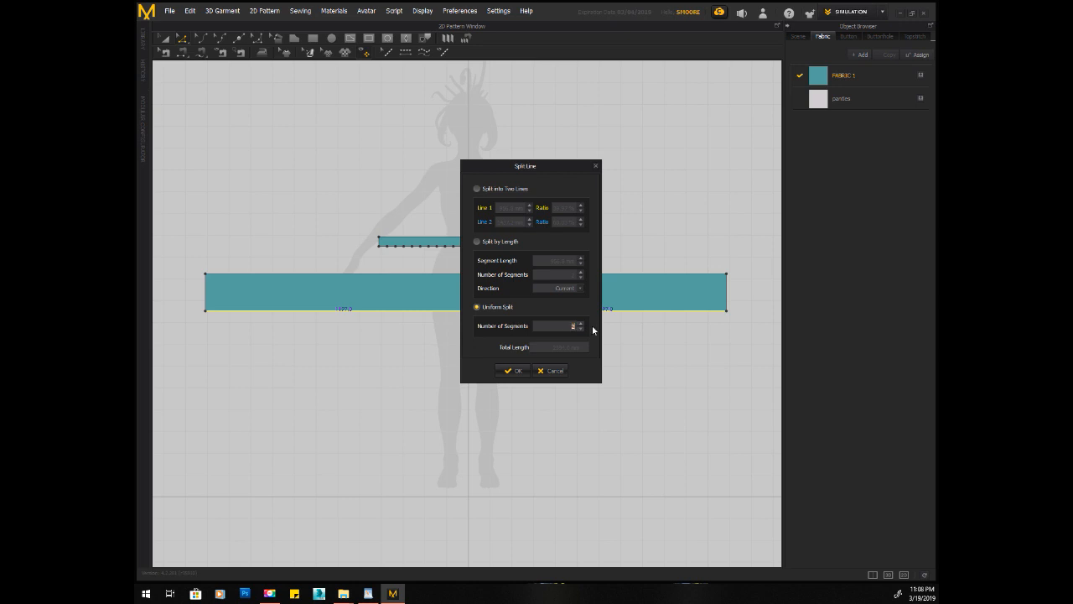
{"action": "type", "text": "60"}
{"action": "left_click", "coordinate": [513, 370]}
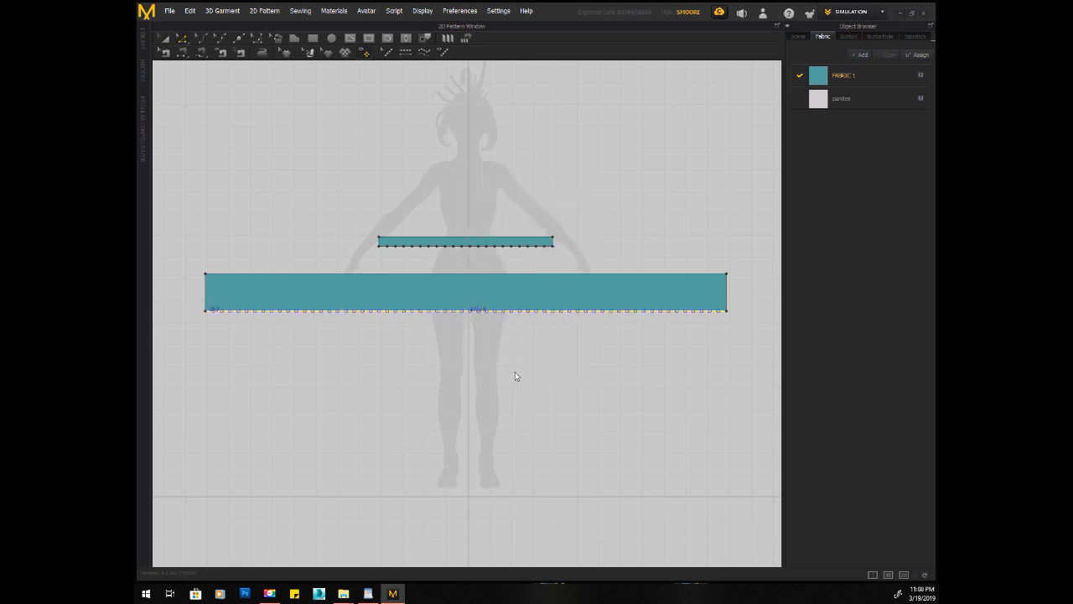
- Divide the skirt panel's top edge into 63 equal segments with Uniform Split
{"action": "right_click", "coordinate": [462, 274]}
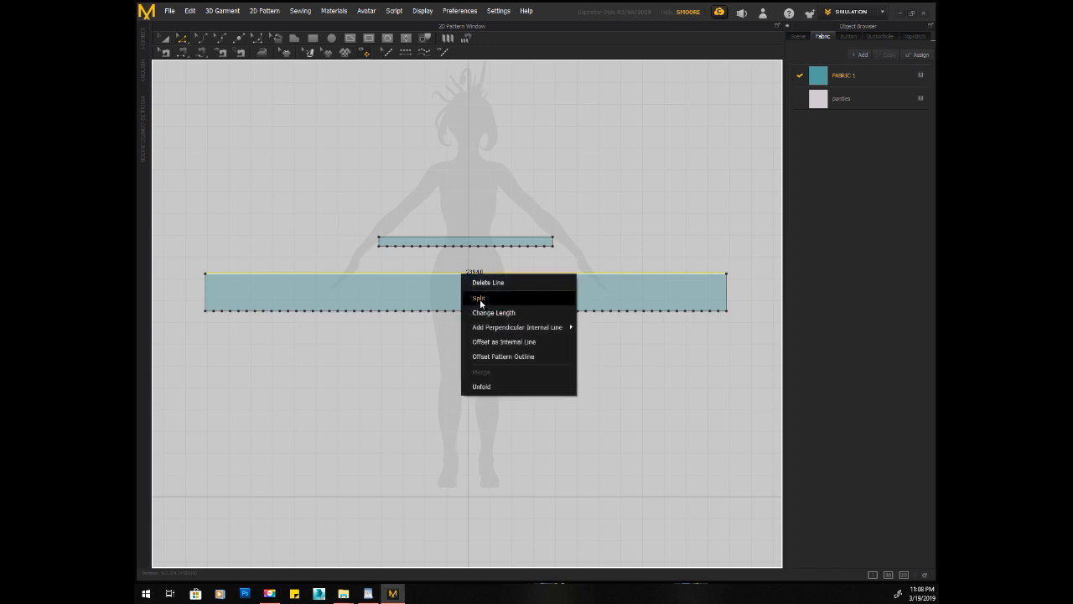
{"action": "left_click", "coordinate": [480, 300]}
{"action": "left_click", "coordinate": [490, 307]}
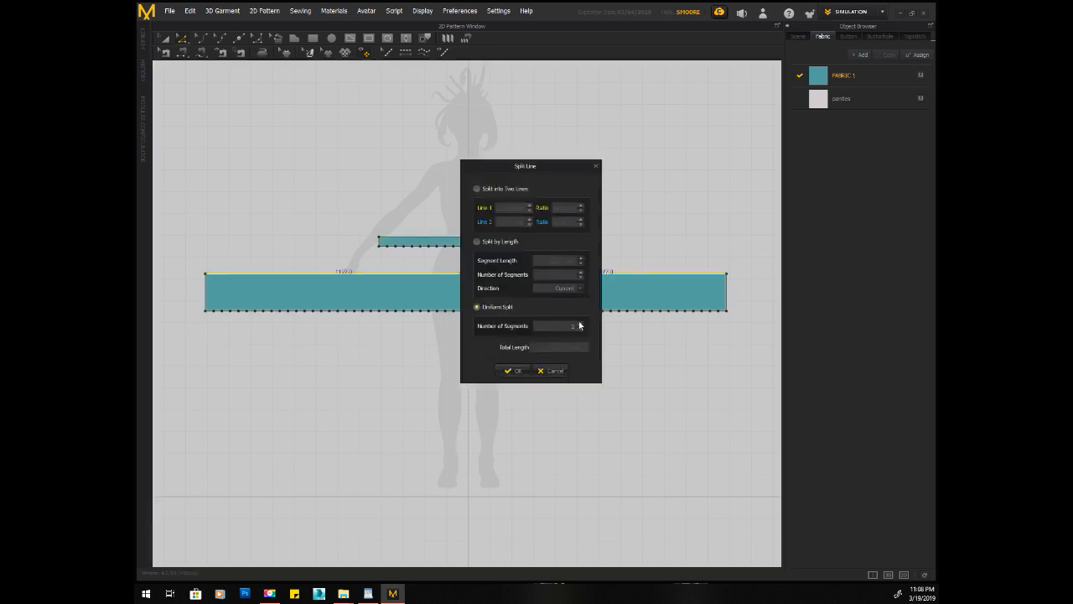
{"action": "type", "text": "63"}
{"action": "left_click", "coordinate": [518, 373]}
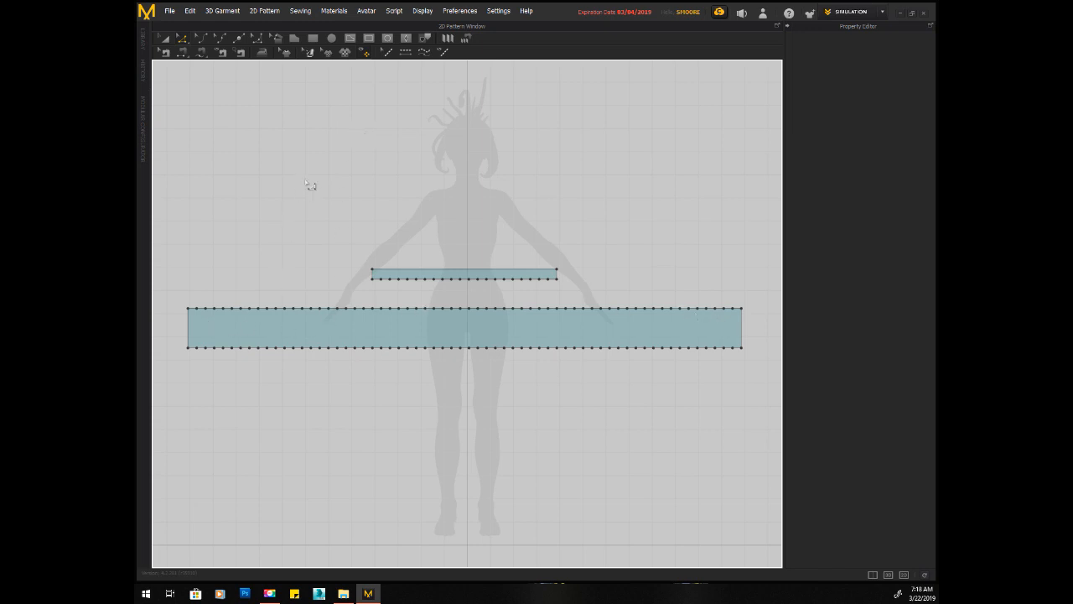
- Draw three vertical internal lines joining the first three pairs of top and bottom split points at the skirt panel's left end
{"action": "left_click", "coordinate": [348, 38]}
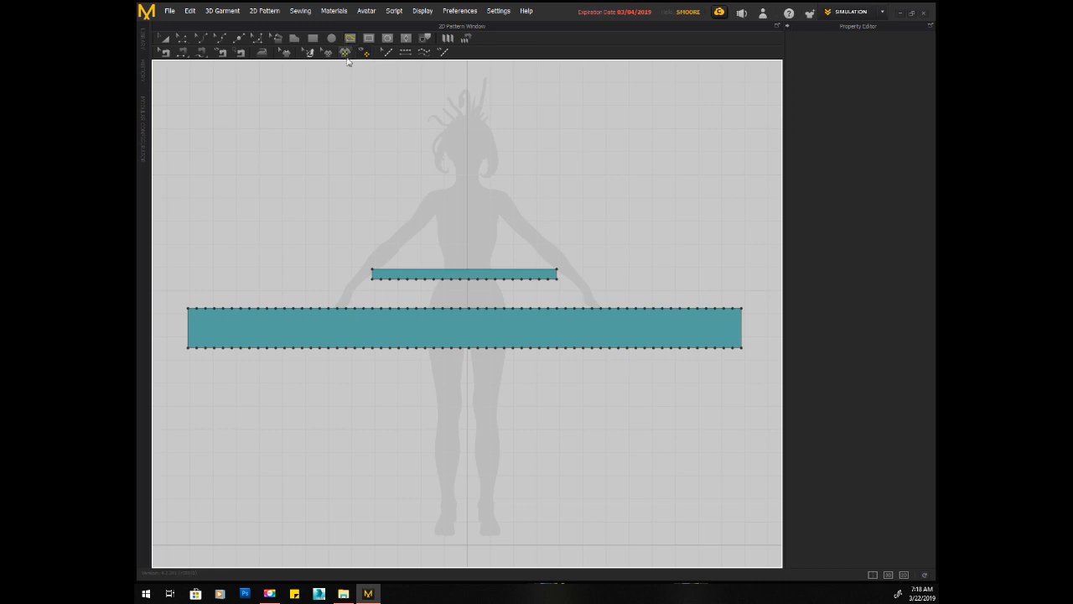
{"action": "middle_click_drag", "start_coordinate": [252, 232], "coordinate": [327, 54]}
{"action": "scroll", "coordinate": [330, 192], "scroll_direction": "up", "scroll_amount": 5}
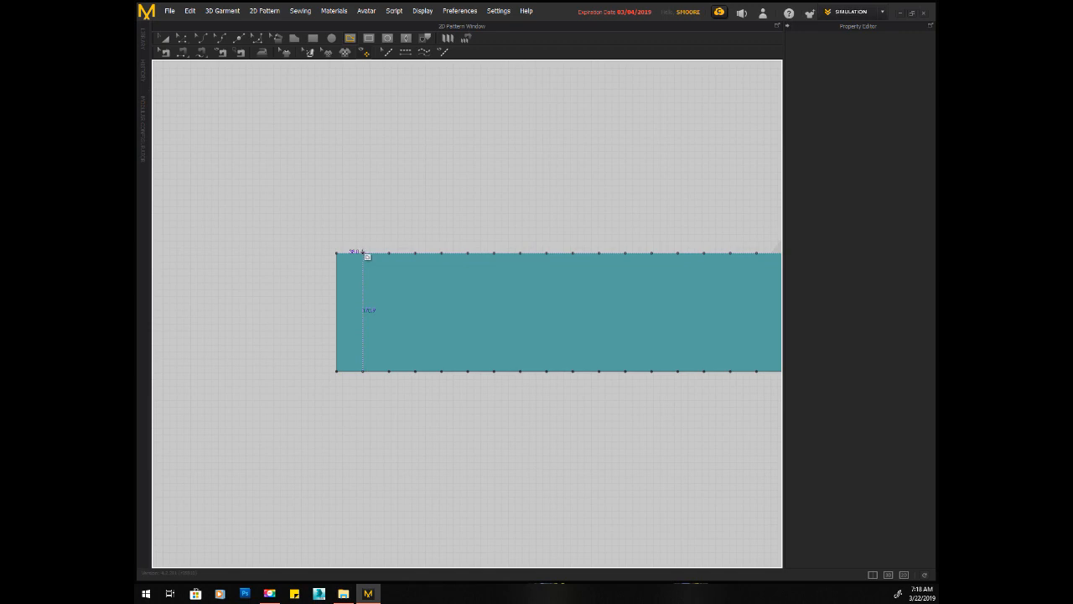
{"action": "left_click", "coordinate": [364, 371]}
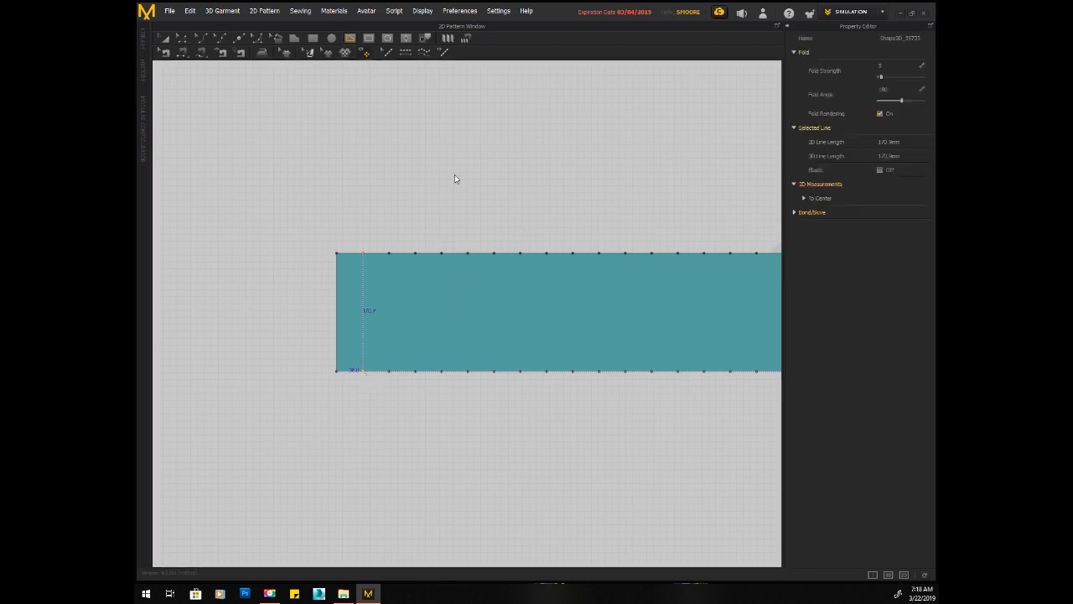
{"action": "left_click", "coordinate": [389, 253]}
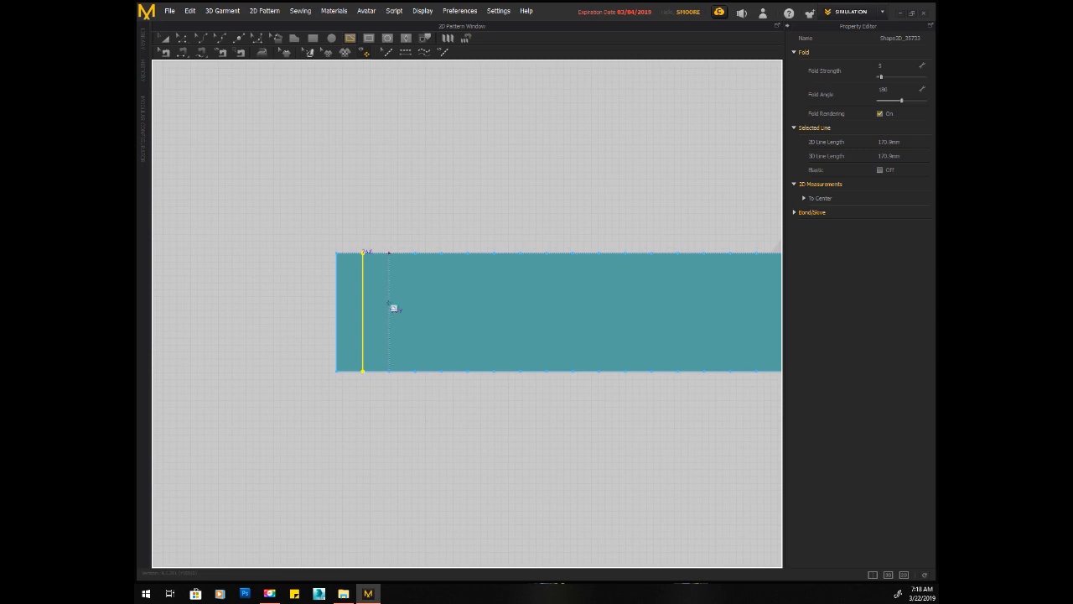
{"action": "double_click", "coordinate": [391, 371]}
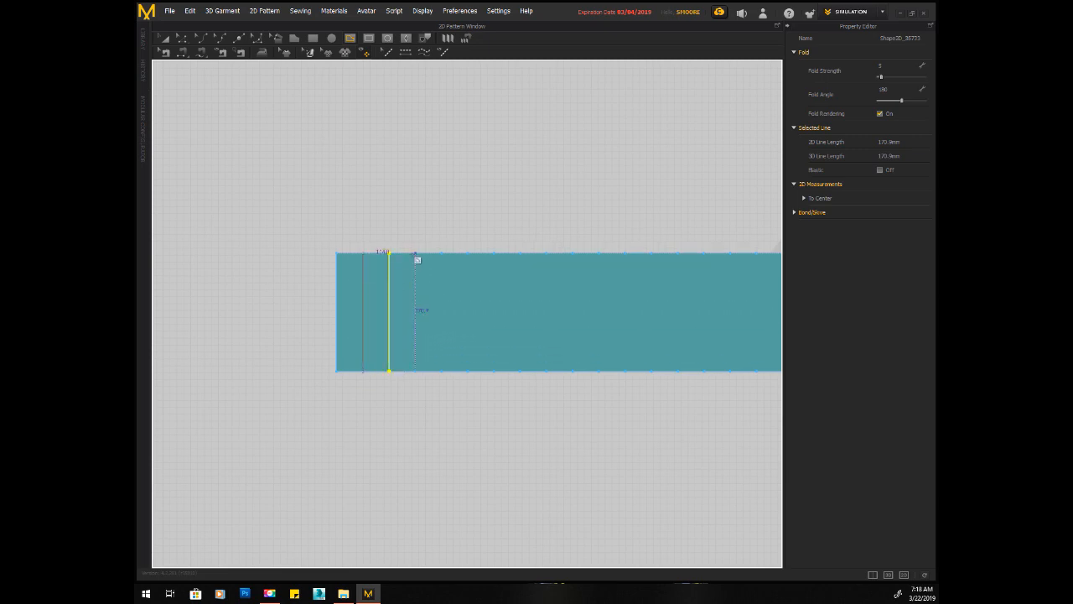
{"action": "left_click", "coordinate": [415, 253]}
{"action": "double_click", "coordinate": [415, 371]}
{"action": "scroll", "coordinate": [460, 164], "scroll_direction": "down", "scroll_amount": 1}
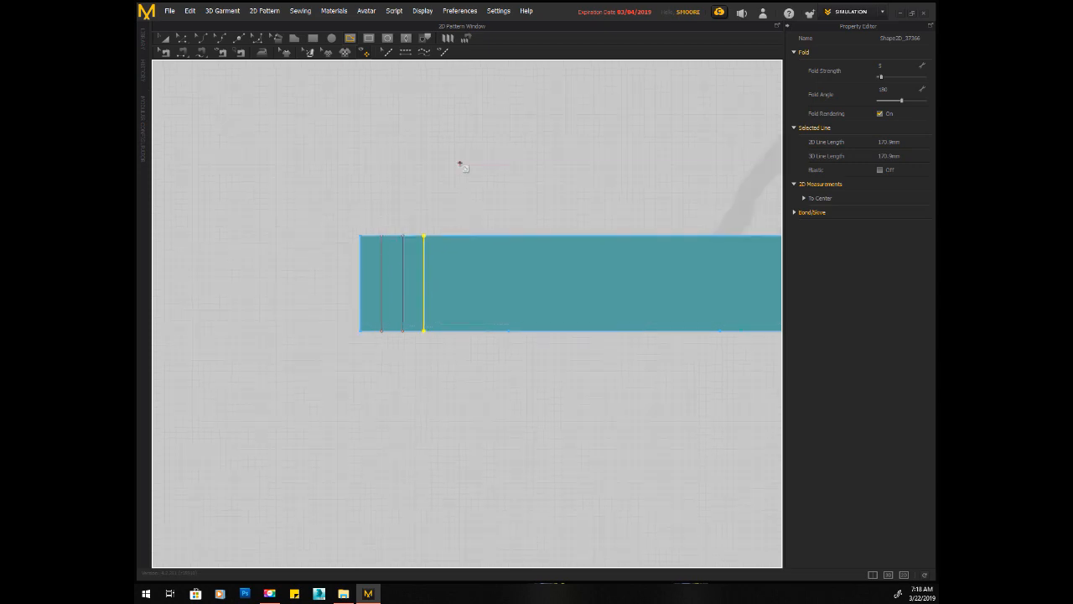
{"action": "scroll", "coordinate": [463, 168], "scroll_direction": "down", "scroll_amount": 2}
{"action": "right_click_drag", "start_coordinate": [463, 167], "coordinate": [249, 247]}
{"action": "scroll", "coordinate": [279, 241], "scroll_direction": "down", "scroll_amount": 1}
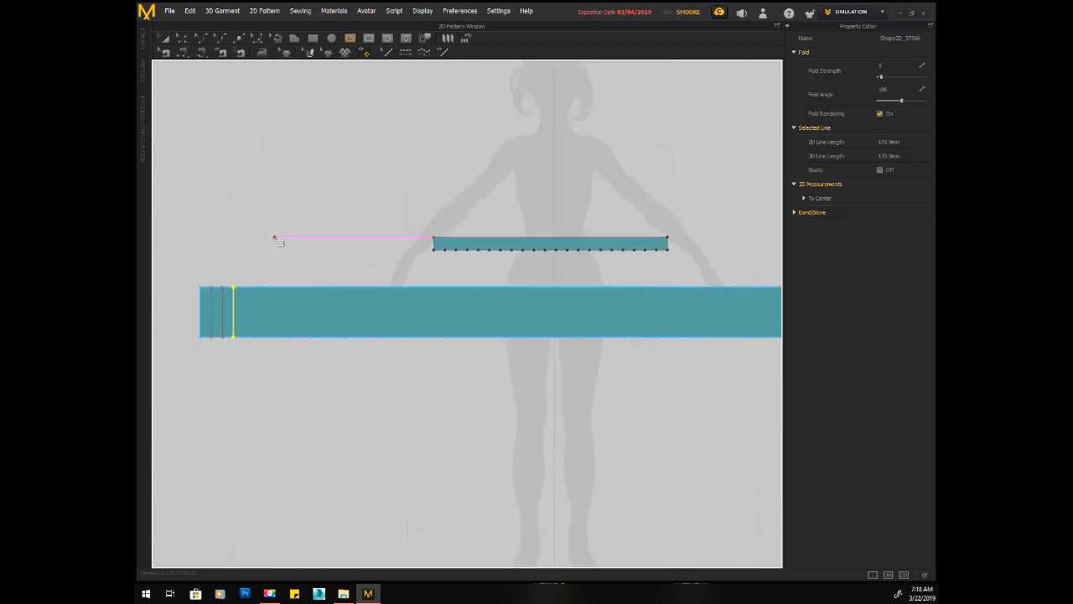
{"action": "scroll", "coordinate": [280, 241], "scroll_direction": "down", "scroll_amount": 1}
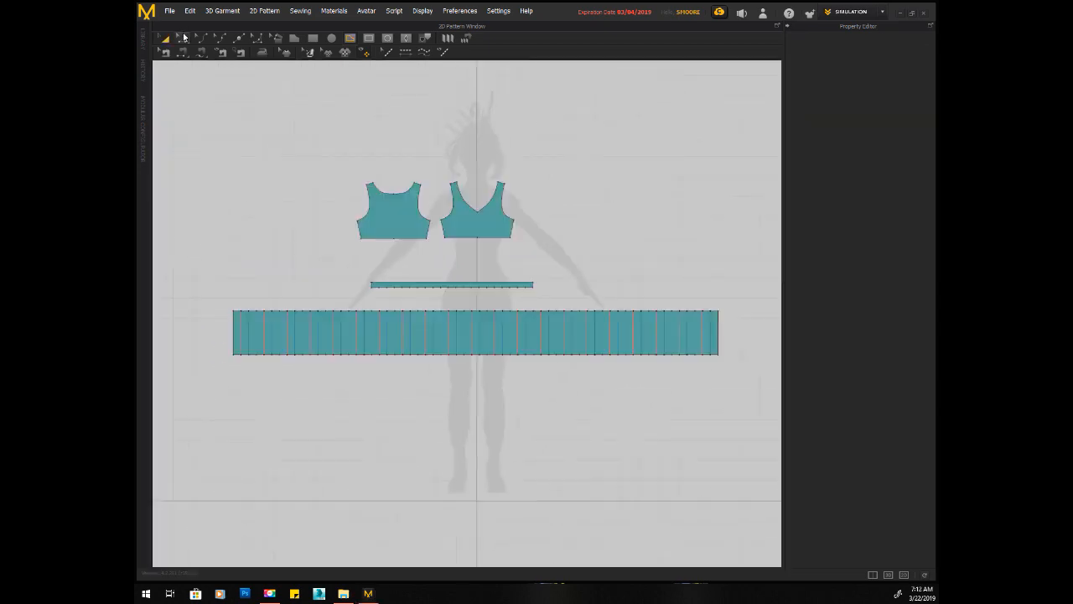
- Examine the layout of the internal pleat lines and split points along the whole skirt panel
{"action": "left_click", "coordinate": [185, 37]}
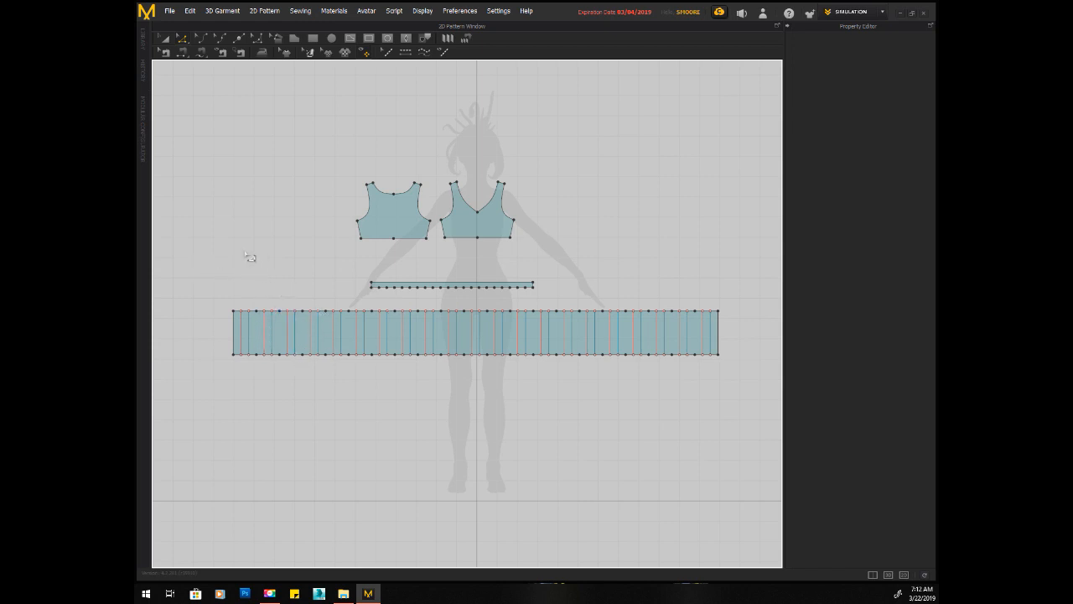
{"action": "scroll", "coordinate": [261, 244], "scroll_direction": "up", "scroll_amount": 6}
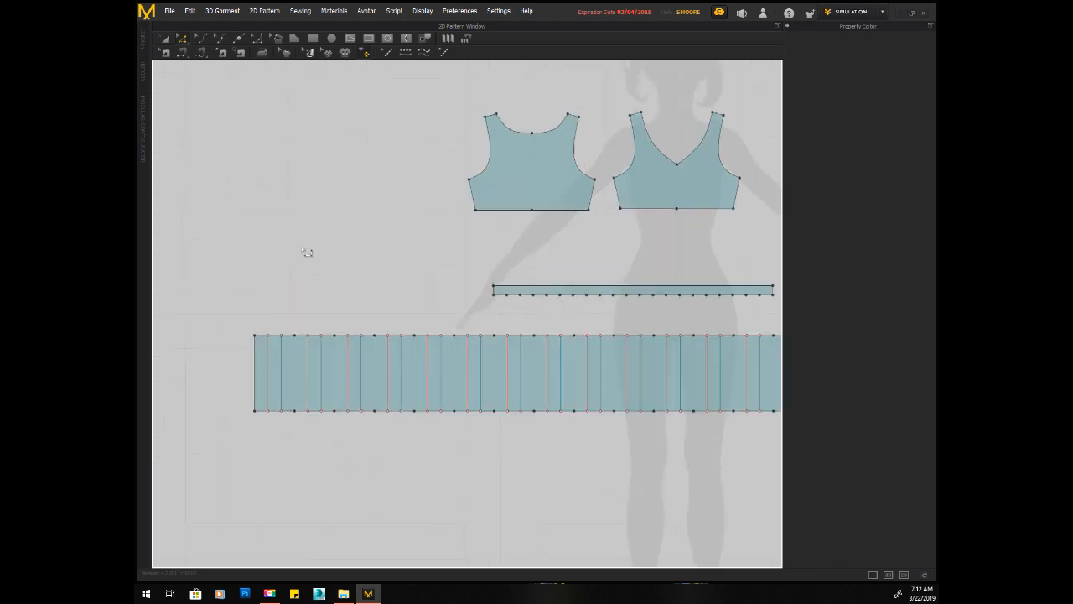
{"action": "scroll", "coordinate": [340, 198], "scroll_direction": "up", "scroll_amount": 2}
{"action": "middle_click_drag", "start_coordinate": [338, 199], "coordinate": [352, 177]}
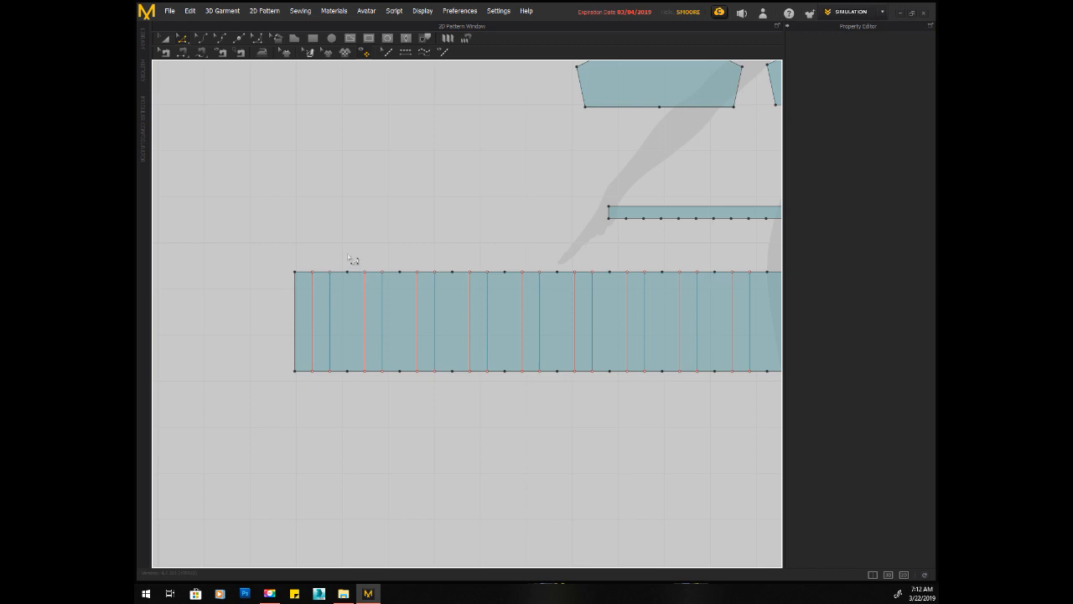
{"action": "scroll", "coordinate": [352, 260], "scroll_direction": "down", "scroll_amount": 5}
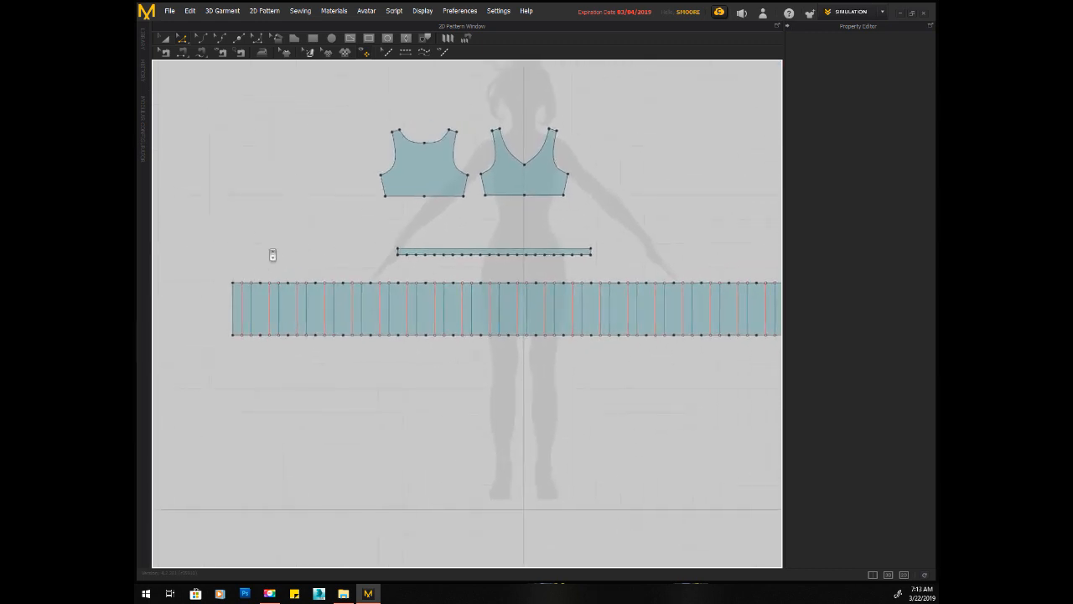
{"action": "scroll", "coordinate": [273, 255], "scroll_direction": "down", "scroll_amount": 1}
{"action": "scroll", "coordinate": [268, 254], "scroll_direction": "up", "scroll_amount": 3}
{"action": "scroll", "coordinate": [268, 253], "scroll_direction": "up", "scroll_amount": 2}
{"action": "middle_click_drag", "start_coordinate": [268, 253], "coordinate": [291, 195]}
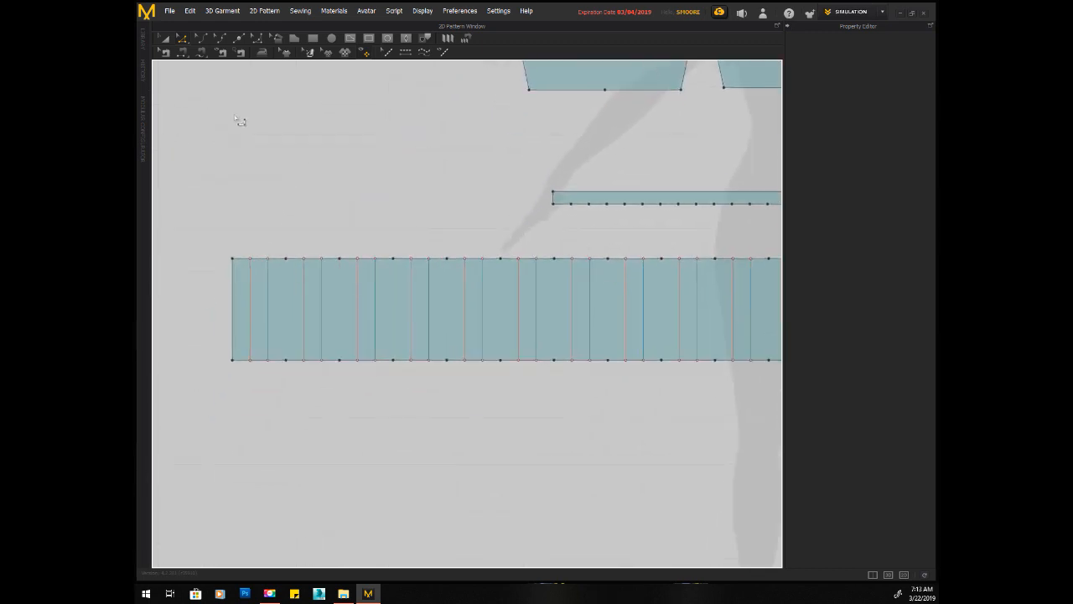
- Inspect the fold angles of the first four internal lines at the skirt panel's left end
{"action": "left_click", "coordinate": [251, 280]}
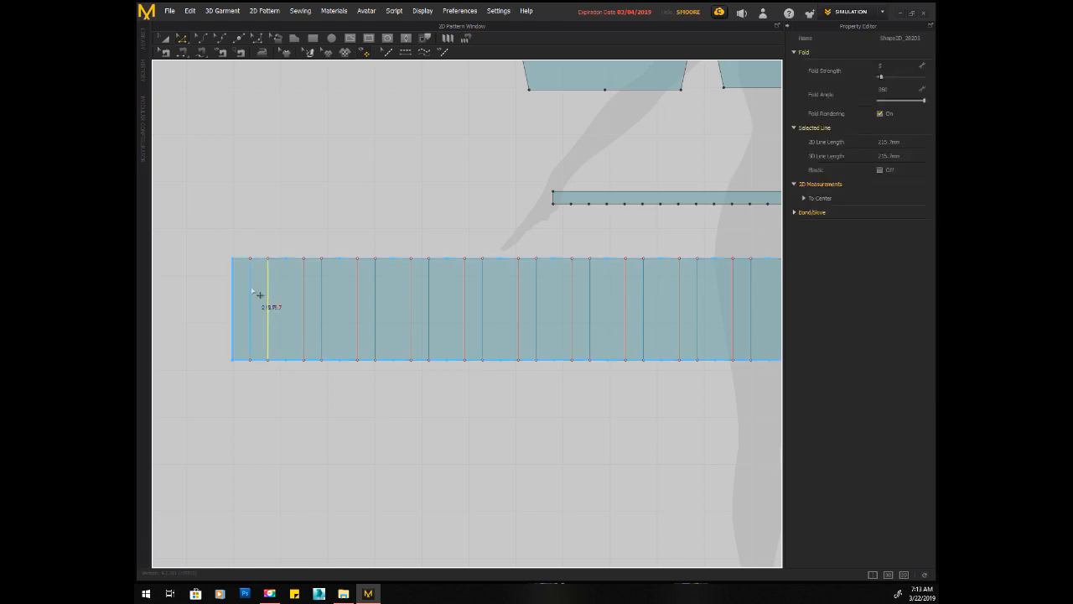
{"action": "left_click", "coordinate": [251, 291]}
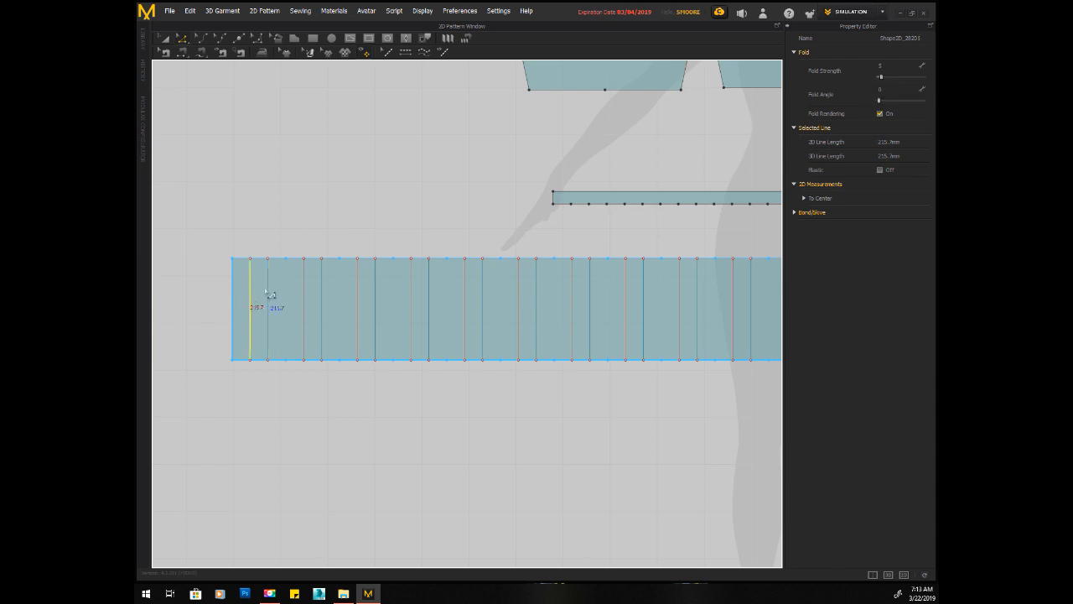
{"action": "left_click", "coordinate": [270, 294]}
{"action": "left_click", "coordinate": [305, 310]}
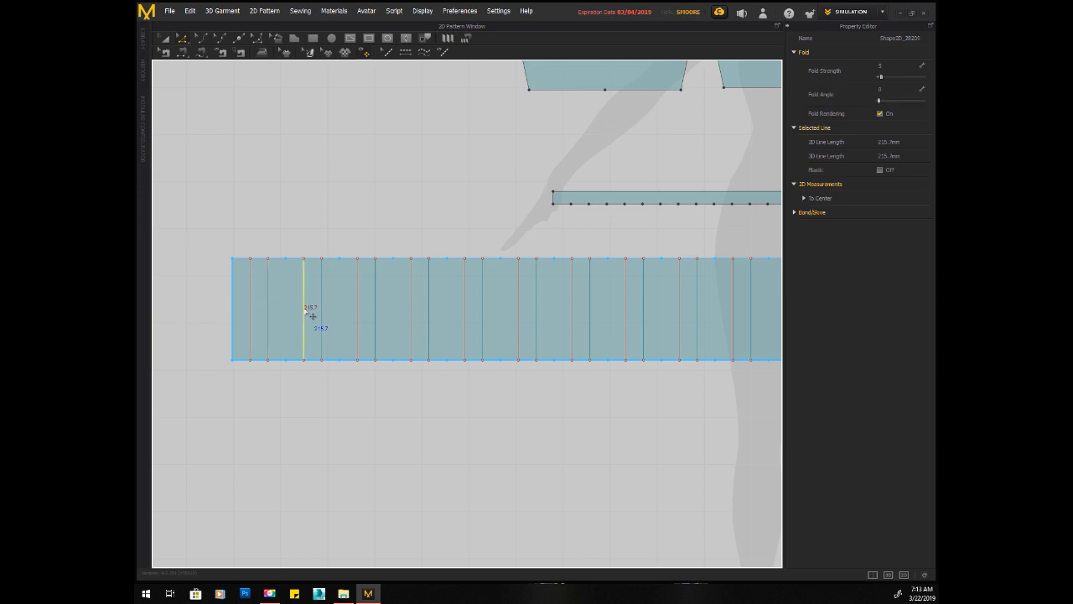
{"action": "left_click", "coordinate": [323, 312]}
{"action": "scroll", "coordinate": [332, 215], "scroll_direction": "down", "scroll_amount": 5}
{"action": "middle_click_drag", "start_coordinate": [319, 179], "coordinate": [228, 199]}
{"action": "scroll", "coordinate": [307, 239], "scroll_direction": "up", "scroll_amount": 2}
{"action": "scroll", "coordinate": [261, 217], "scroll_direction": "up", "scroll_amount": 3}
{"action": "scroll", "coordinate": [224, 199], "scroll_direction": "down", "scroll_amount": 2}
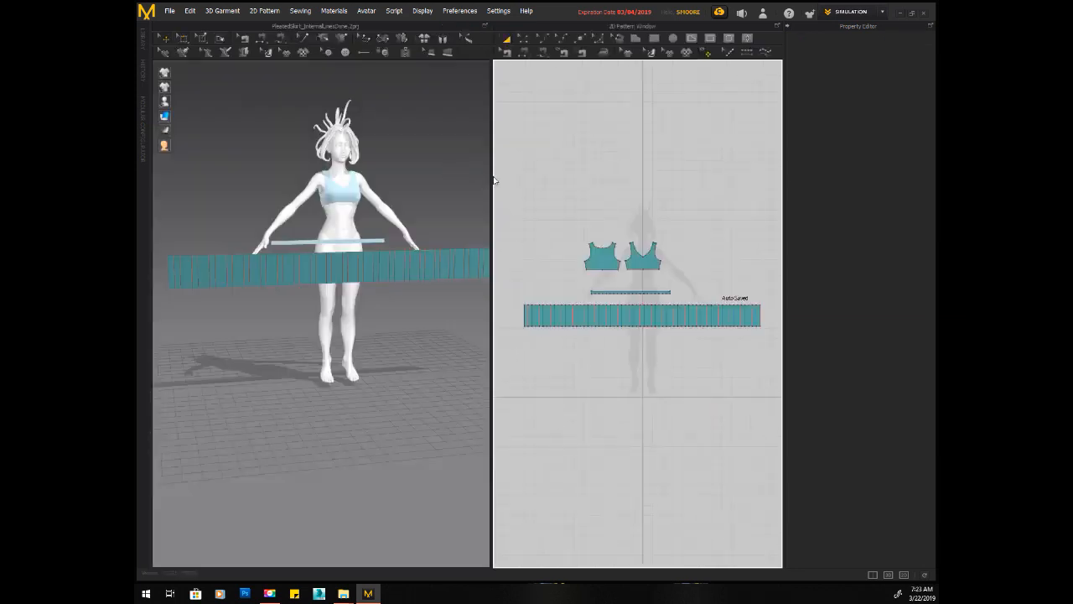
- Show only the 2D pattern view and use Pleats Sewing to join the waistband's full bottom edge to the skirt panel's full top edge
{"action": "left_click", "coordinate": [416, 12]}
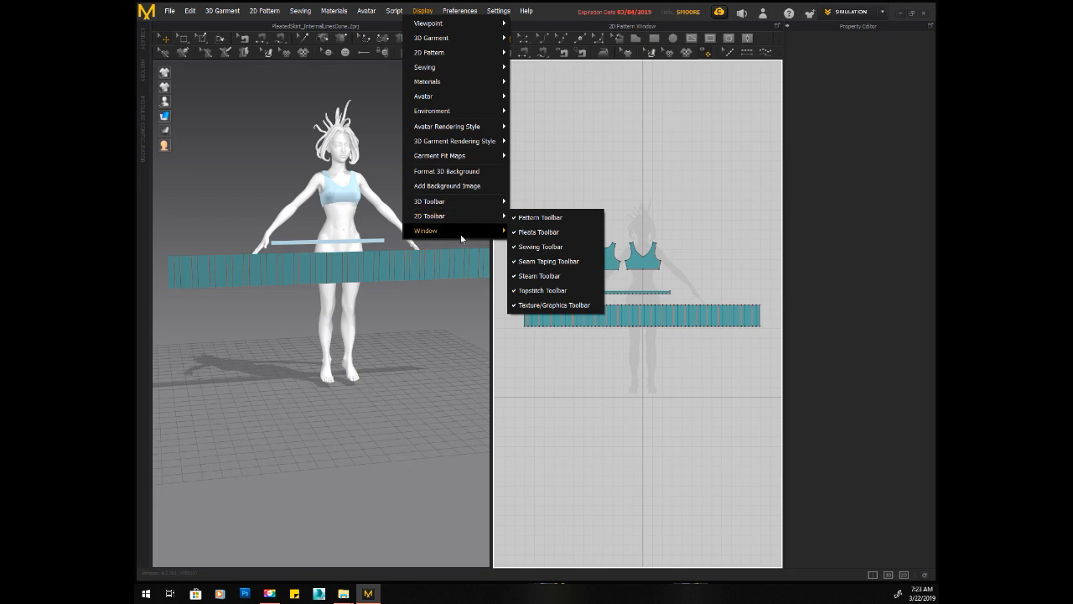
{"action": "mouse_move", "coordinate": [460, 232]}
{"action": "left_click", "coordinate": [545, 230]}
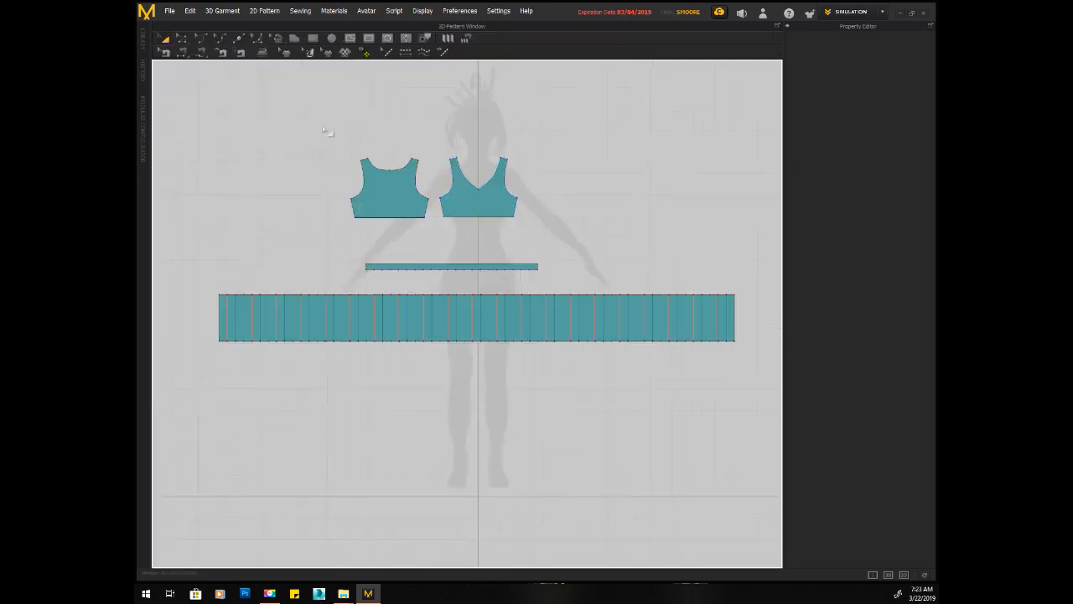
{"action": "left_click", "coordinate": [466, 39]}
{"action": "left_click", "coordinate": [366, 268]}
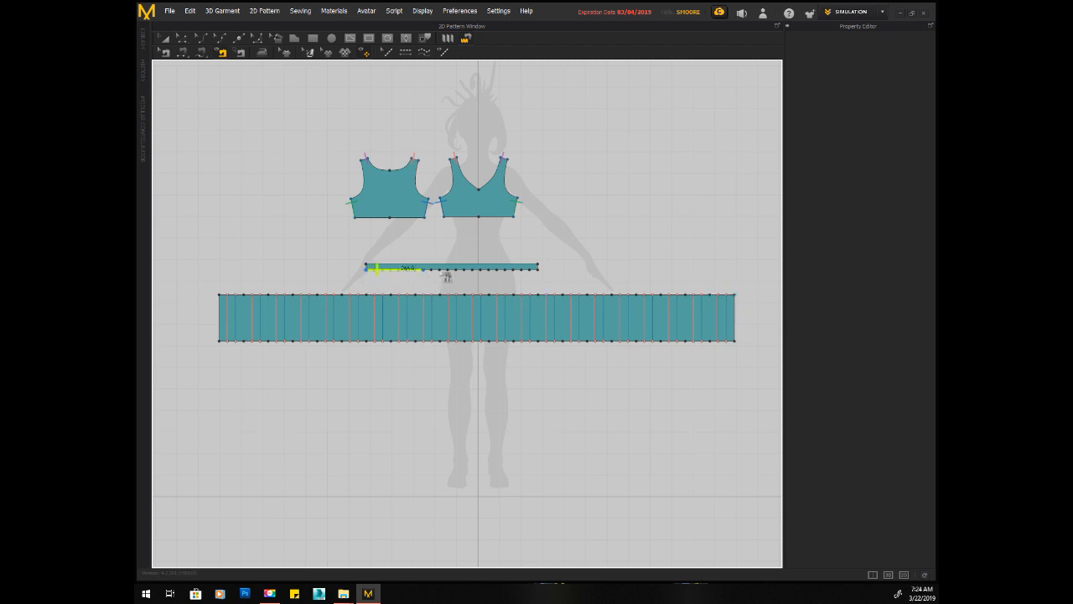
{"action": "left_click", "coordinate": [537, 273]}
{"action": "left_click", "coordinate": [220, 296]}
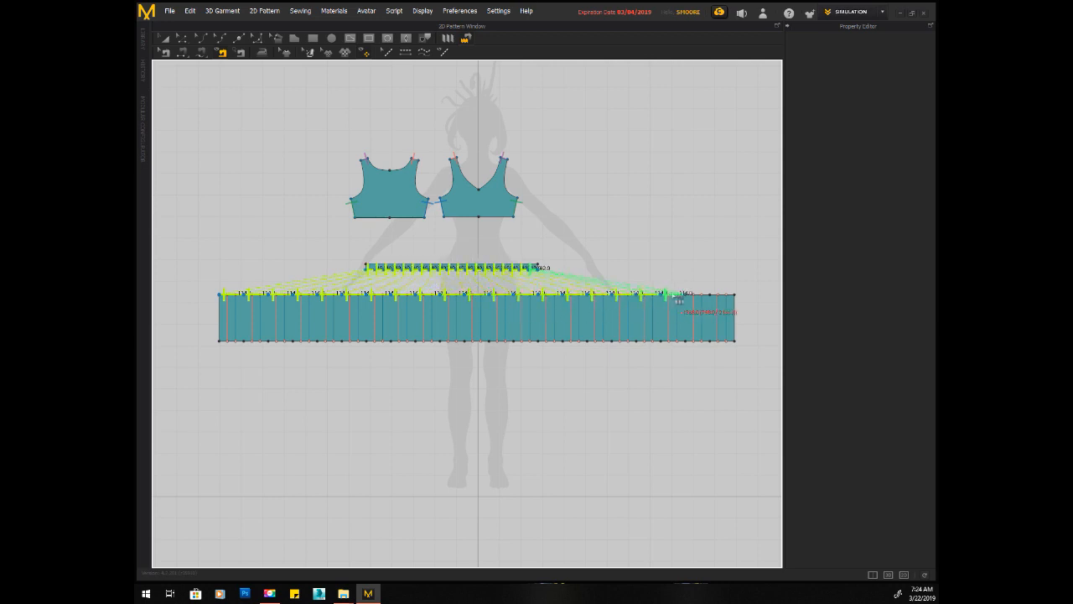
{"action": "left_click", "coordinate": [739, 296]}
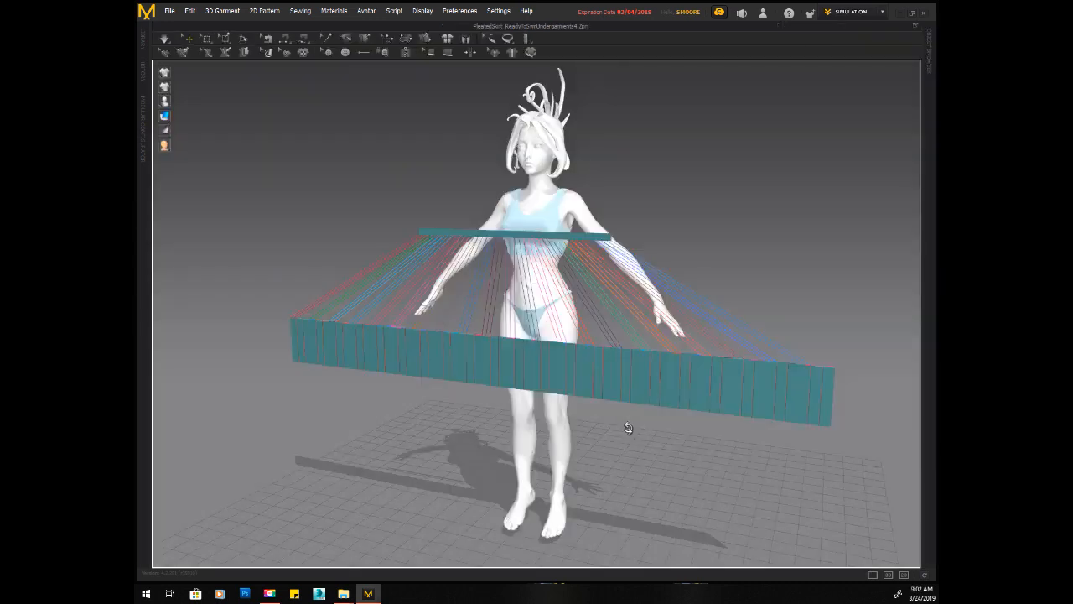
- Display the avatar's bounding volumes and arrangement points
{"action": "right_click_drag", "start_coordinate": [628, 428], "coordinate": [632, 428]}
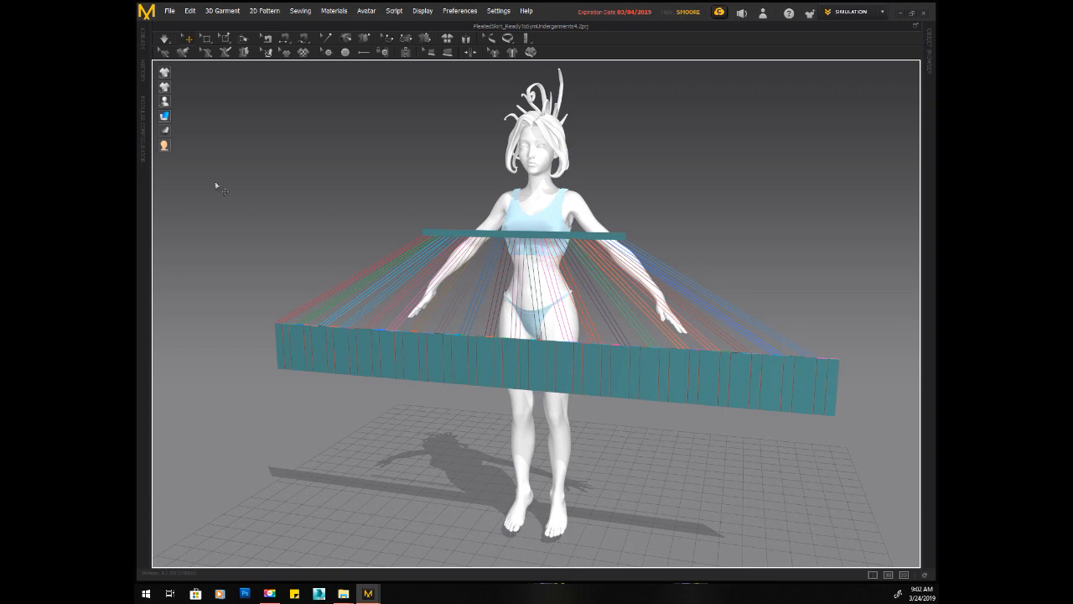
{"action": "mouse_move", "coordinate": [166, 103]}
{"action": "left_click", "coordinate": [206, 104]}
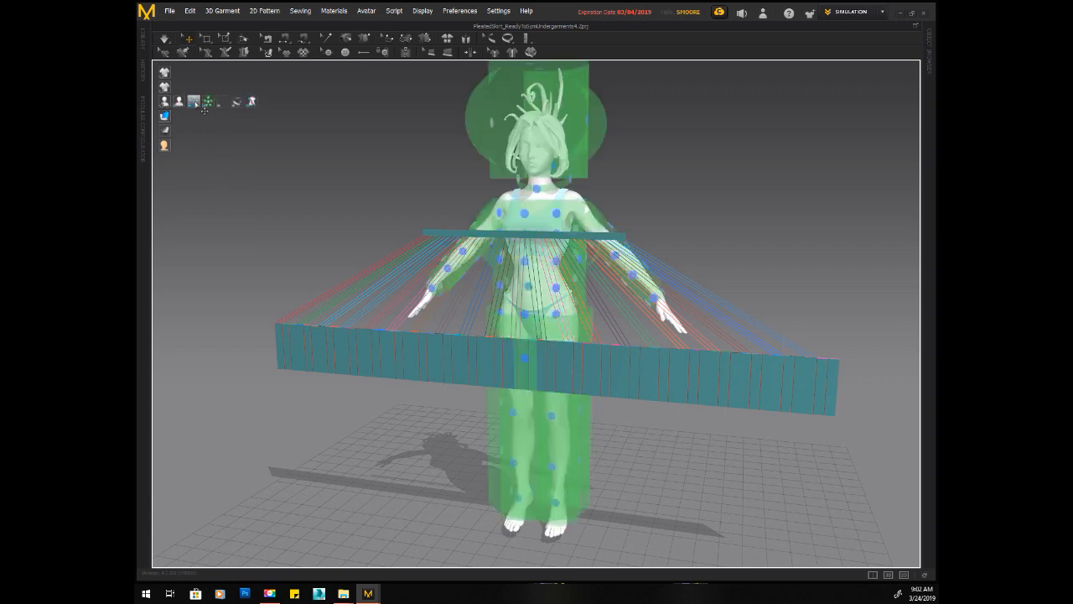
{"action": "scroll", "coordinate": [295, 173], "scroll_direction": "up", "scroll_amount": 5}
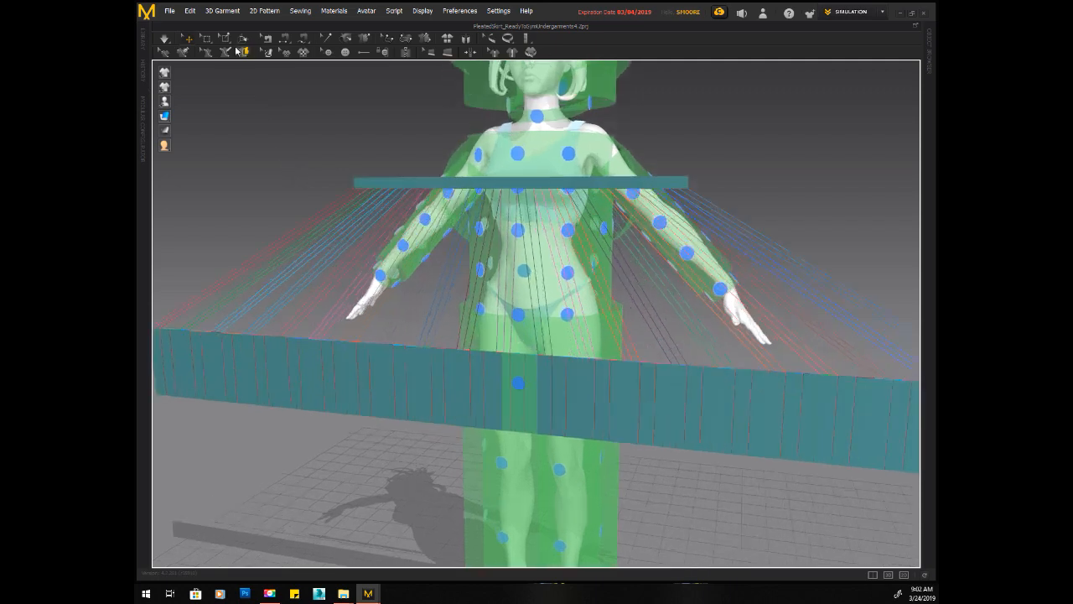
- Show the 2D Pattern Window beside the 3D view and select the waistband pattern
{"action": "left_click", "coordinate": [420, 12]}
{"action": "mouse_move", "coordinate": [457, 231]}
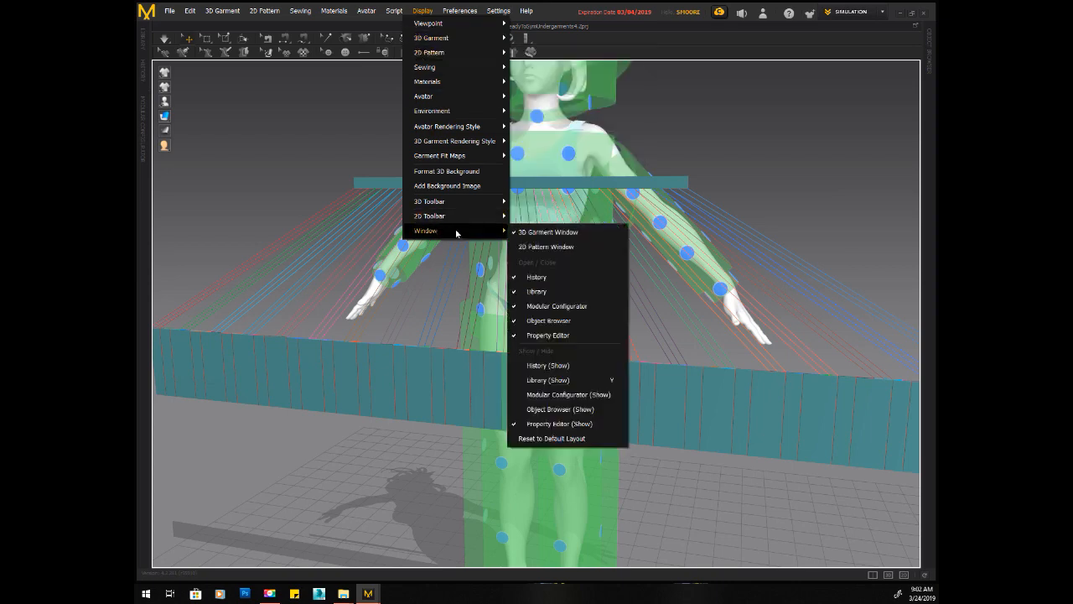
{"action": "left_click", "coordinate": [545, 244]}
{"action": "middle_click_drag", "start_coordinate": [769, 379], "coordinate": [788, 232]}
{"action": "scroll", "coordinate": [788, 232], "scroll_direction": "up", "scroll_amount": 3}
{"action": "left_click", "coordinate": [670, 42]}
{"action": "left_click", "coordinate": [737, 322]}
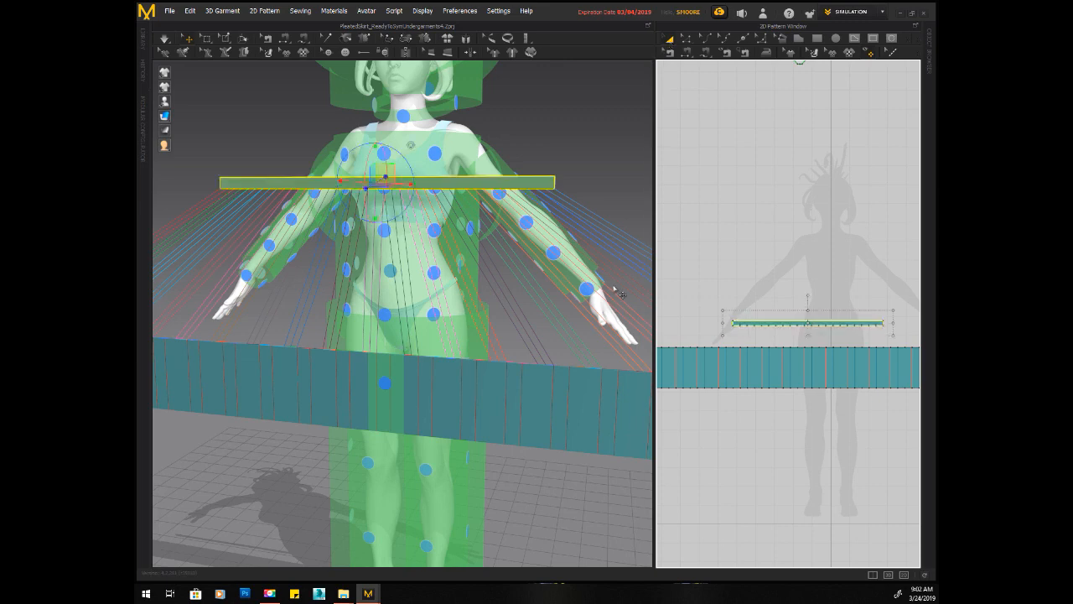
- With the bounding volumes hidden, wrap the waistband around the avatar from a front abdomen arrangement point and raise it to the waist
{"action": "right_click_drag", "start_coordinate": [606, 190], "coordinate": [594, 202]}
{"action": "scroll", "coordinate": [443, 175], "scroll_direction": "up", "scroll_amount": 3}
{"action": "mouse_move", "coordinate": [179, 105]}
{"action": "left_click", "coordinate": [208, 101]}
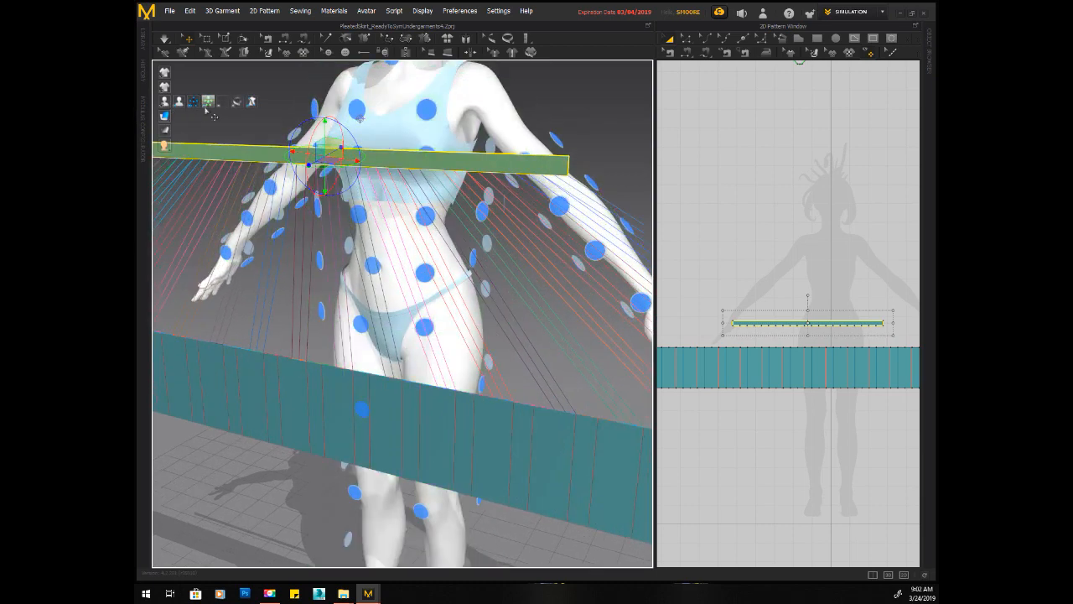
{"action": "left_click", "coordinate": [375, 267]}
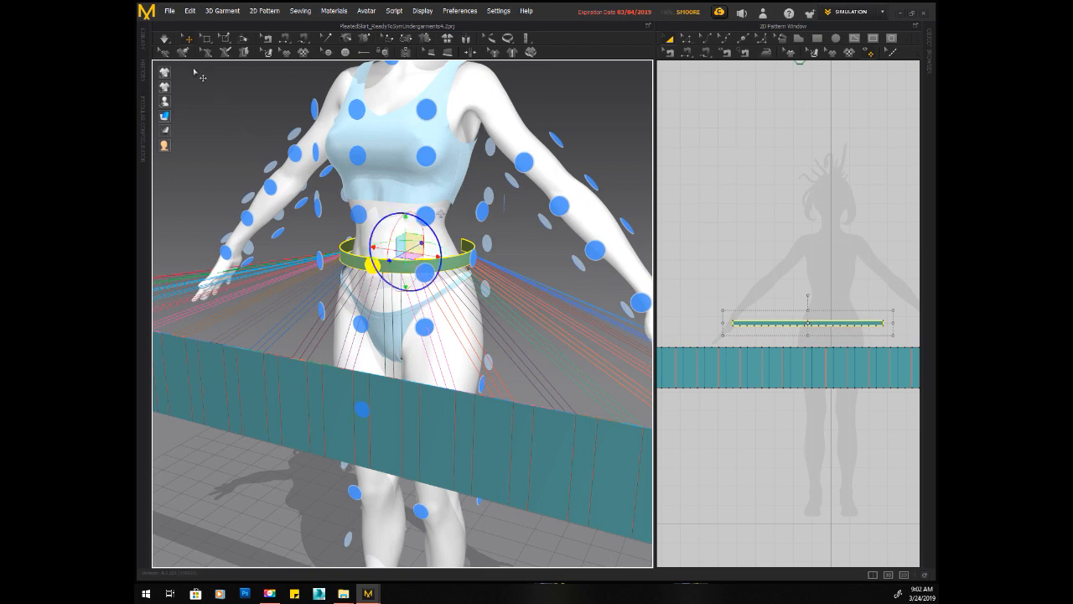
{"action": "left_click_drag", "start_coordinate": [405, 231], "coordinate": [406, 198]}
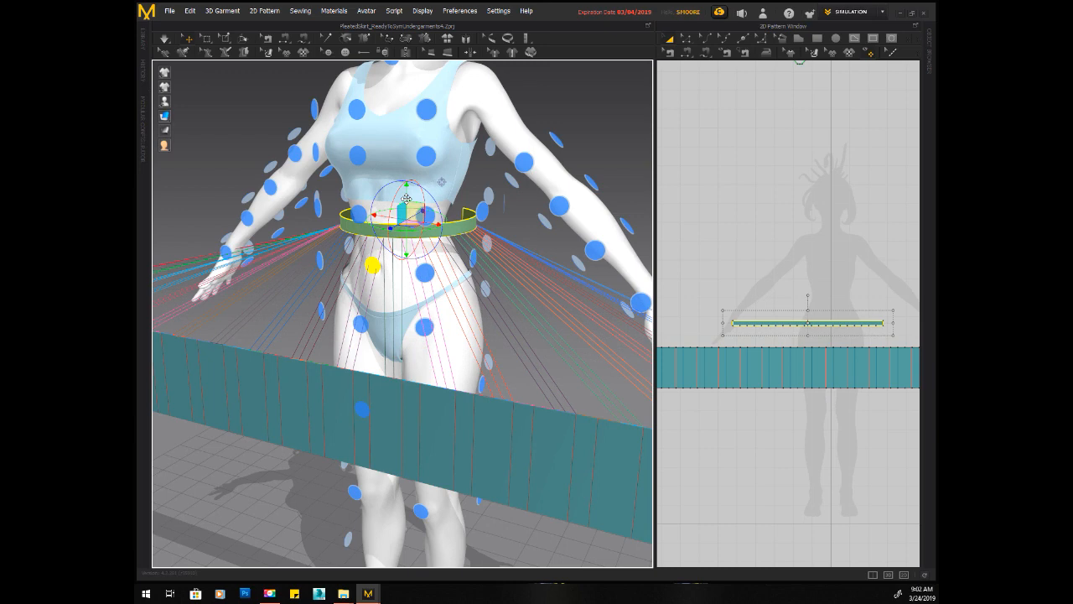
- Hide the 2D Pattern Window and the avatar's arrangement points
{"action": "left_click", "coordinate": [423, 10]}
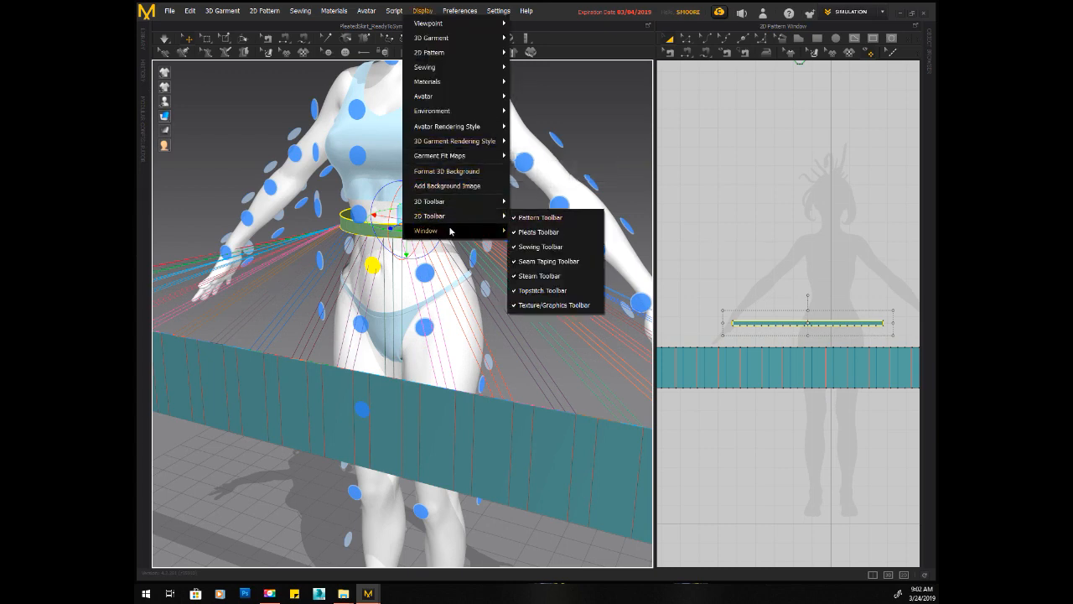
{"action": "mouse_move", "coordinate": [491, 230]}
{"action": "left_click", "coordinate": [540, 242]}
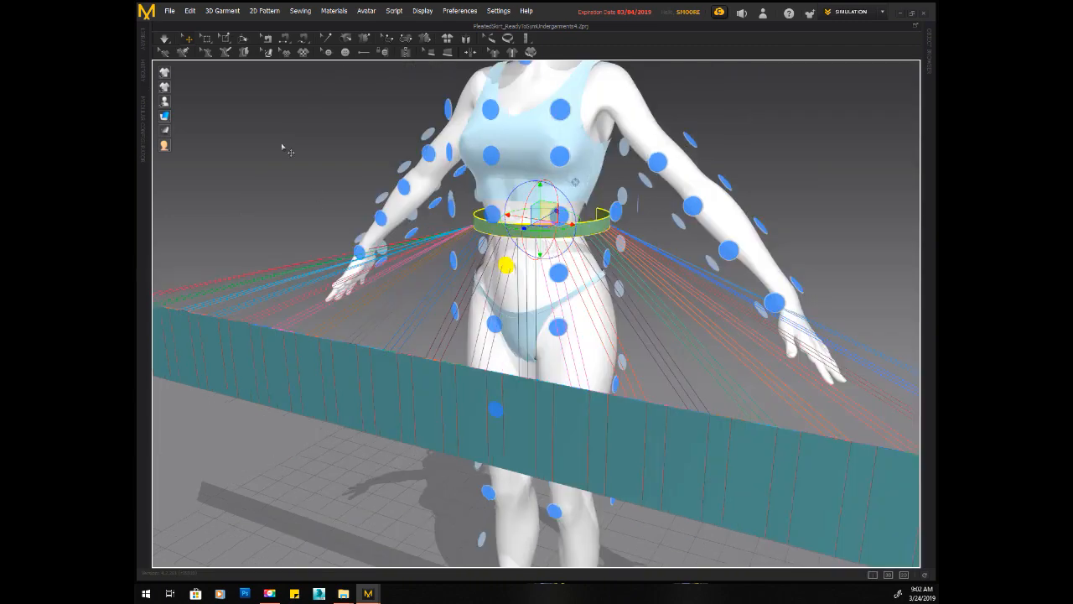
{"action": "scroll", "coordinate": [285, 148], "scroll_direction": "down", "scroll_amount": 5}
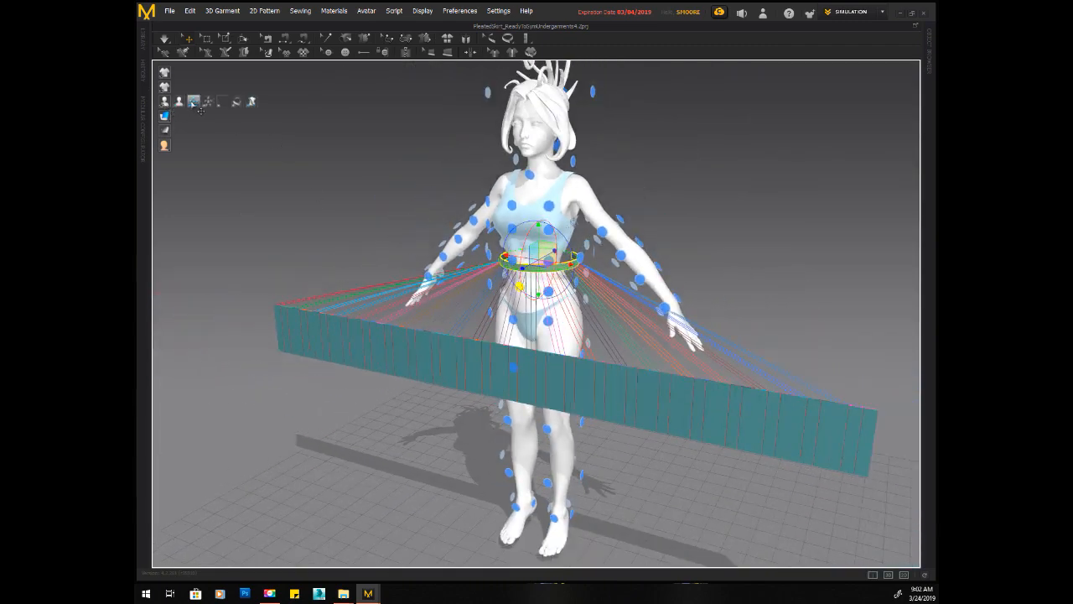
{"action": "left_click", "coordinate": [195, 102]}
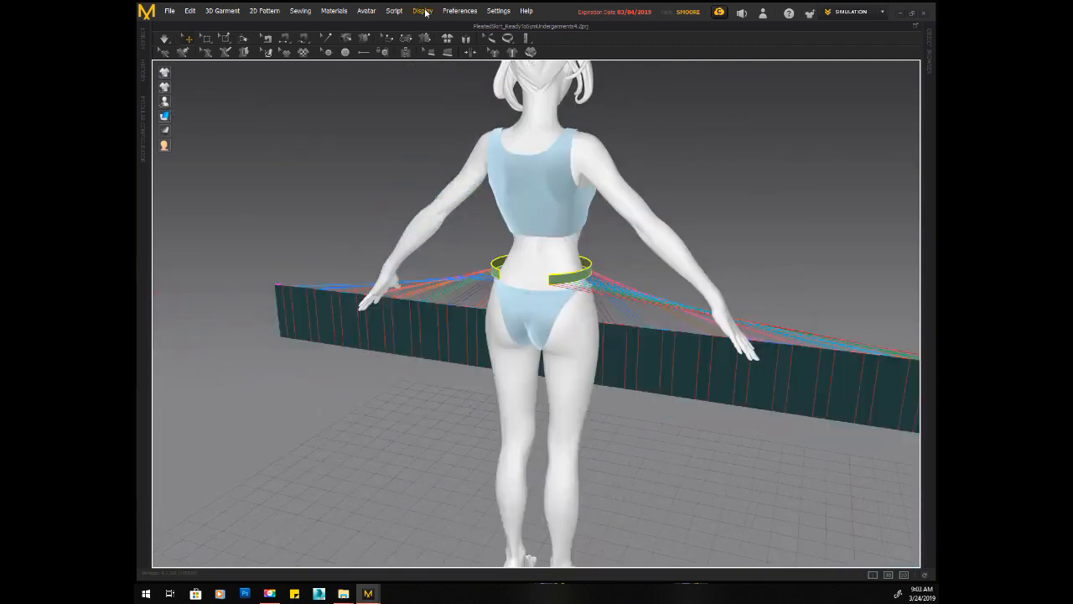
- Reopen the 2D Pattern Window and sew the waistband's two short ends together at the avatar's back
{"action": "left_click", "coordinate": [424, 11]}
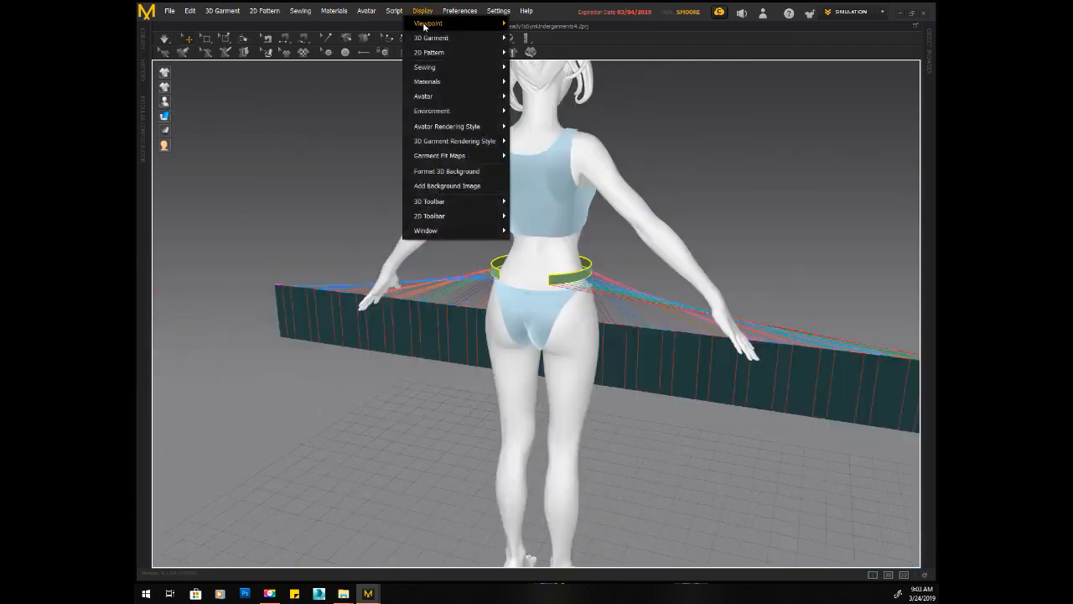
{"action": "mouse_move", "coordinate": [437, 228]}
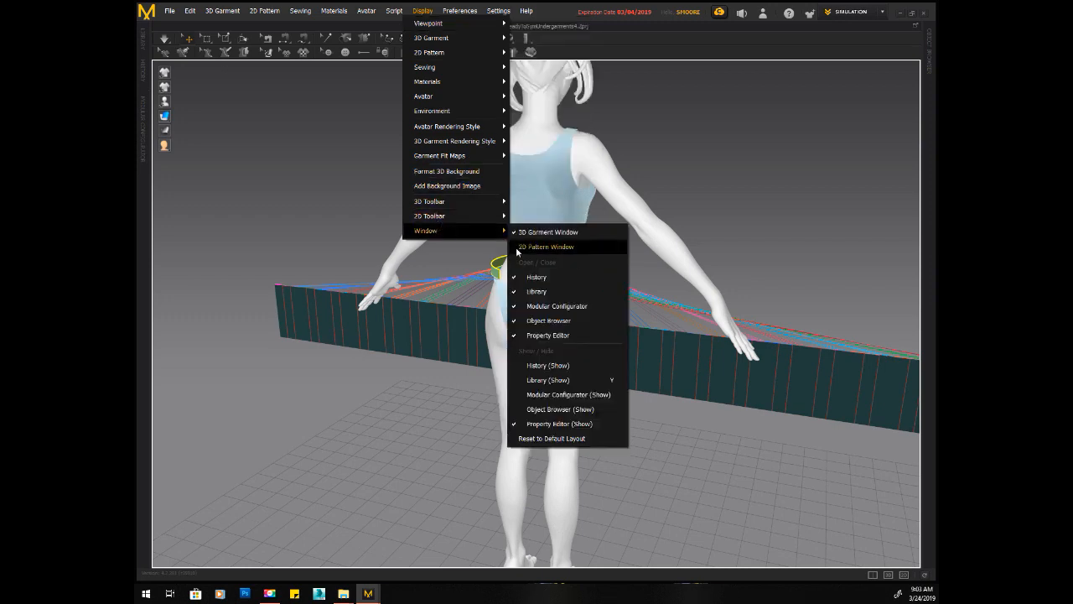
{"action": "left_click", "coordinate": [546, 246]}
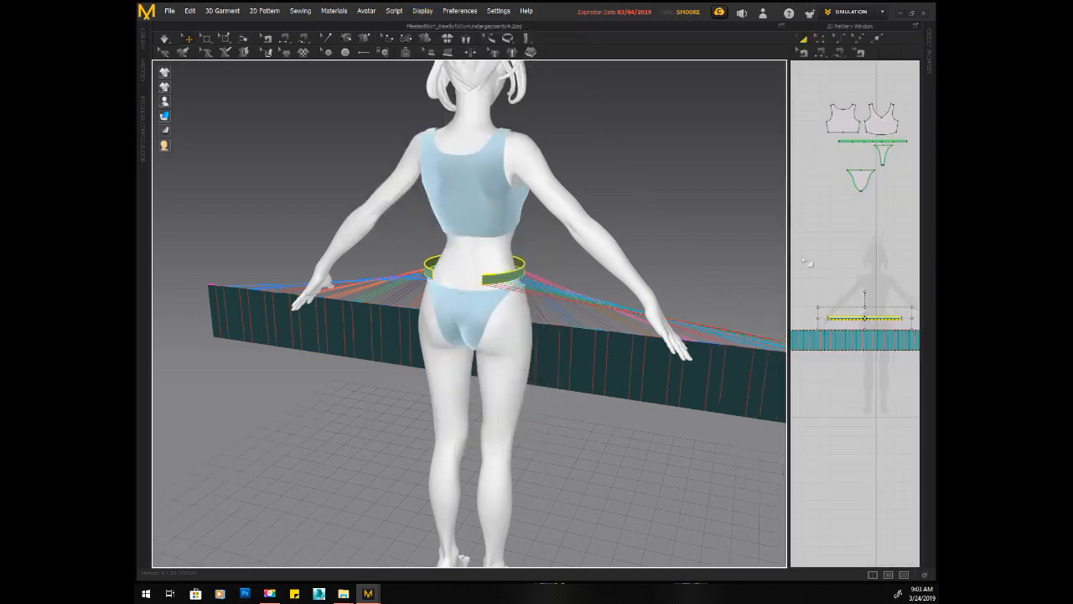
{"action": "left_click_drag", "start_coordinate": [785, 249], "coordinate": [462, 222]}
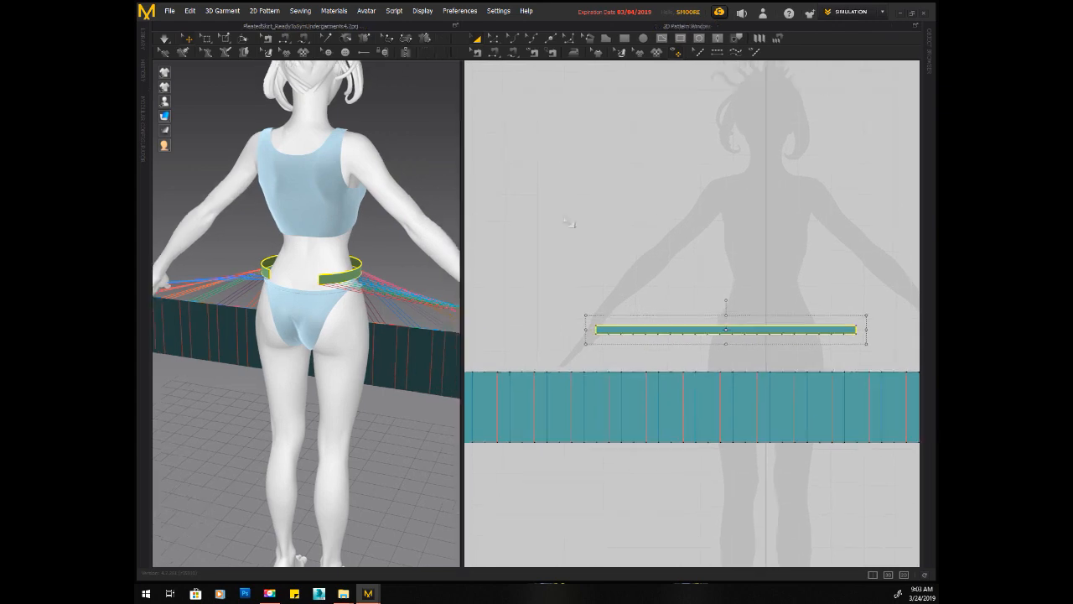
{"action": "left_click", "coordinate": [494, 52]}
{"action": "left_click", "coordinate": [598, 329]}
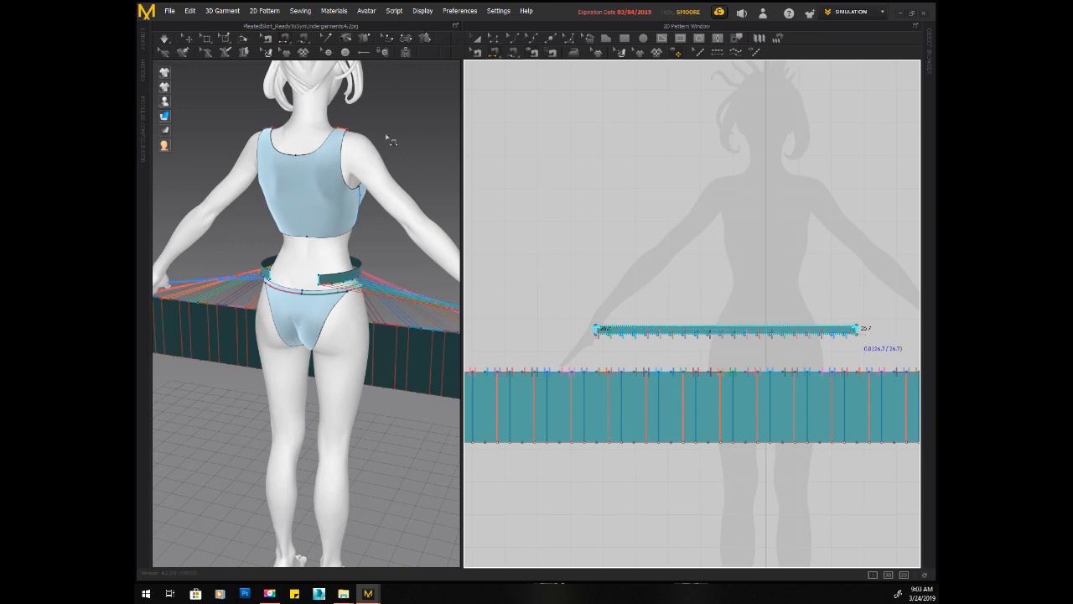
- Hide the 2D Pattern Window and simulate the garment to drape the pleated skirt on the avatar
{"action": "left_click", "coordinate": [422, 11]}
{"action": "mouse_move", "coordinate": [464, 222]}
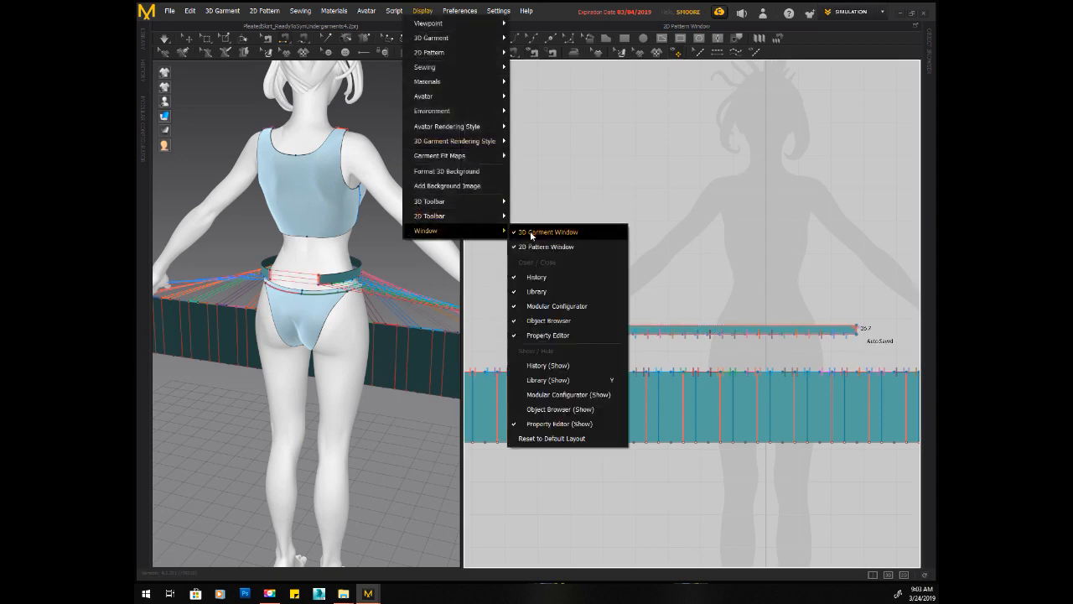
{"action": "left_click", "coordinate": [532, 248]}
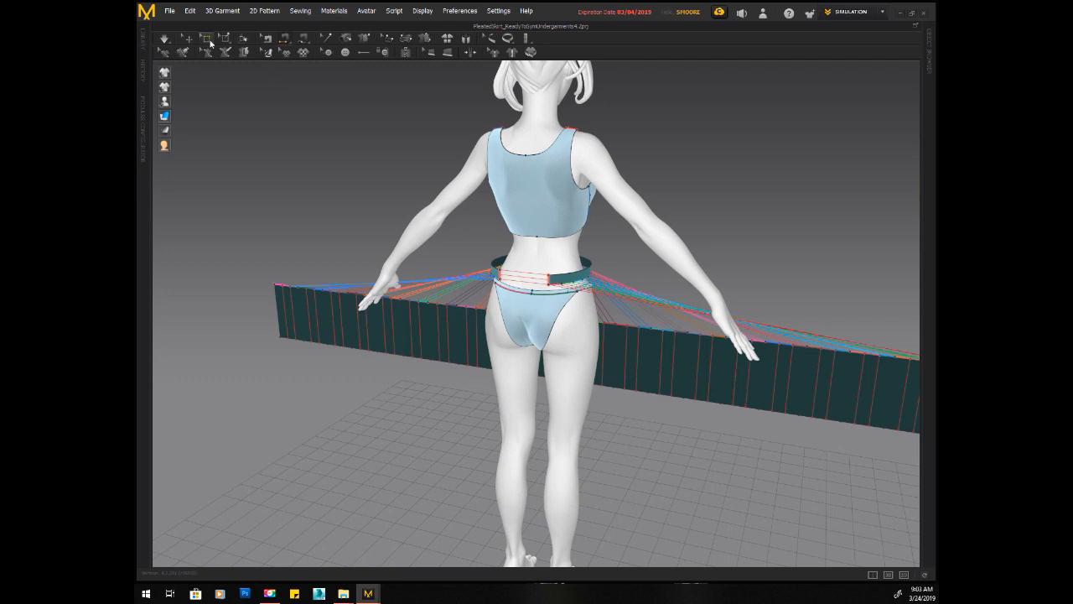
{"action": "left_click", "coordinate": [165, 39]}
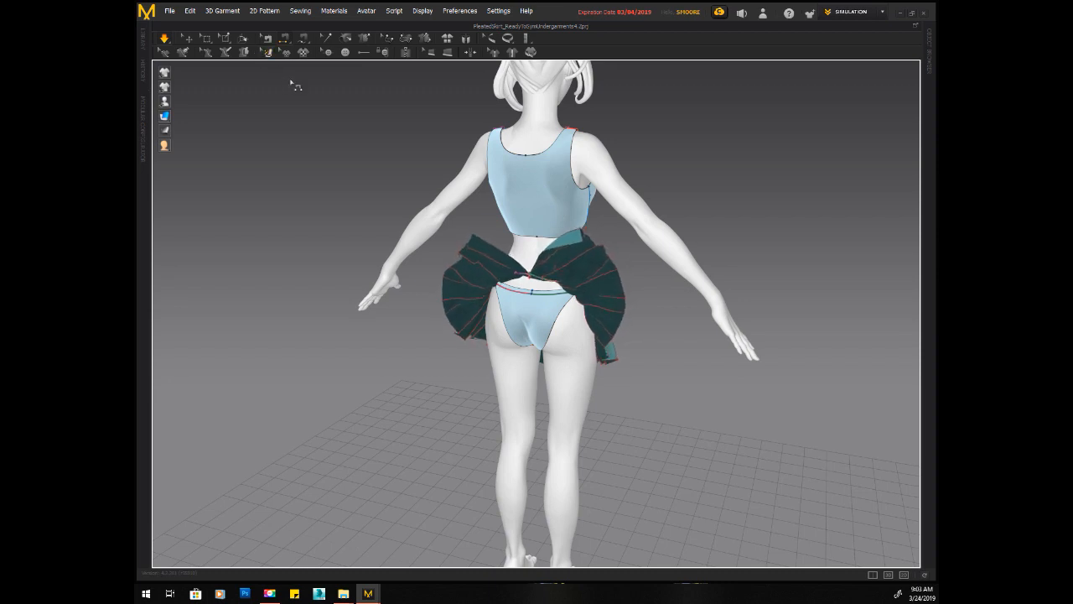
{"action": "right_click_drag", "start_coordinate": [291, 90], "coordinate": [245, 84]}
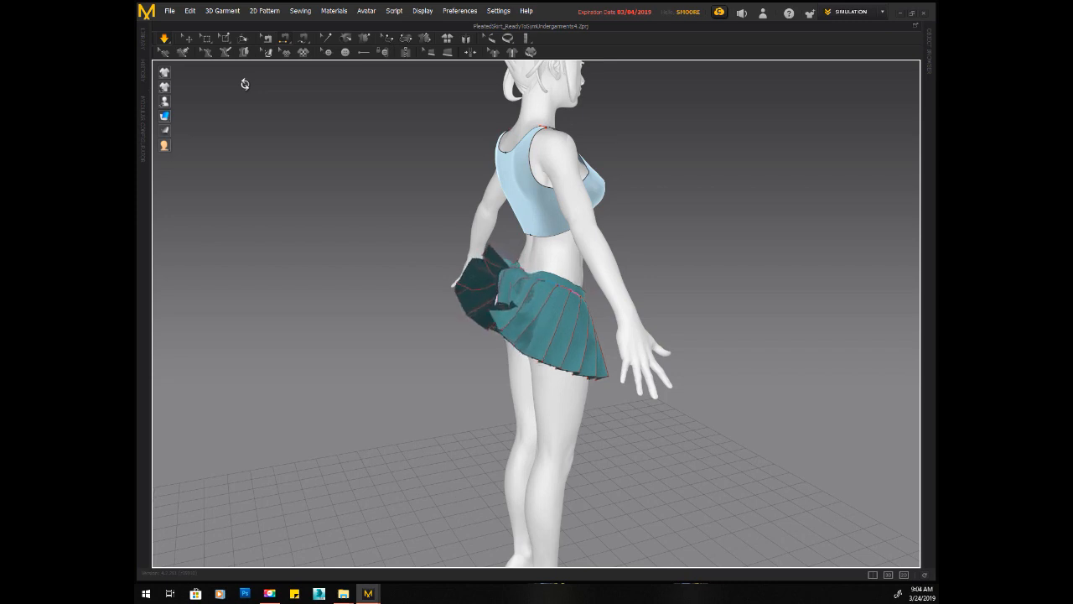
- Pull the bunched skirt panel down over the avatar's backside with Select/Move during the running simulation and stop the simulation
{"action": "right_click_drag", "start_coordinate": [245, 83], "coordinate": [361, 104]}
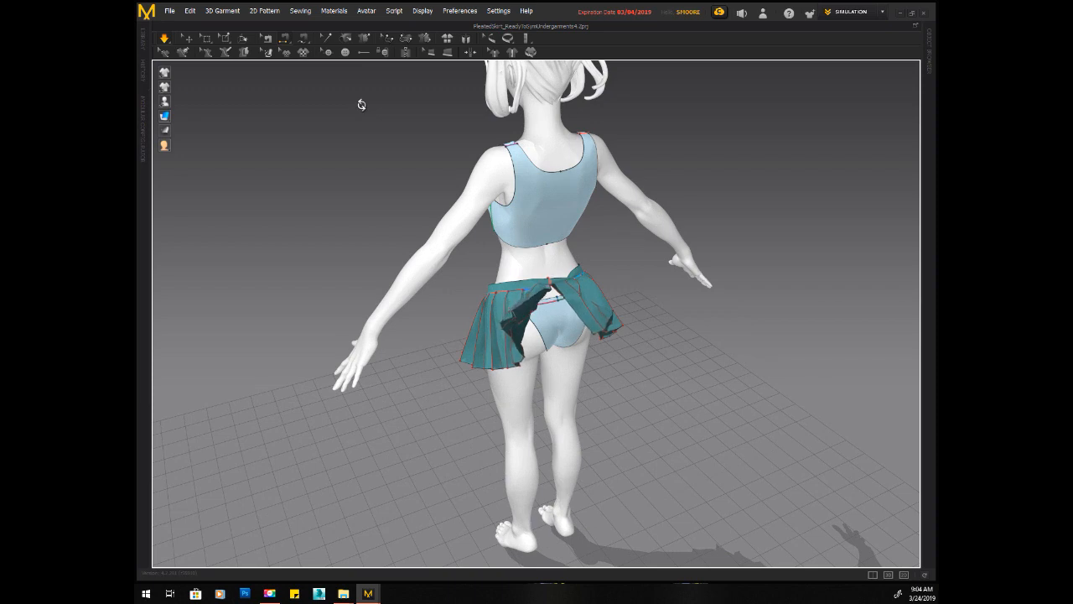
{"action": "right_click_drag", "start_coordinate": [423, 97], "coordinate": [482, 156]}
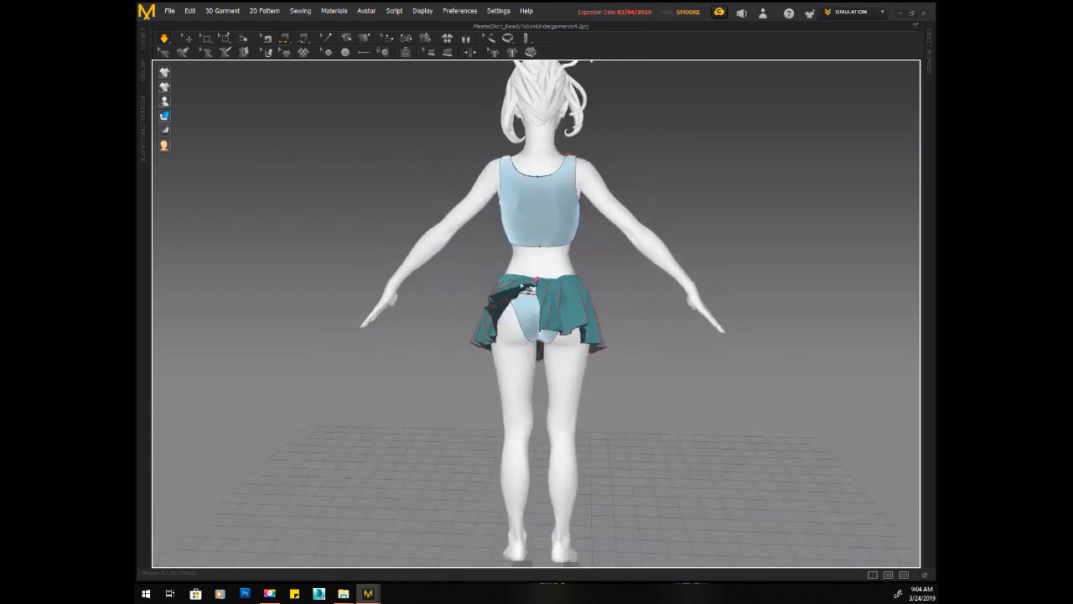
{"action": "left_click", "coordinate": [188, 38]}
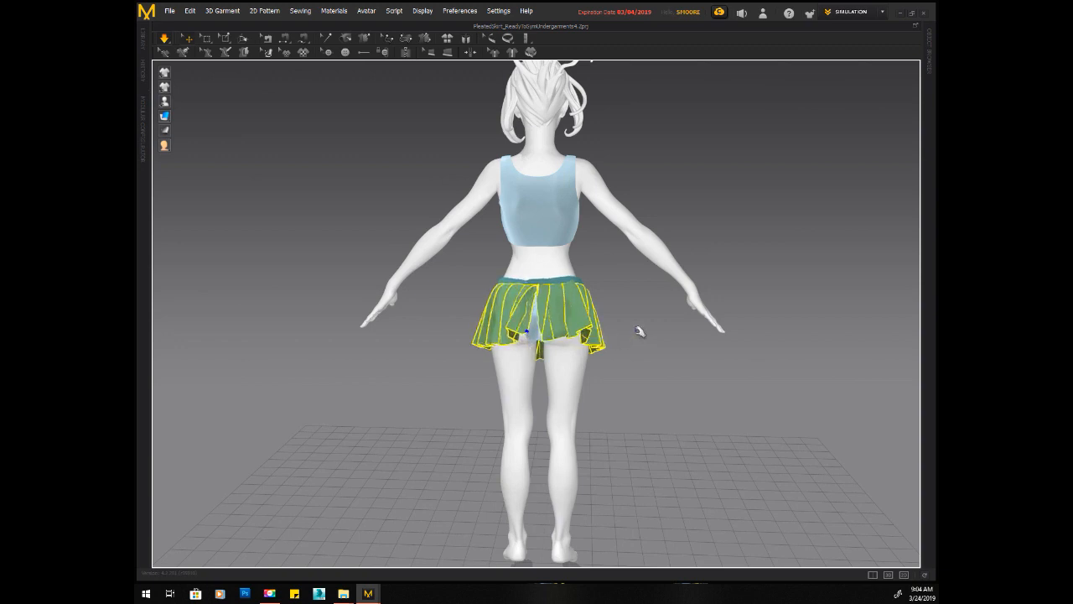
{"action": "right_click_drag", "start_coordinate": [636, 330], "coordinate": [632, 330]}
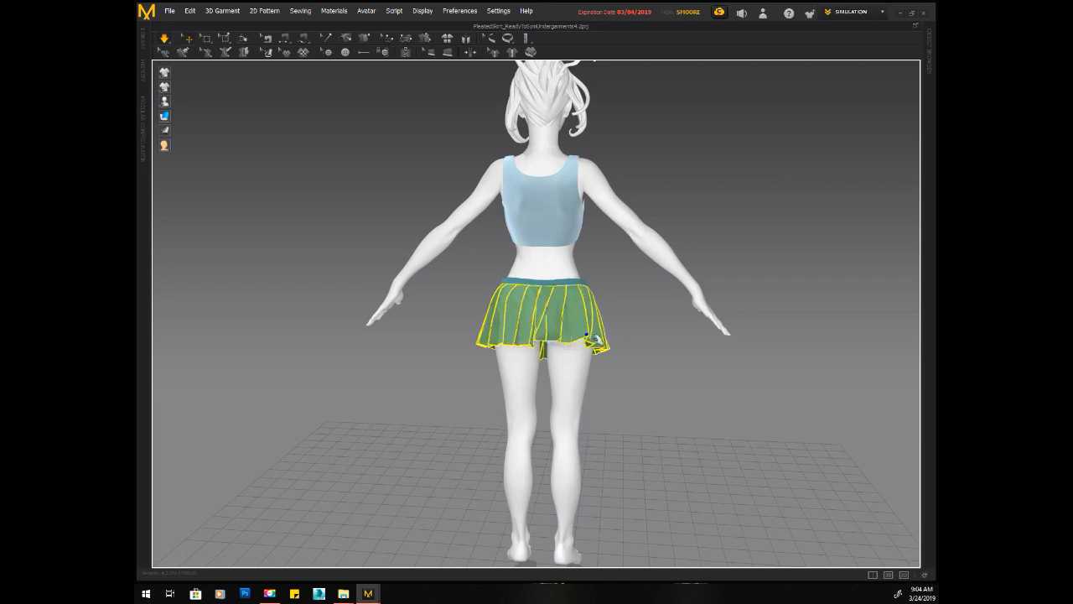
{"action": "mouse_move", "coordinate": [644, 374]}
{"action": "right_mouse_down"}
{"action": "mouse_move", "coordinate": [472, 366]}
{"action": "mouse_move", "coordinate": [503, 355]}
{"action": "mouse_move", "coordinate": [652, 364]}
{"action": "right_mouse_up"}
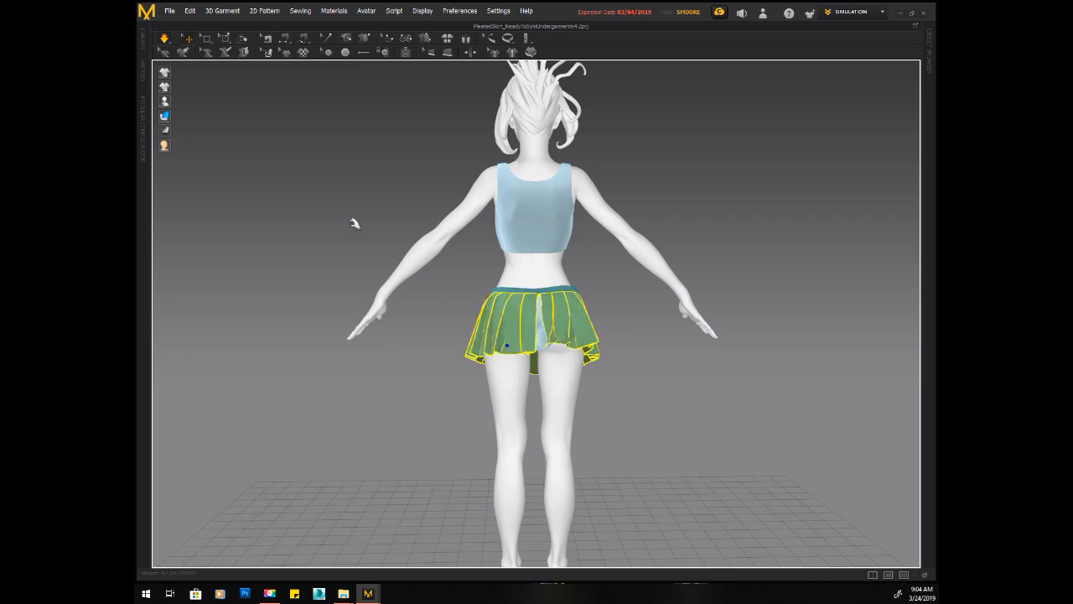
{"action": "left_click", "coordinate": [165, 40]}
{"action": "right_click_drag", "start_coordinate": [226, 206], "coordinate": [170, 216]}
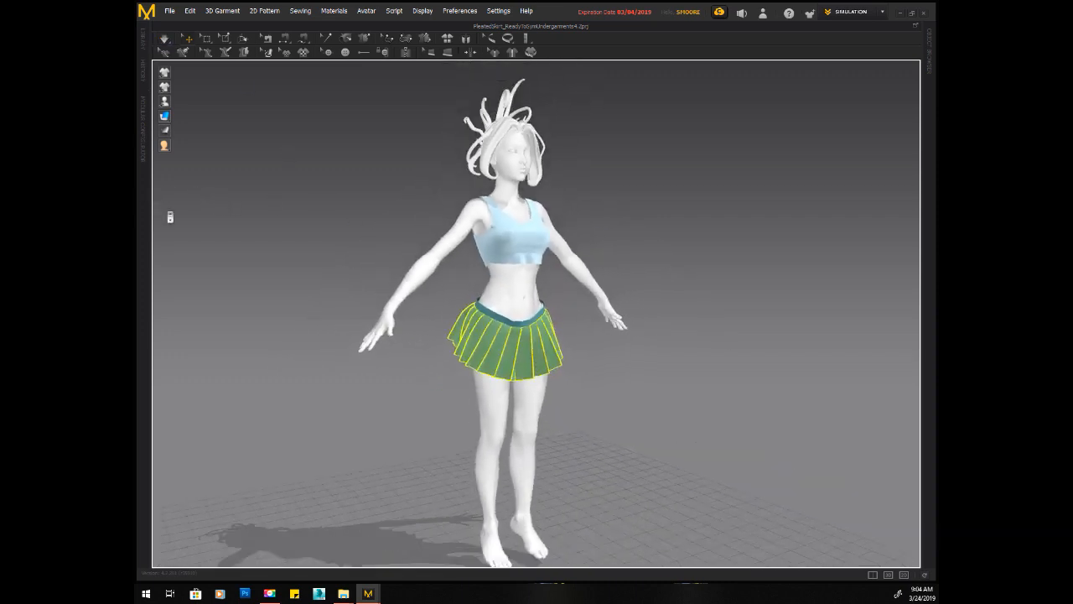
{"action": "mouse_move", "coordinate": [323, 259]}
{"action": "right_mouse_down"}
{"action": "mouse_move", "coordinate": [343, 243]}
{"action": "mouse_move", "coordinate": [319, 241]}
{"action": "right_mouse_up"}
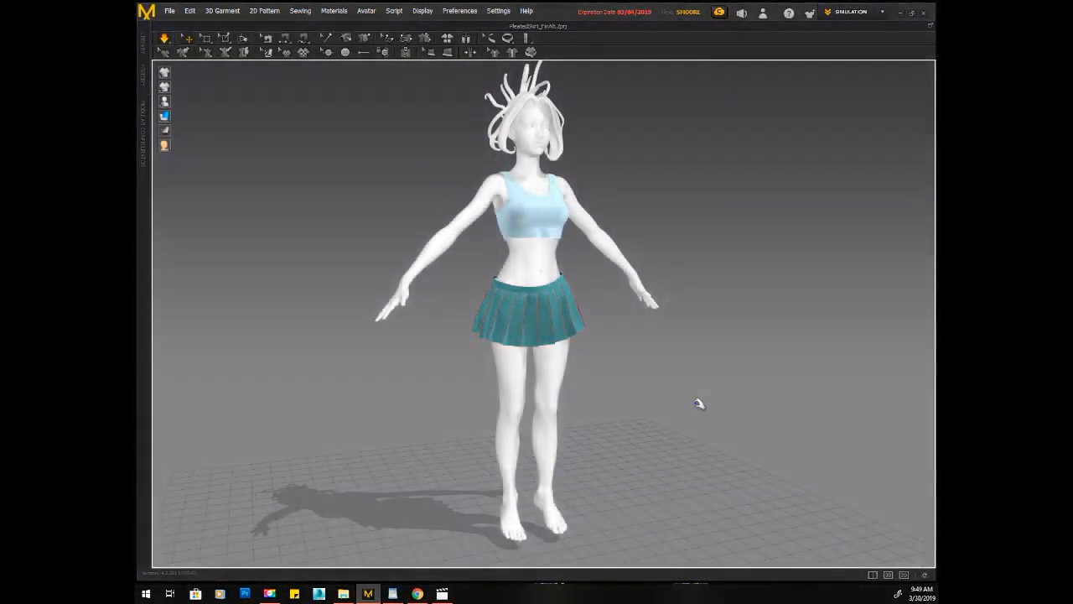
{"action": "right_click_drag", "start_coordinate": [696, 403], "coordinate": [667, 423]}
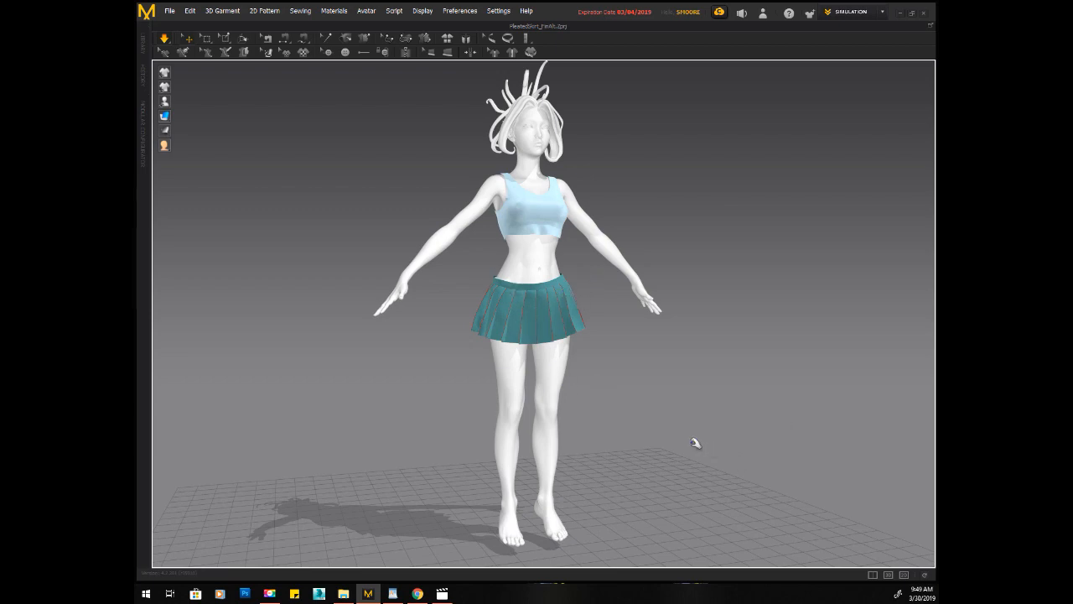
{"action": "right_click_drag", "start_coordinate": [686, 438], "coordinate": [660, 423]}
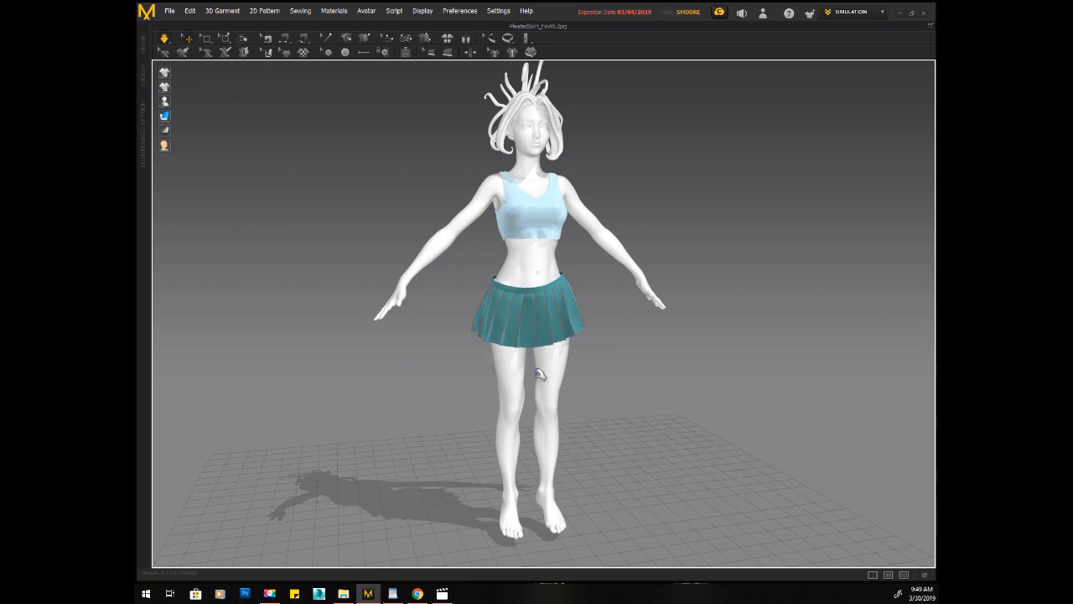
{"action": "right_click_drag", "start_coordinate": [599, 364], "coordinate": [613, 362]}
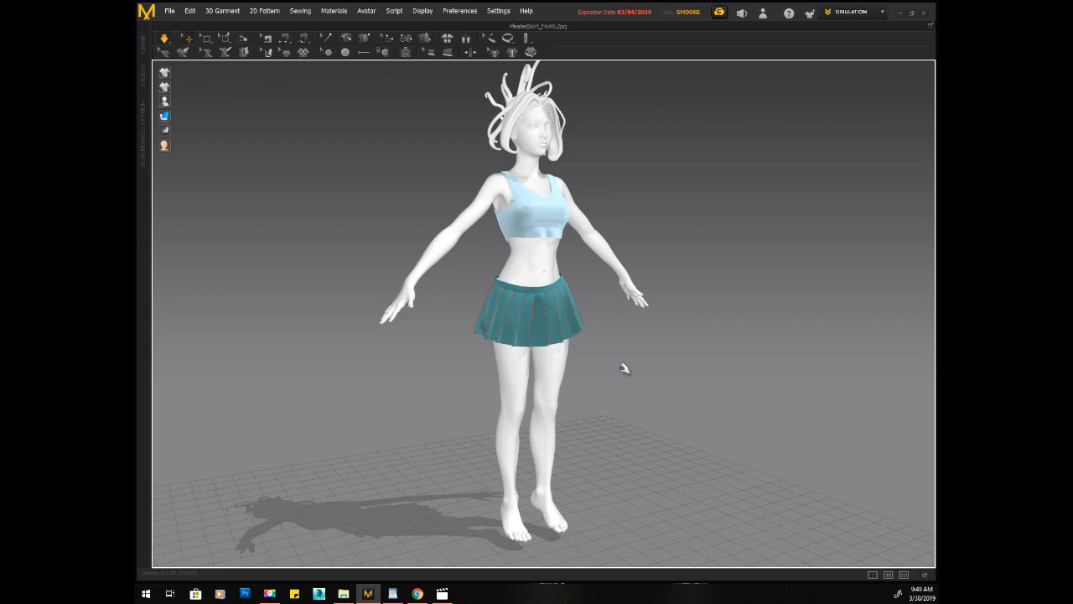
{"action": "mouse_move", "coordinate": [661, 367]}
{"action": "right_mouse_down"}
{"action": "mouse_move", "coordinate": [541, 376]}
{"action": "mouse_move", "coordinate": [726, 371]}
{"action": "mouse_move", "coordinate": [716, 381]}
{"action": "mouse_move", "coordinate": [553, 376]}
{"action": "mouse_move", "coordinate": [660, 368]}
{"action": "right_mouse_up"}
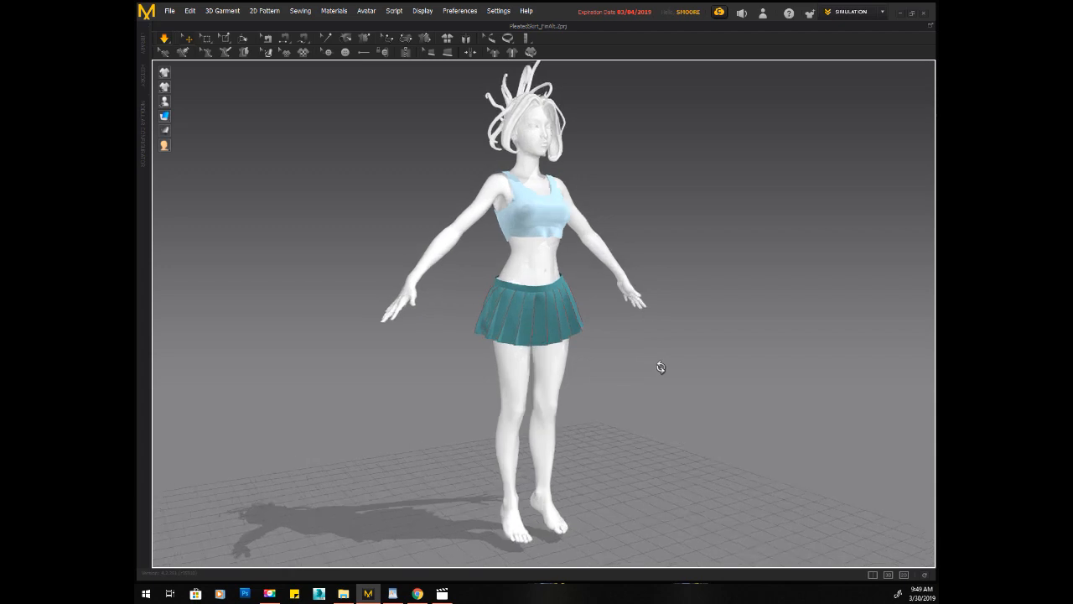